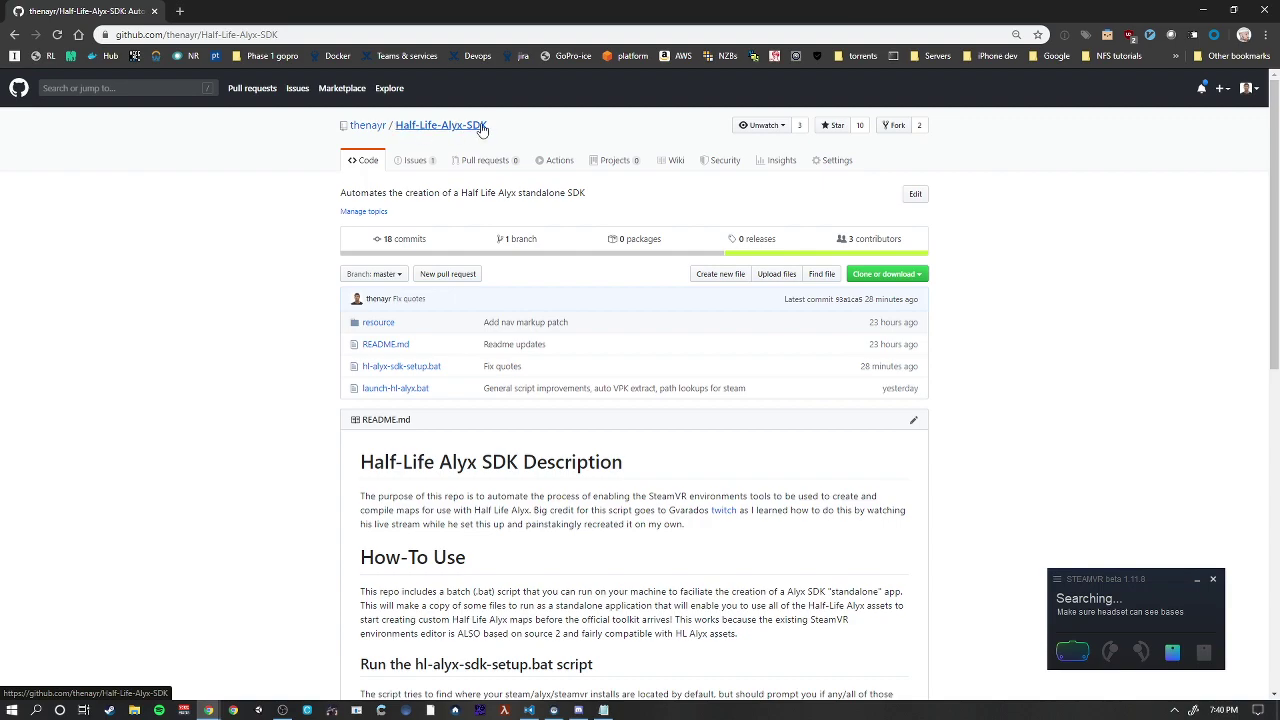
- Review the Half-Life-Alyx-SDK repository's file list and README, moving the SteamVR status window out of the way
scroll(743, 449, "down", 3)
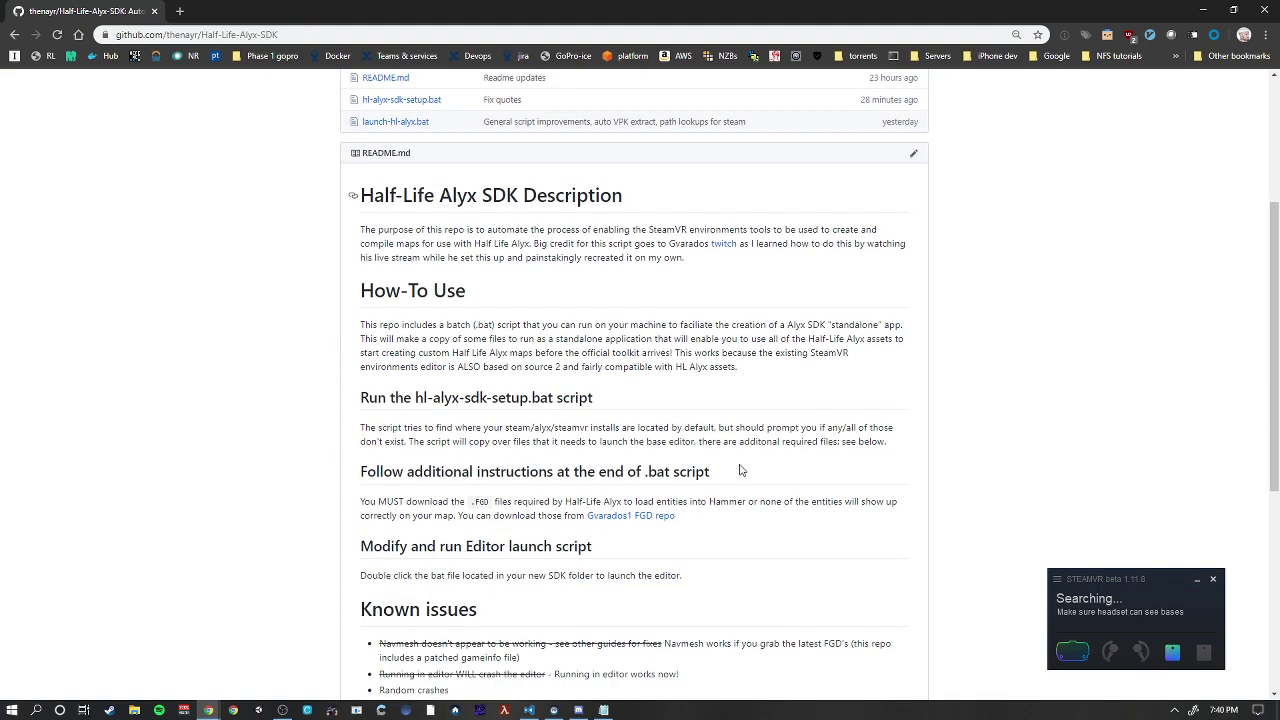
scroll(356, 472, "up", 2)
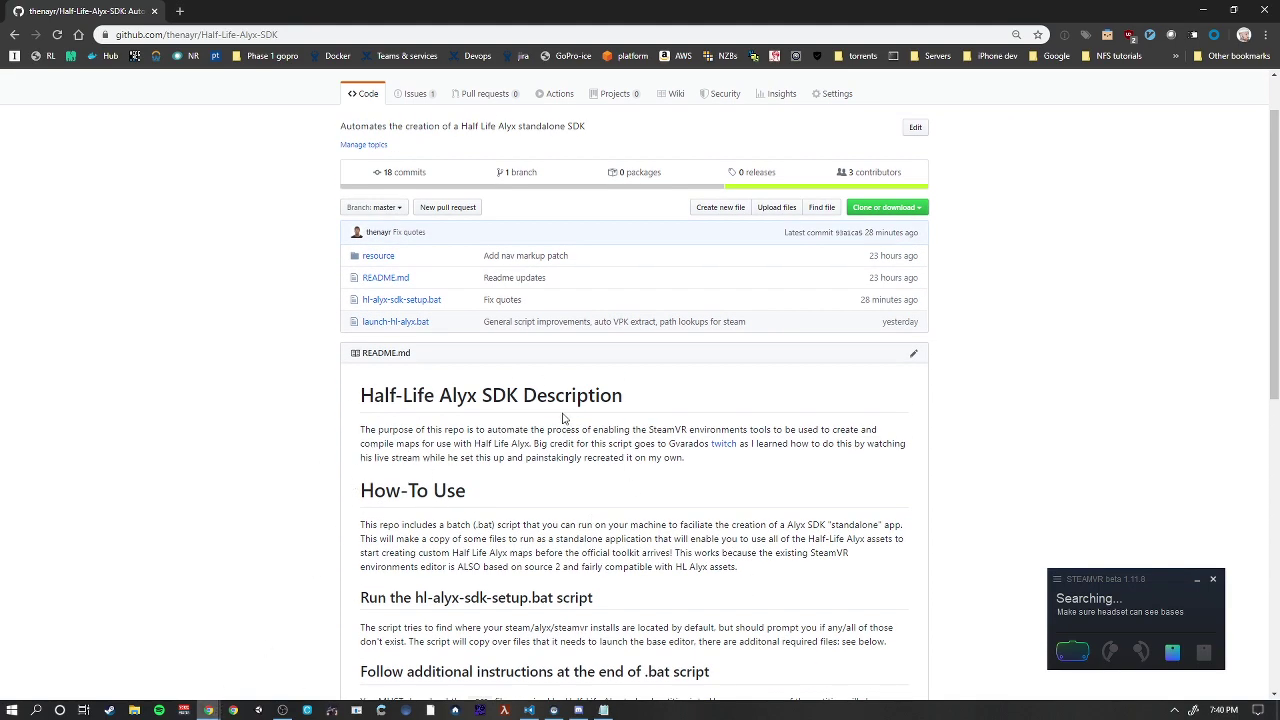
scroll(421, 403, "down", 2)
scroll(421, 403, "up", 2)
left_click_drag(1153, 597, 1143, 267)
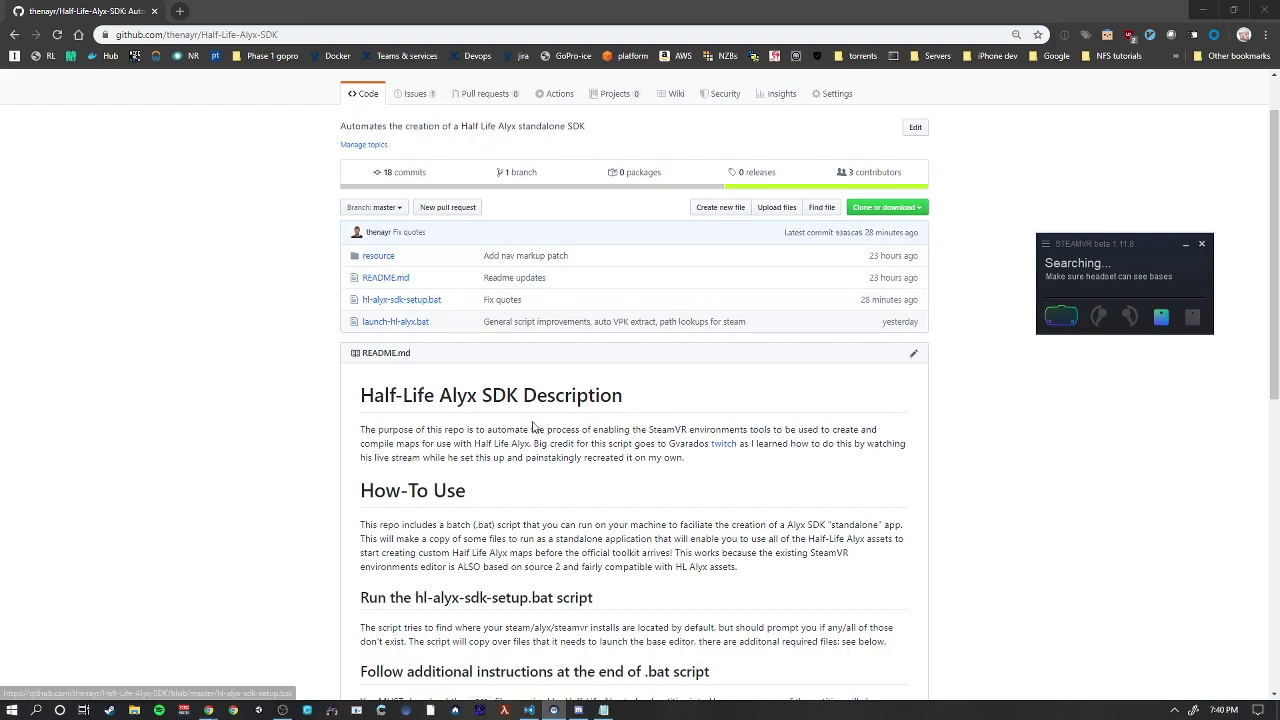
scroll(858, 490, "up", 1)
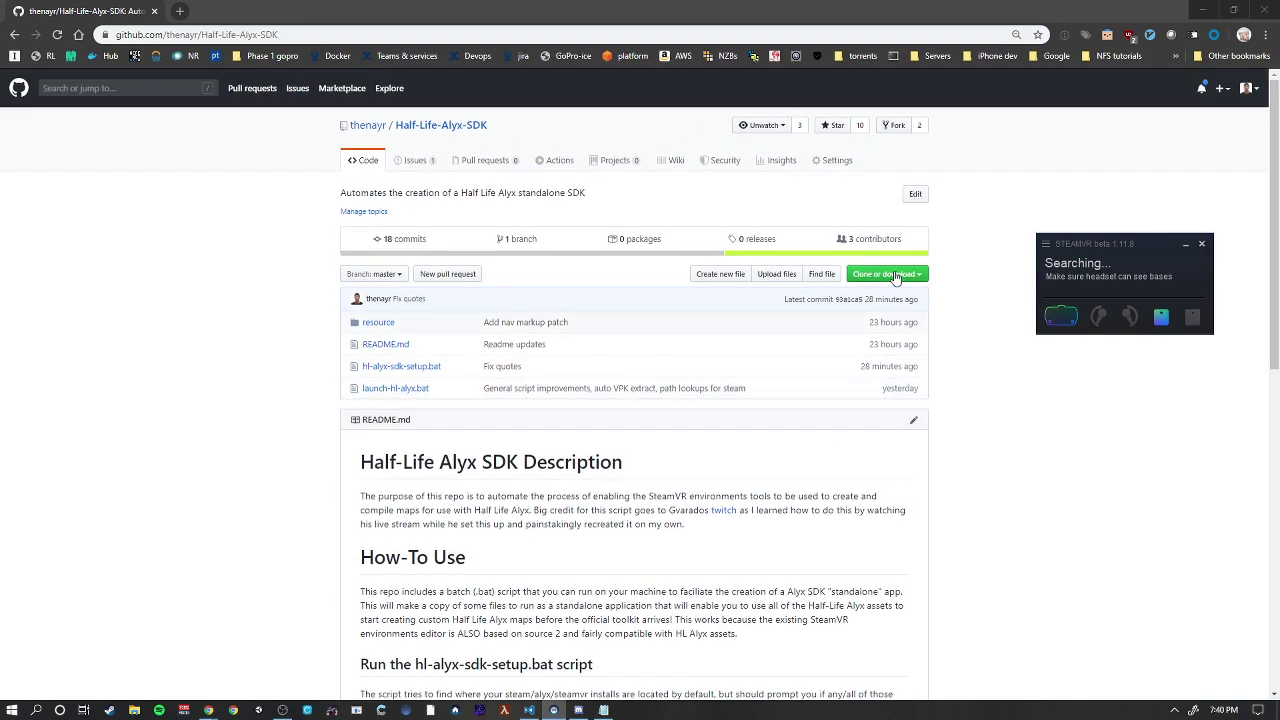
- Switch to File Explorer and arrange two windows side by side
left_click(134, 711)
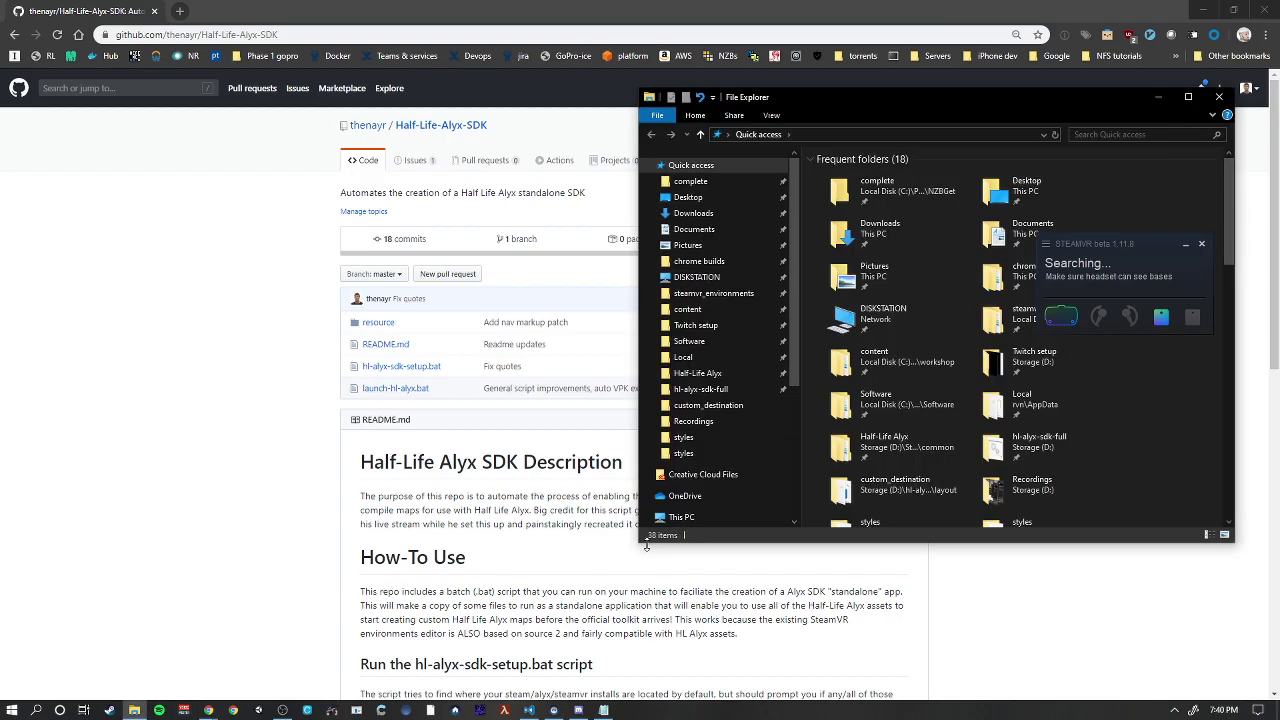
key("ctrl+n")
left_click_drag(920, 122, 319, 118)
left_click_drag(838, 91, 859, 104)
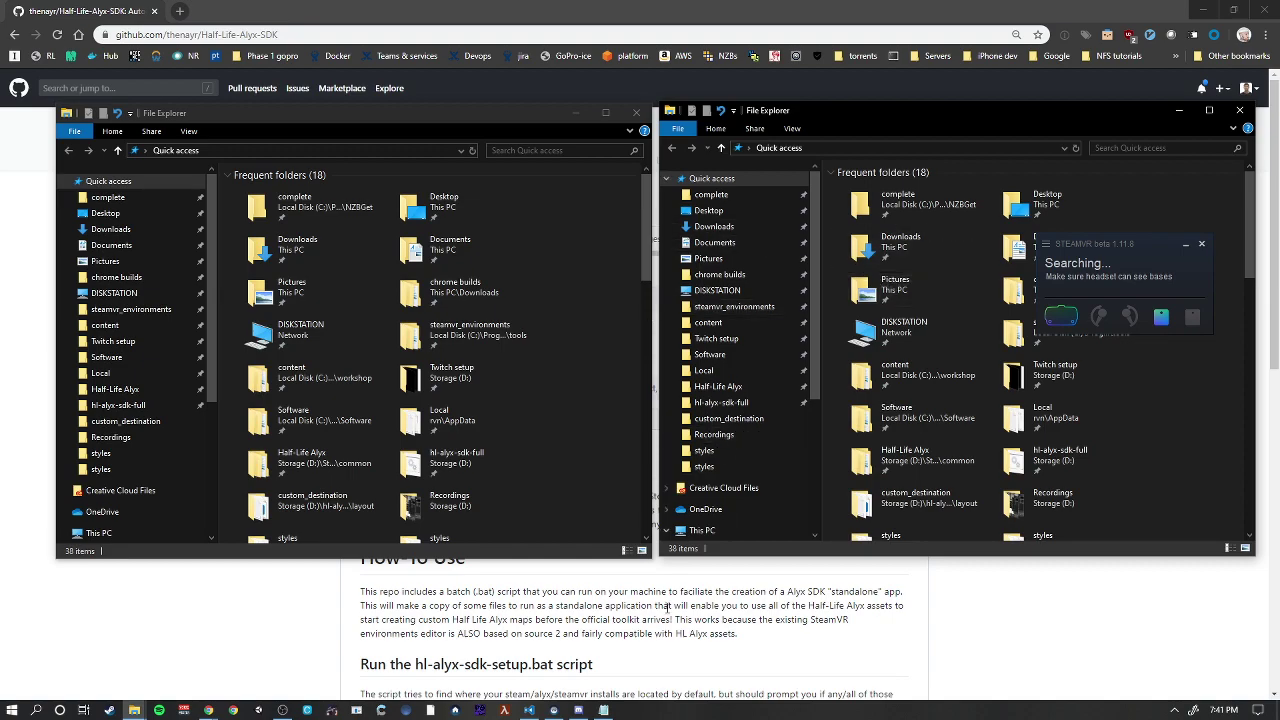
- Switch to Steam and view the local files properties of Half-Life: Alyx in the library
left_click(1173, 710)
left_click(1147, 606)
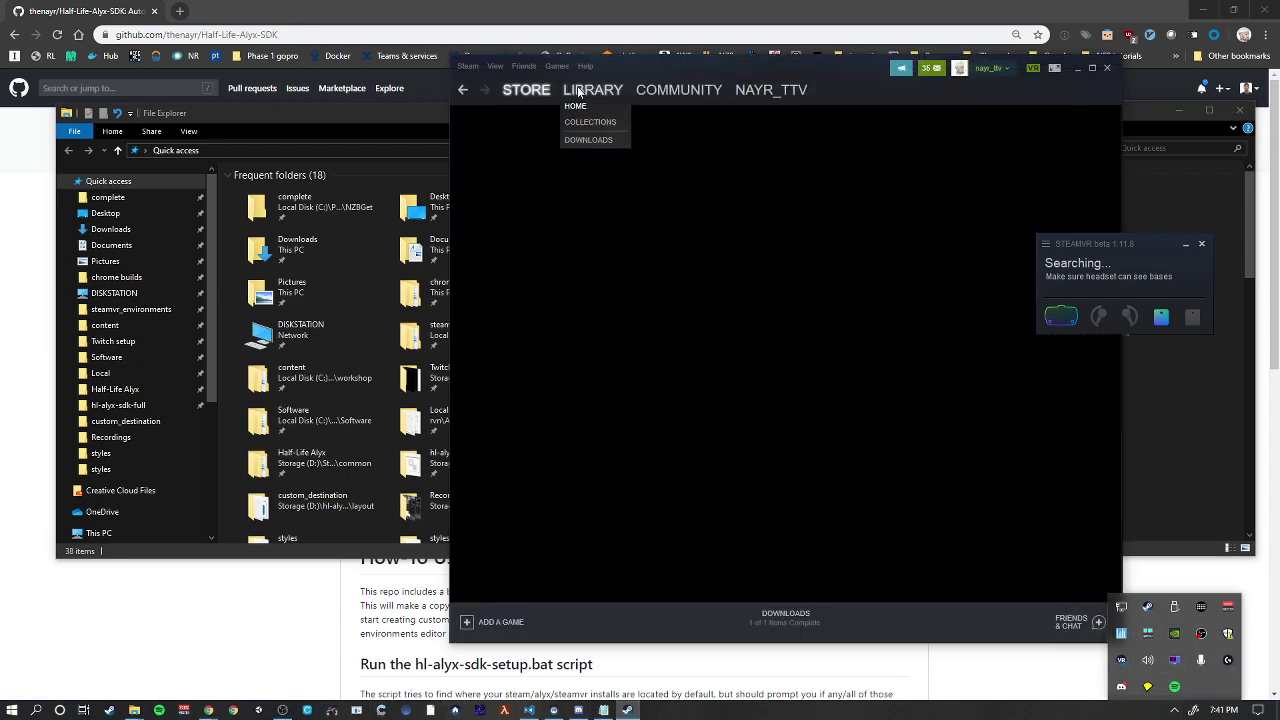
left_click(590, 89)
right_click(545, 493)
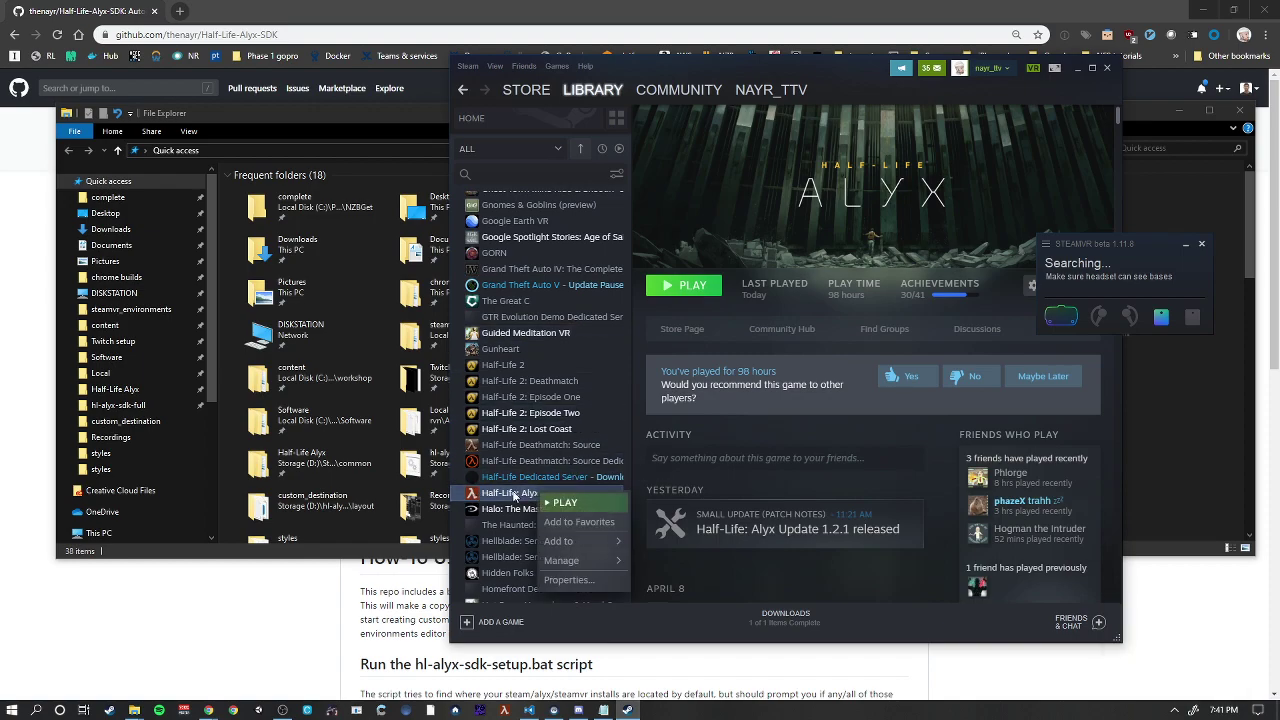
left_click(569, 580)
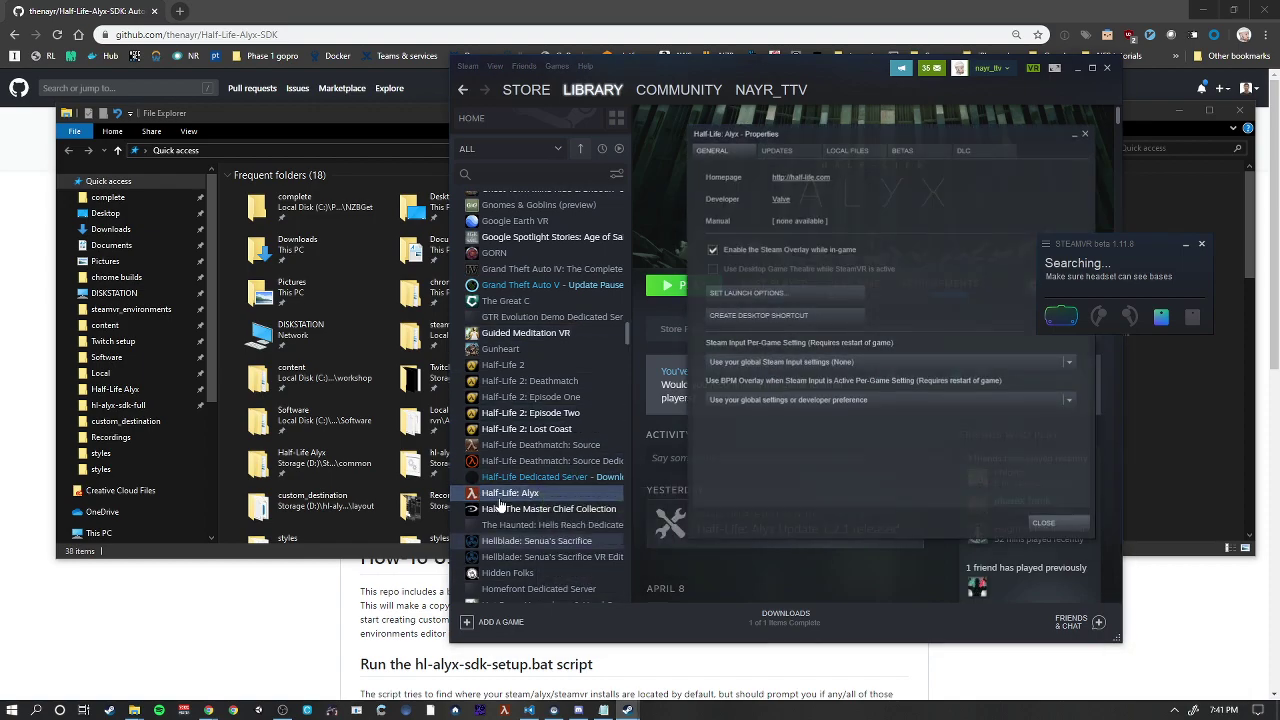
left_click(857, 149)
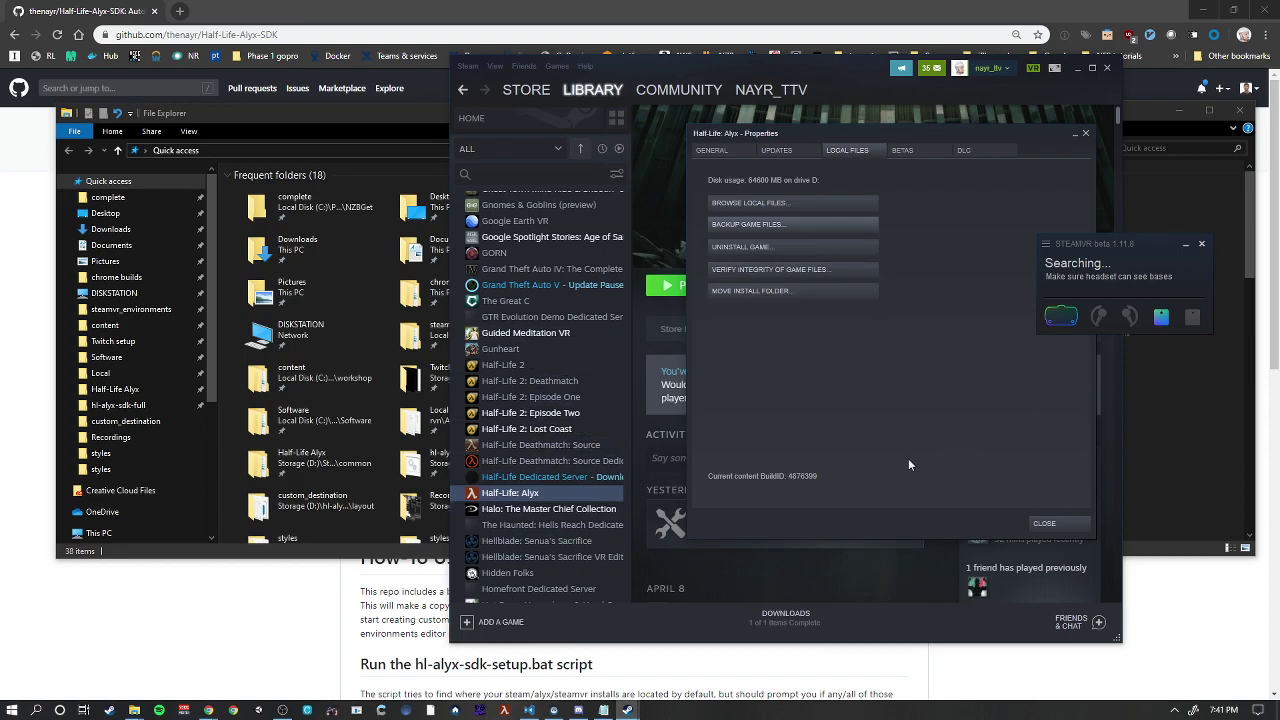
left_click(1044, 524)
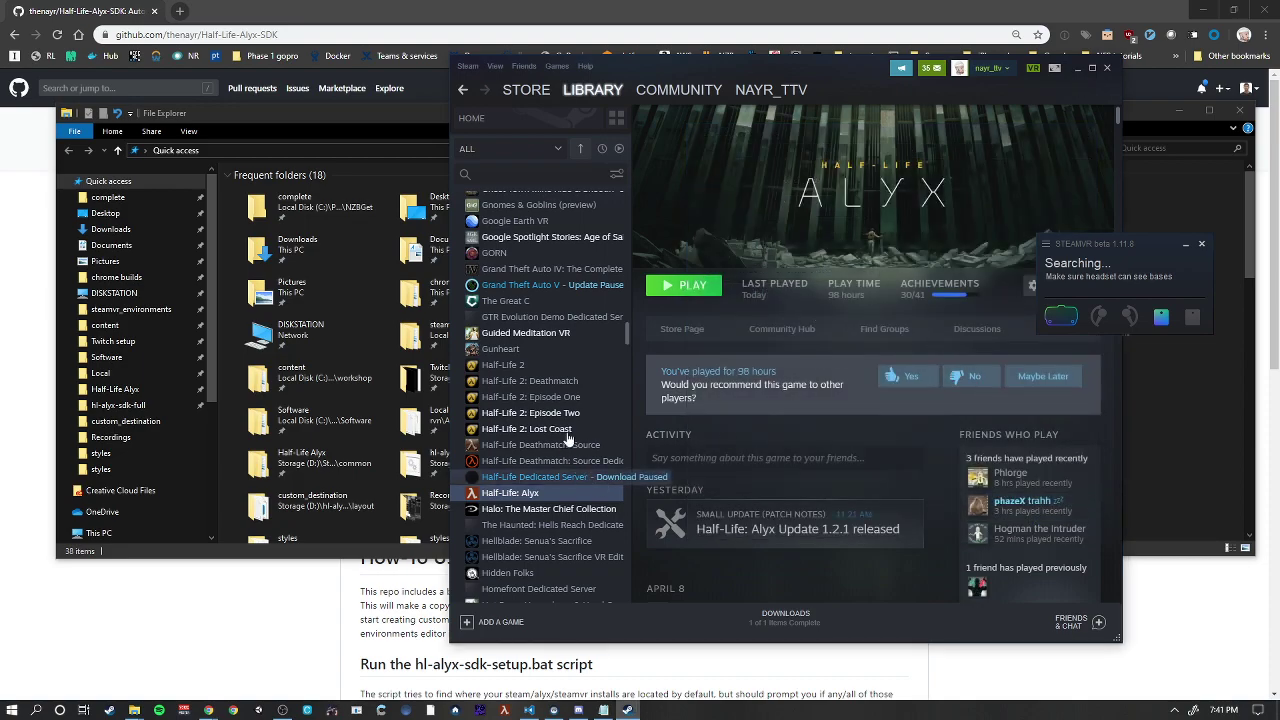
- View the local files properties of SteamVR in the library, and close the Steam window
scroll(624, 464, "down", 20)
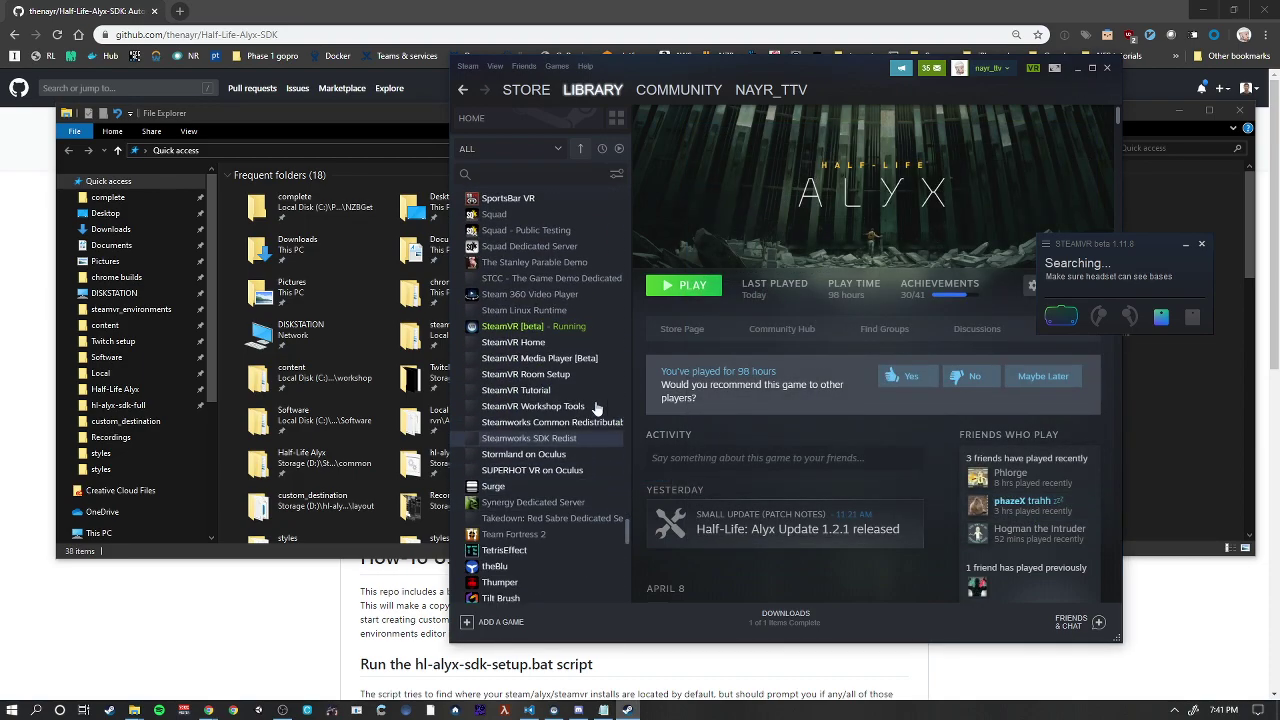
scroll(530, 468, "up", 3)
right_click(530, 468)
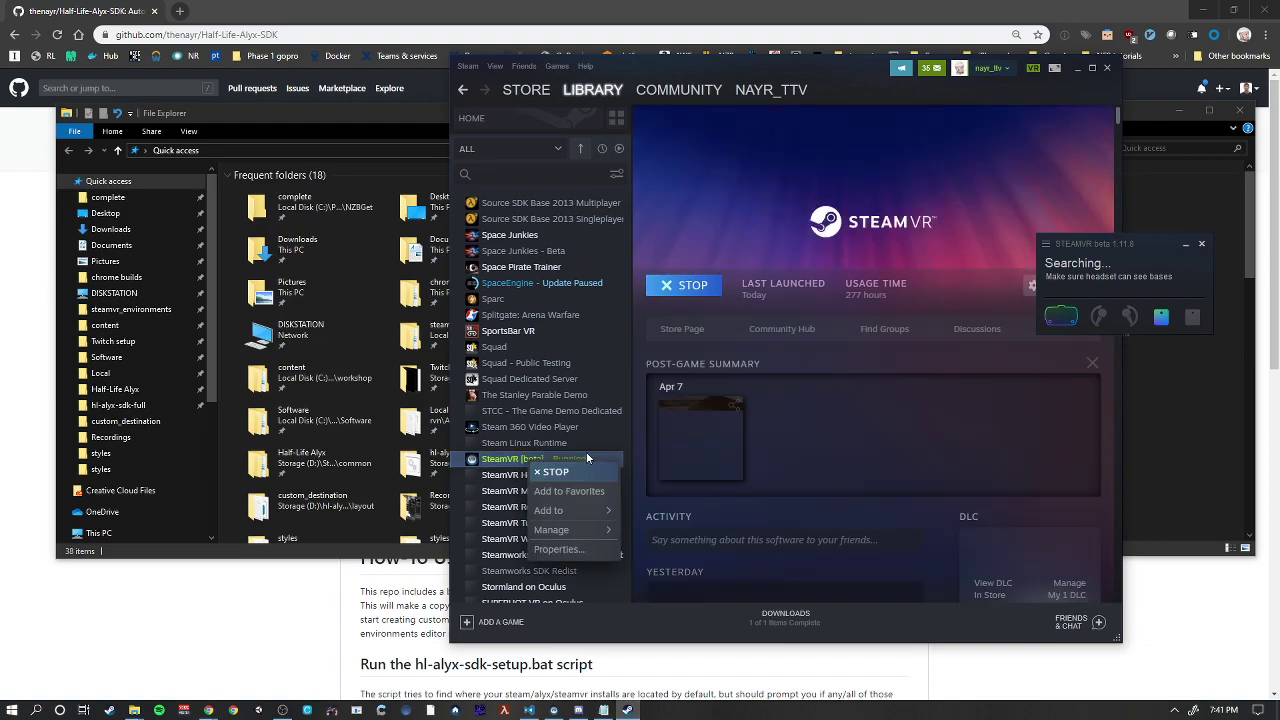
left_click(550, 549)
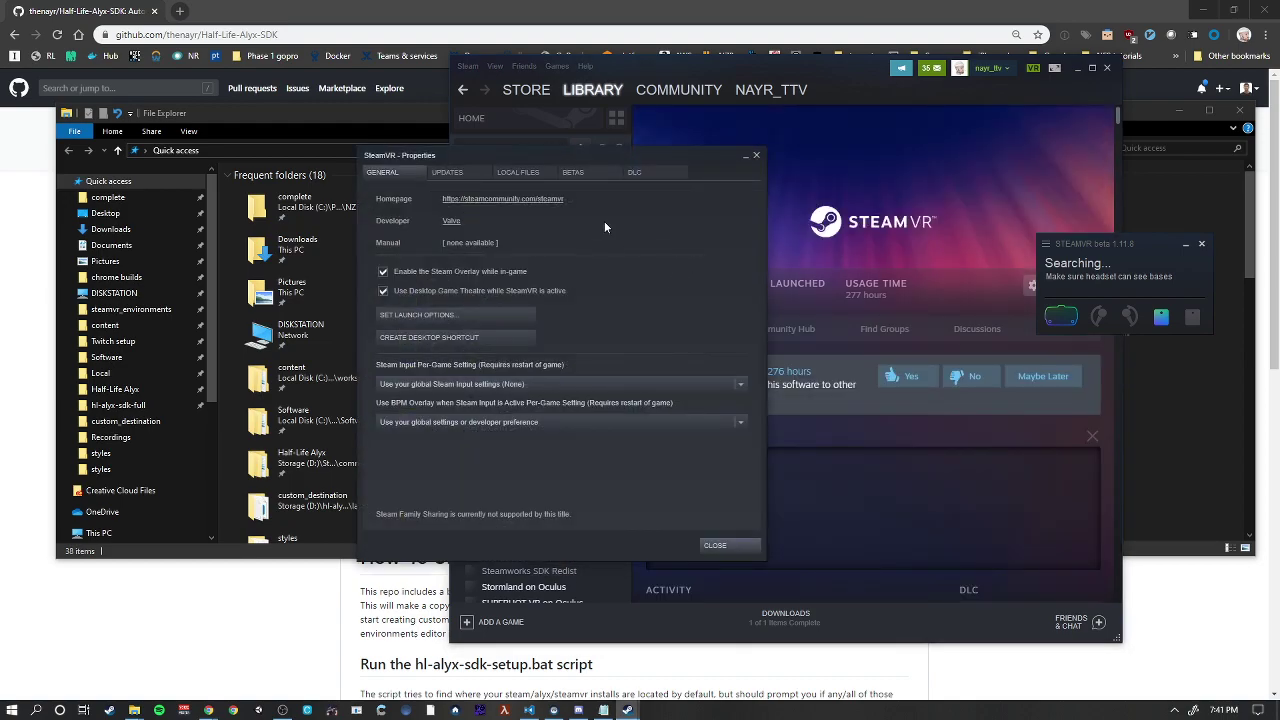
left_click(518, 172)
left_click(715, 545)
left_click(1107, 67)
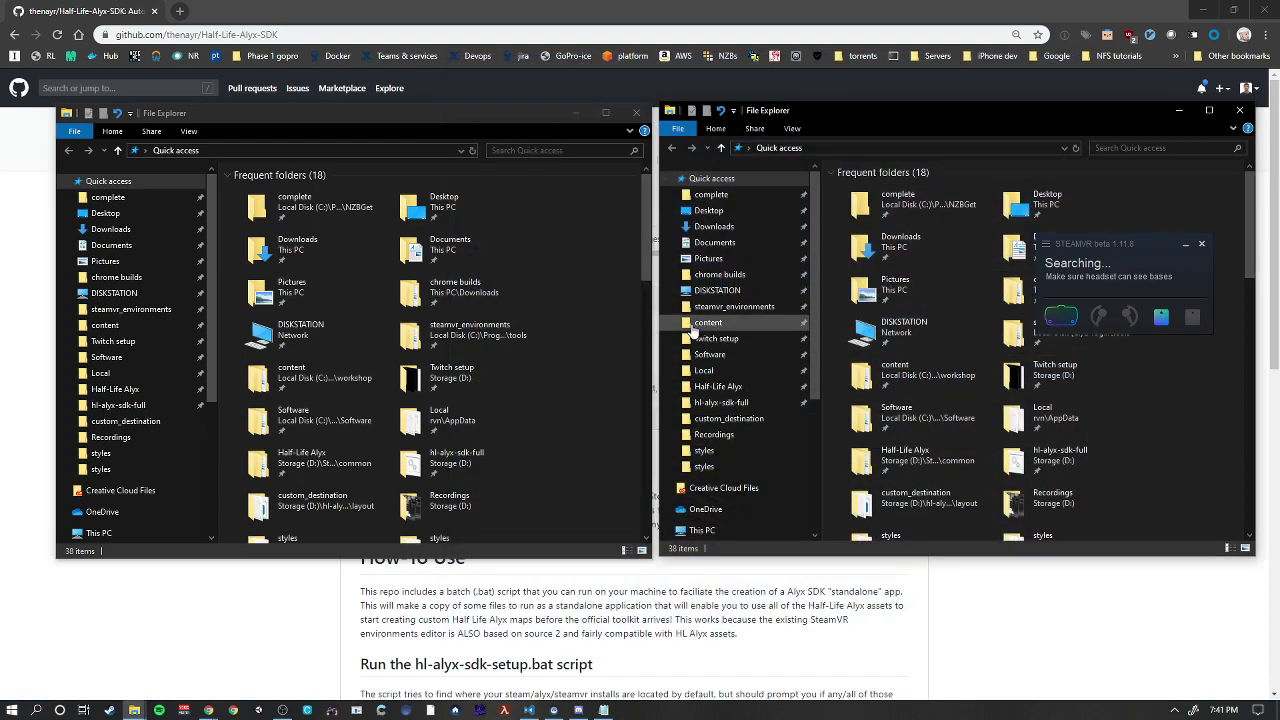
- Switch to the browser and download the Half-Life-Alyx-SDK repository as a ZIP
left_click(743, 578)
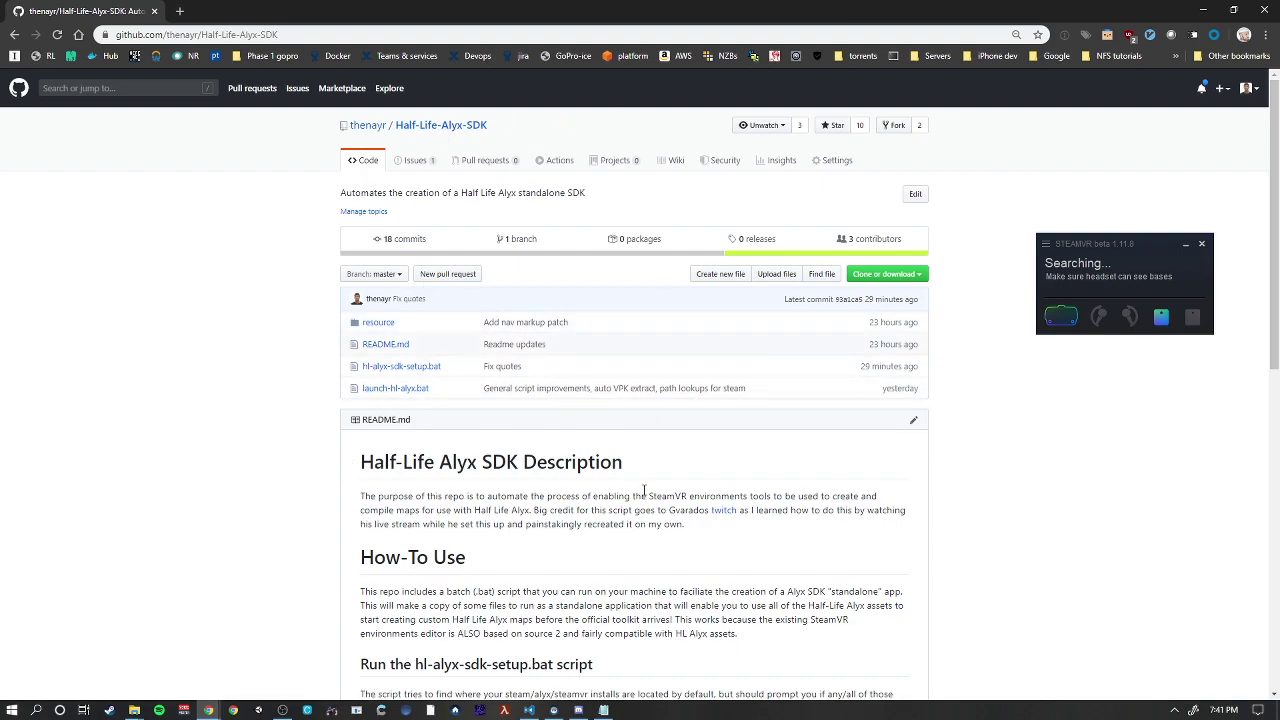
left_click(905, 275)
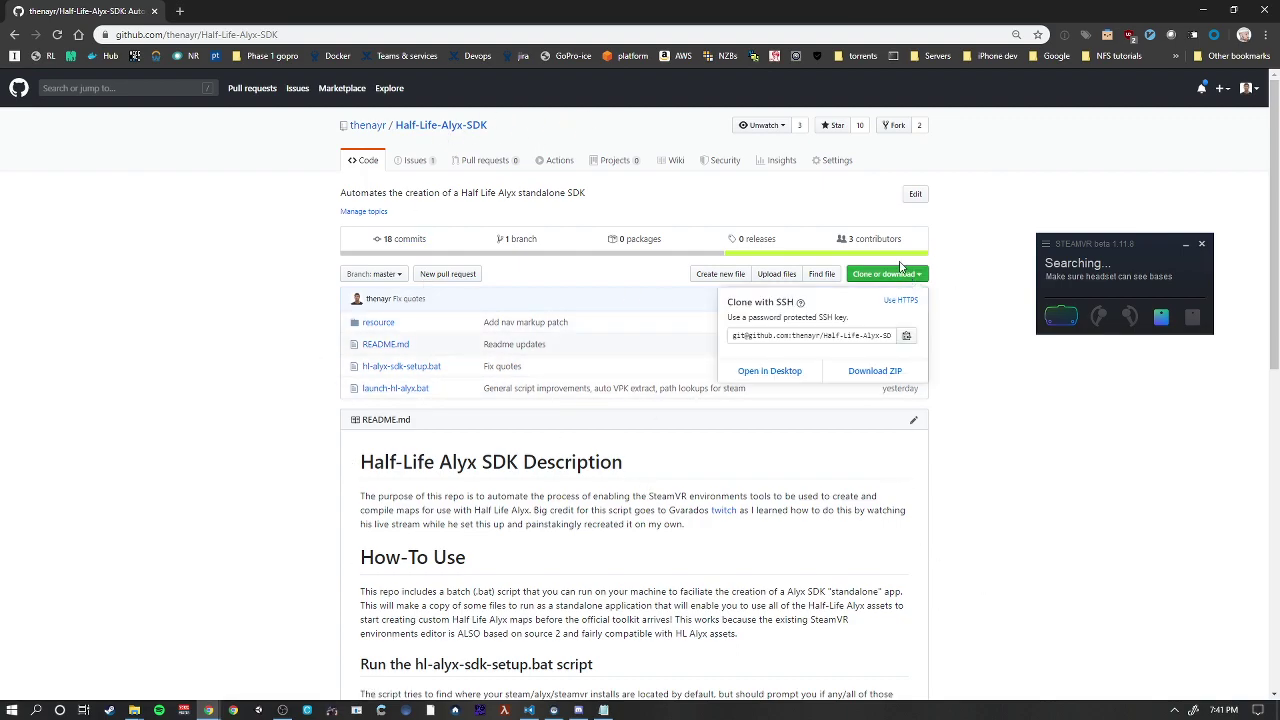
left_click(870, 371)
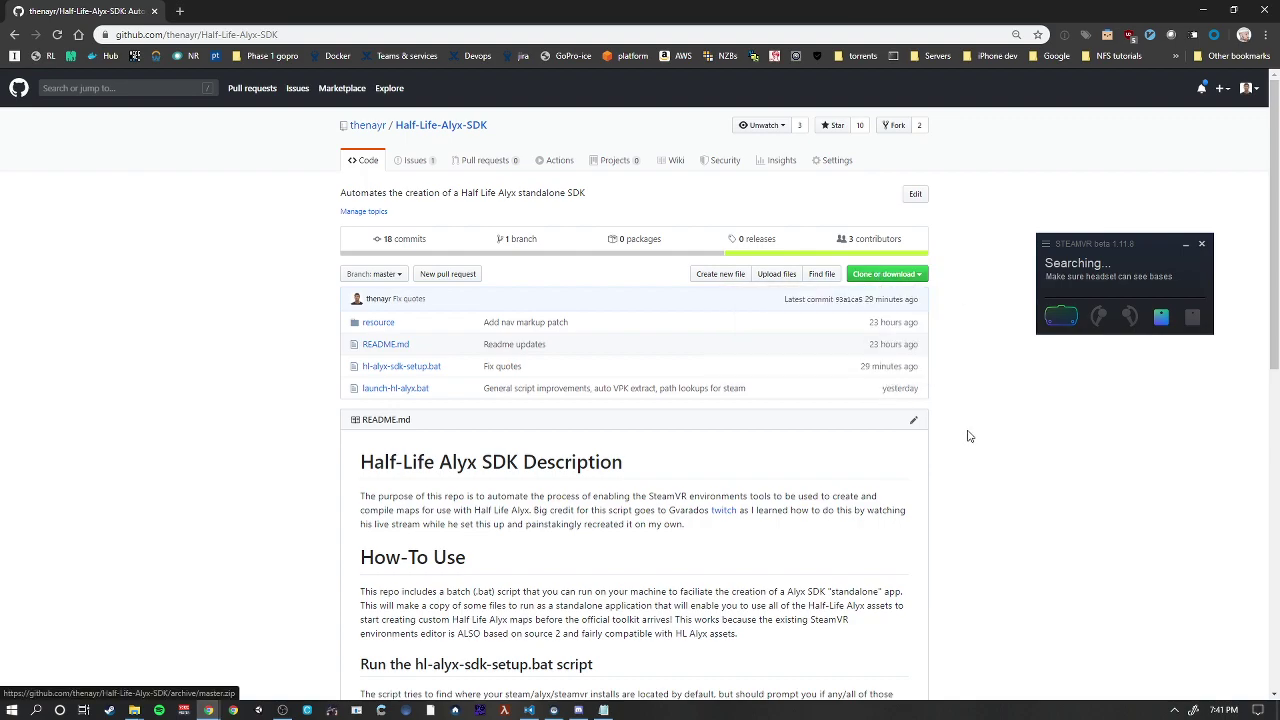
- Switch to File Explorer and open the alyx-sdk-setup folder inside batch scripts on Storage (D:)
left_click(134, 711)
left_click(200, 615)
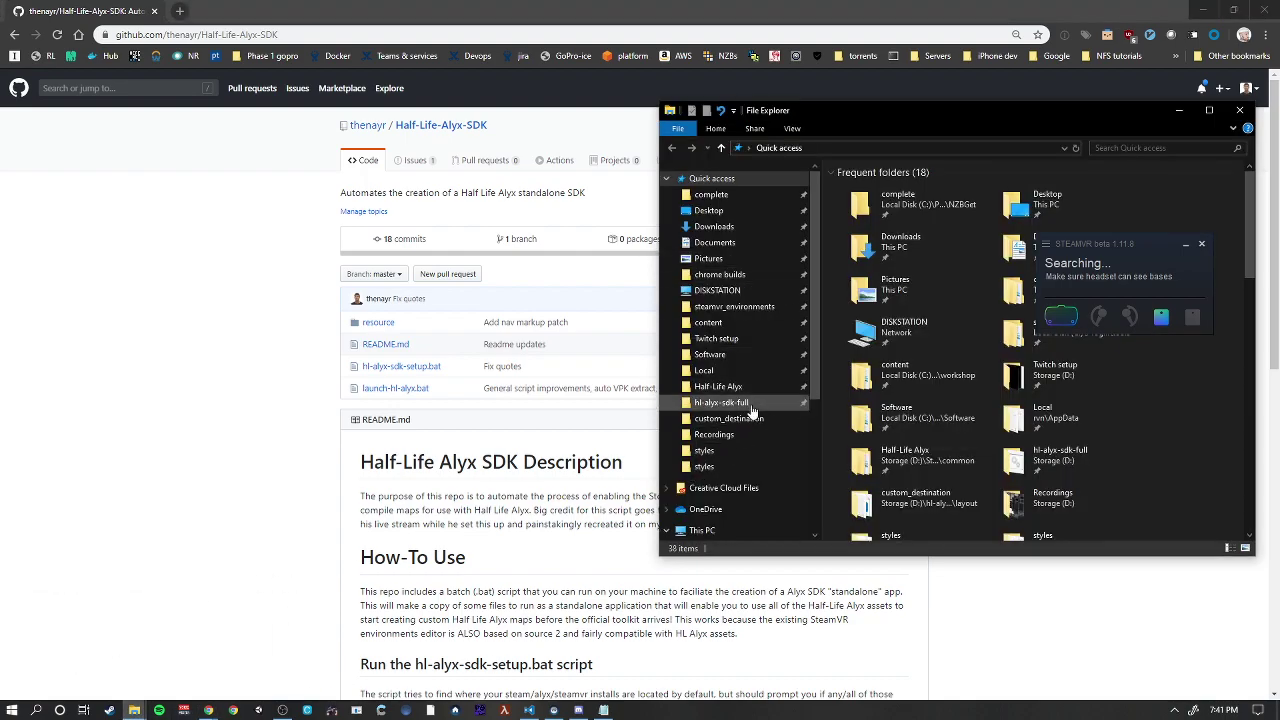
scroll(738, 500, "down", 1)
left_click(702, 487)
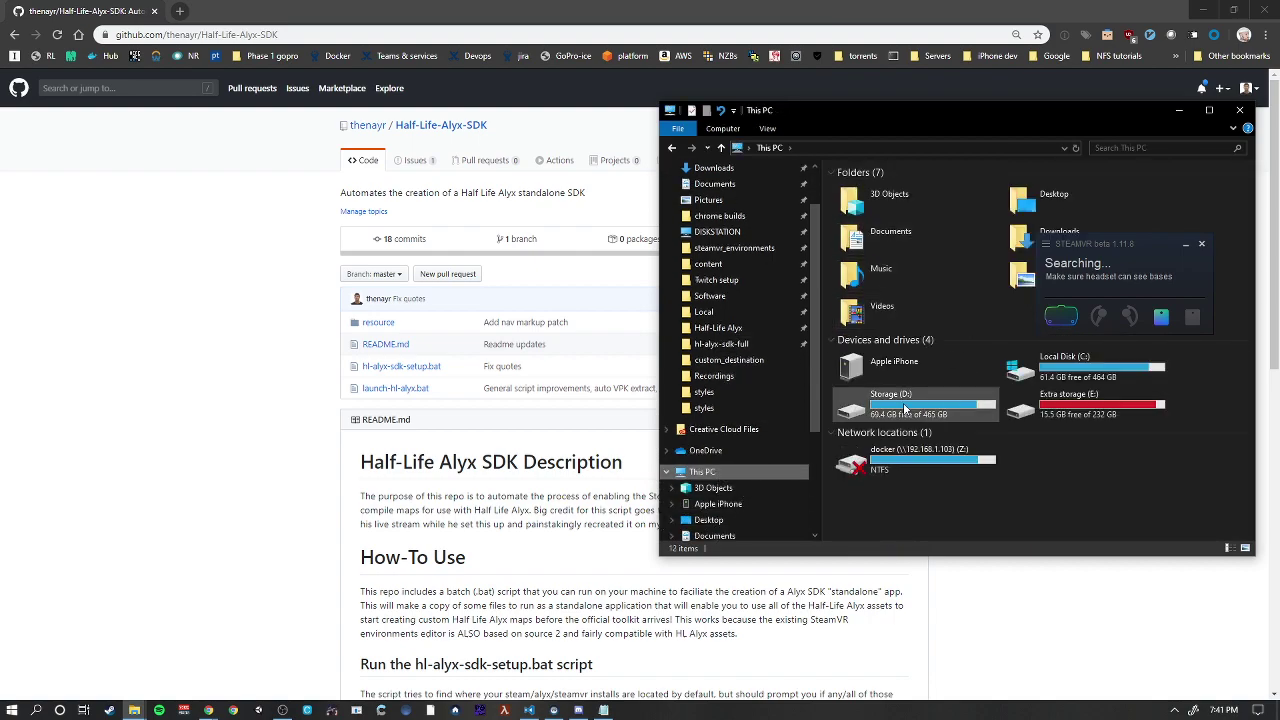
double_click(880, 404)
double_click(887, 243)
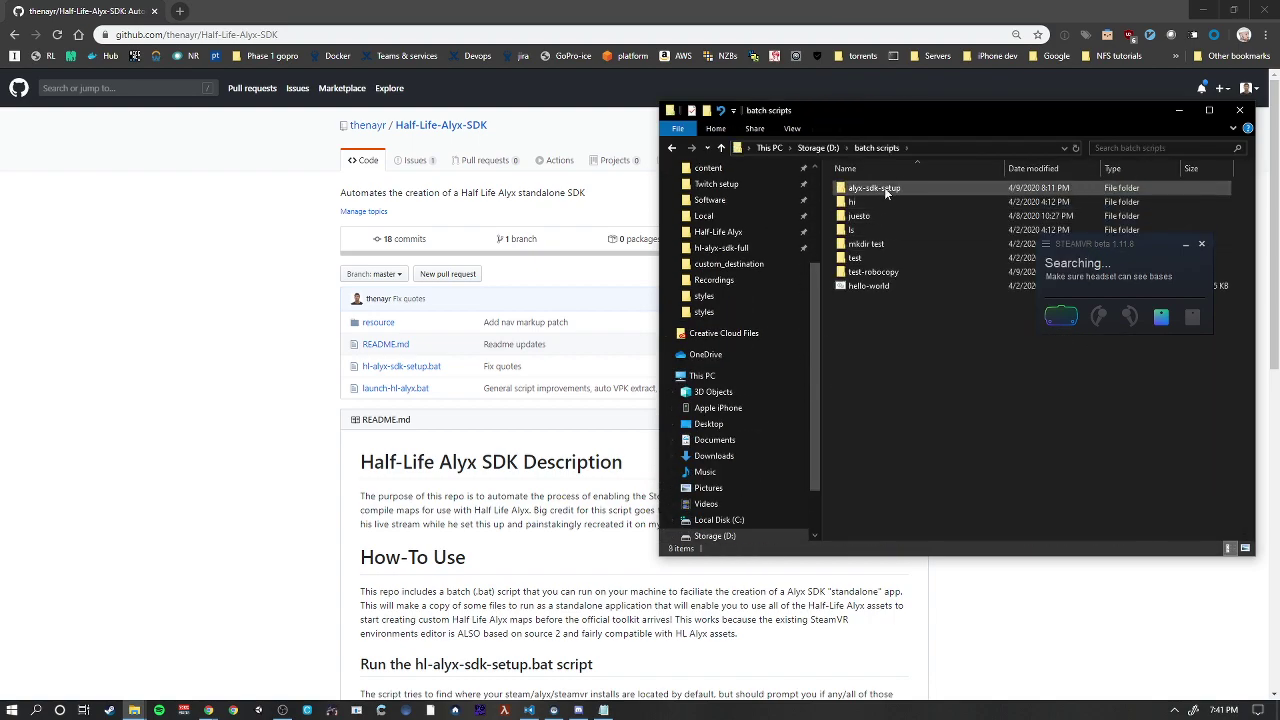
double_click(888, 188)
left_click_drag(921, 109, 730, 153)
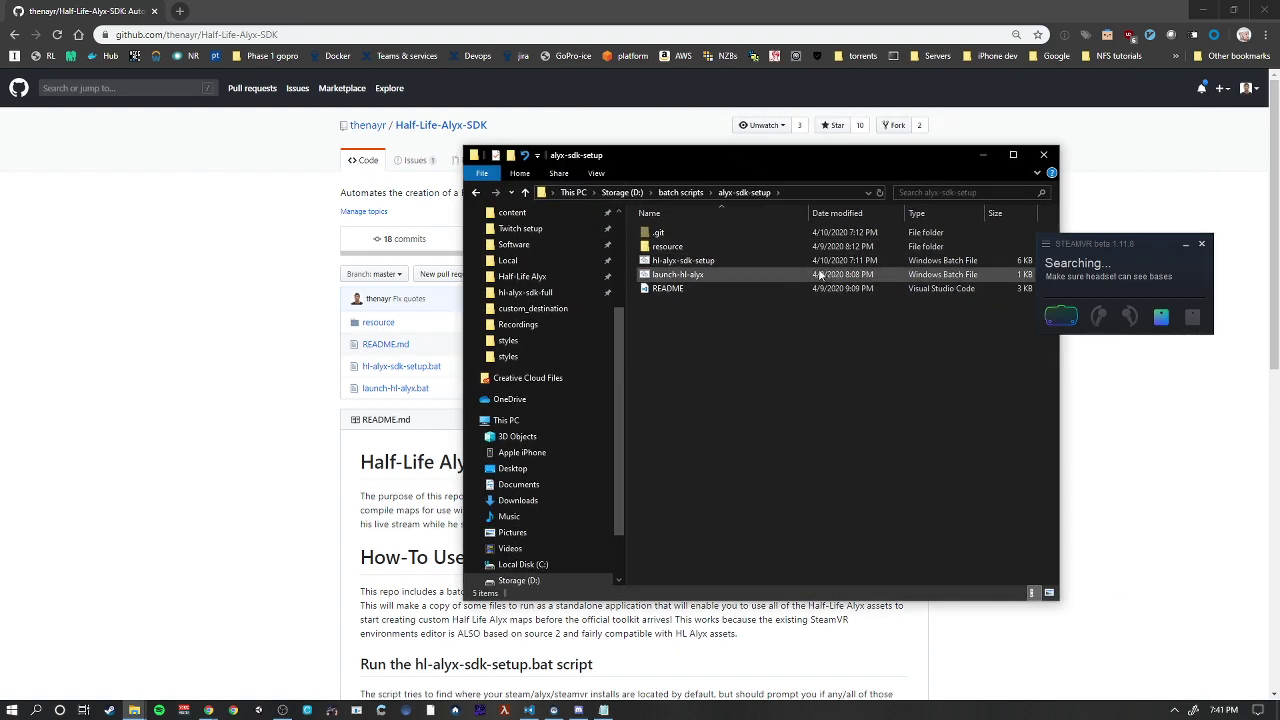
left_click_drag(766, 246, 680, 264)
left_click(857, 421)
left_click_drag(903, 161, 854, 180)
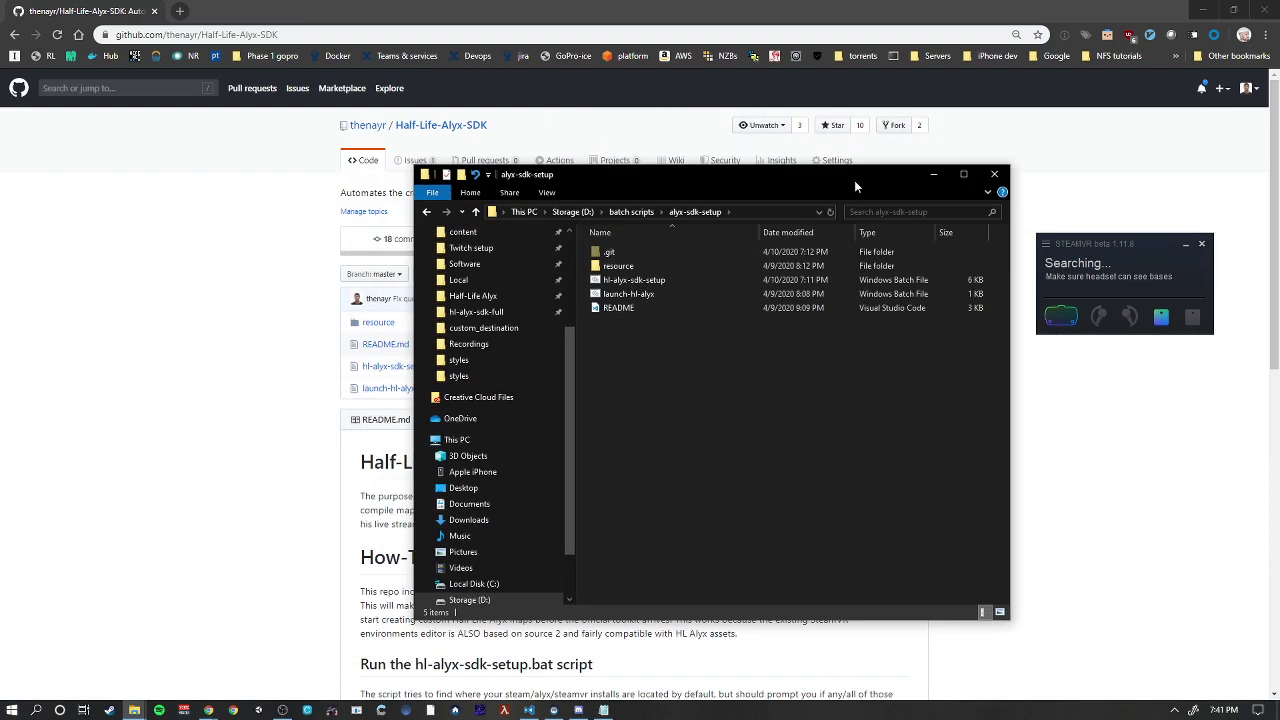
- Run the hl-alyx-sdk-setup batch file, continue past its disk space note, and move the console off the folder window
double_click(667, 281)
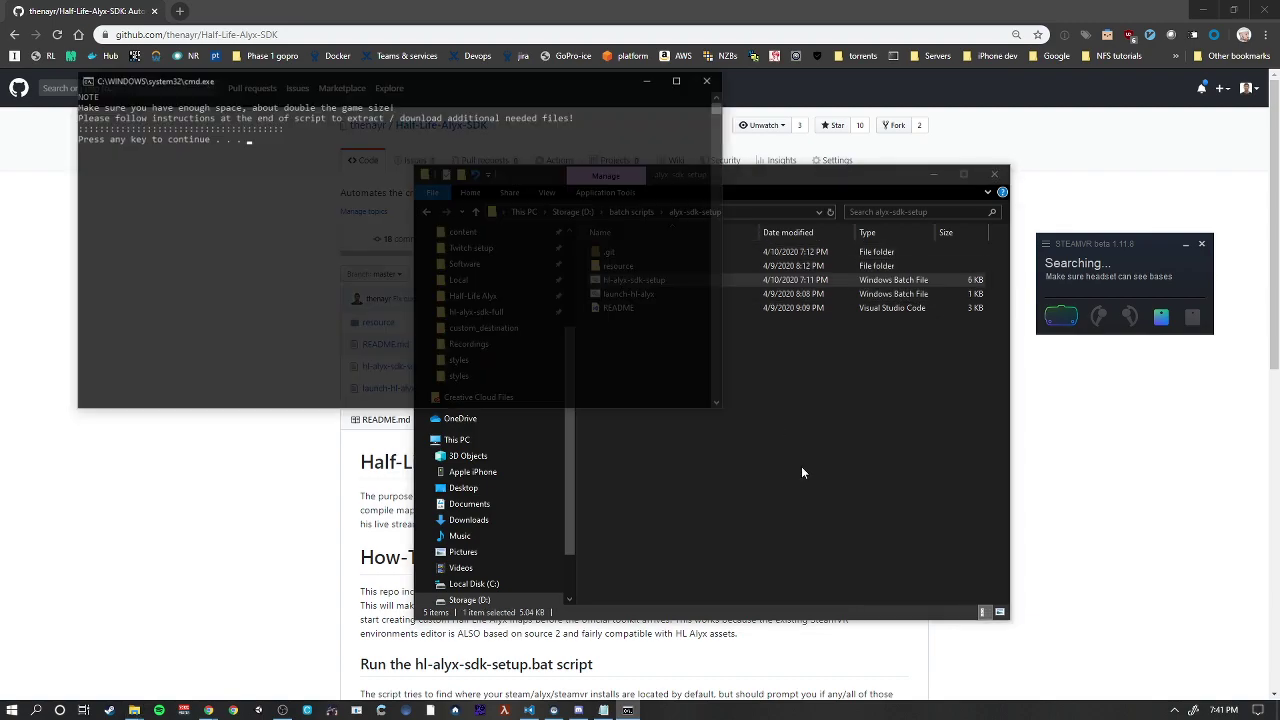
left_click_drag(490, 100, 618, 222)
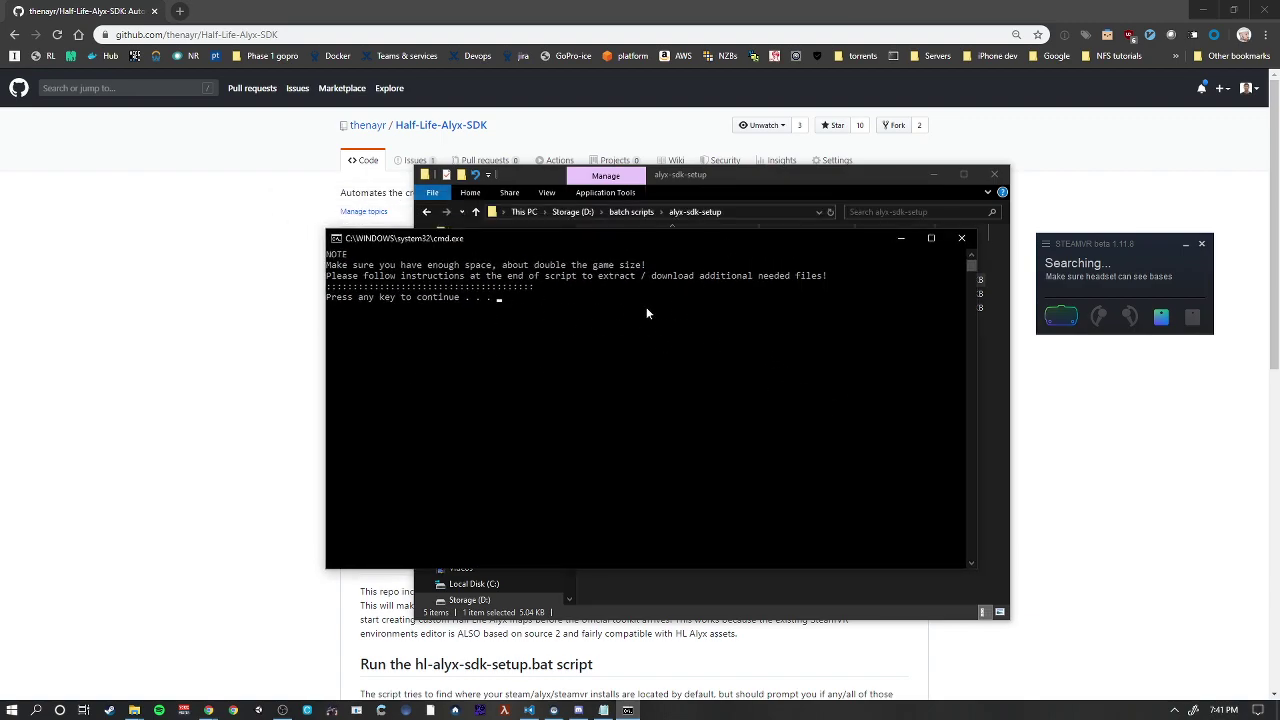
key("Return")
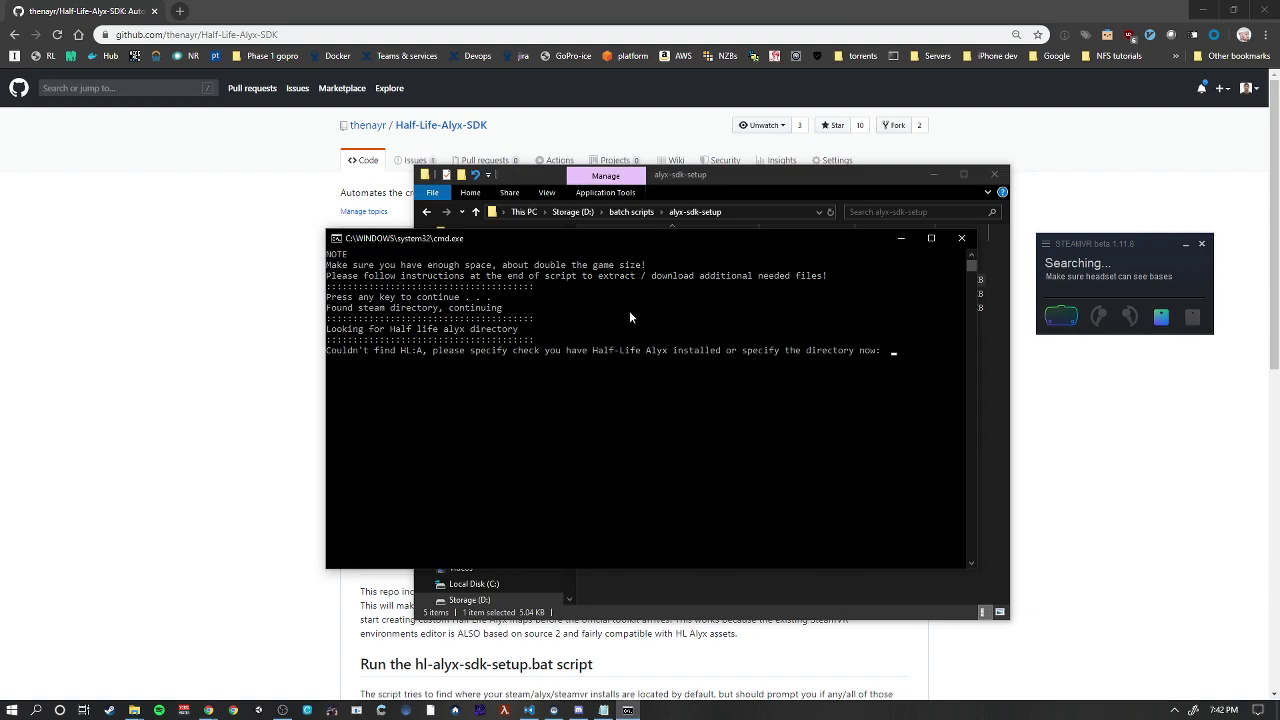
left_click_drag(662, 248, 506, 222)
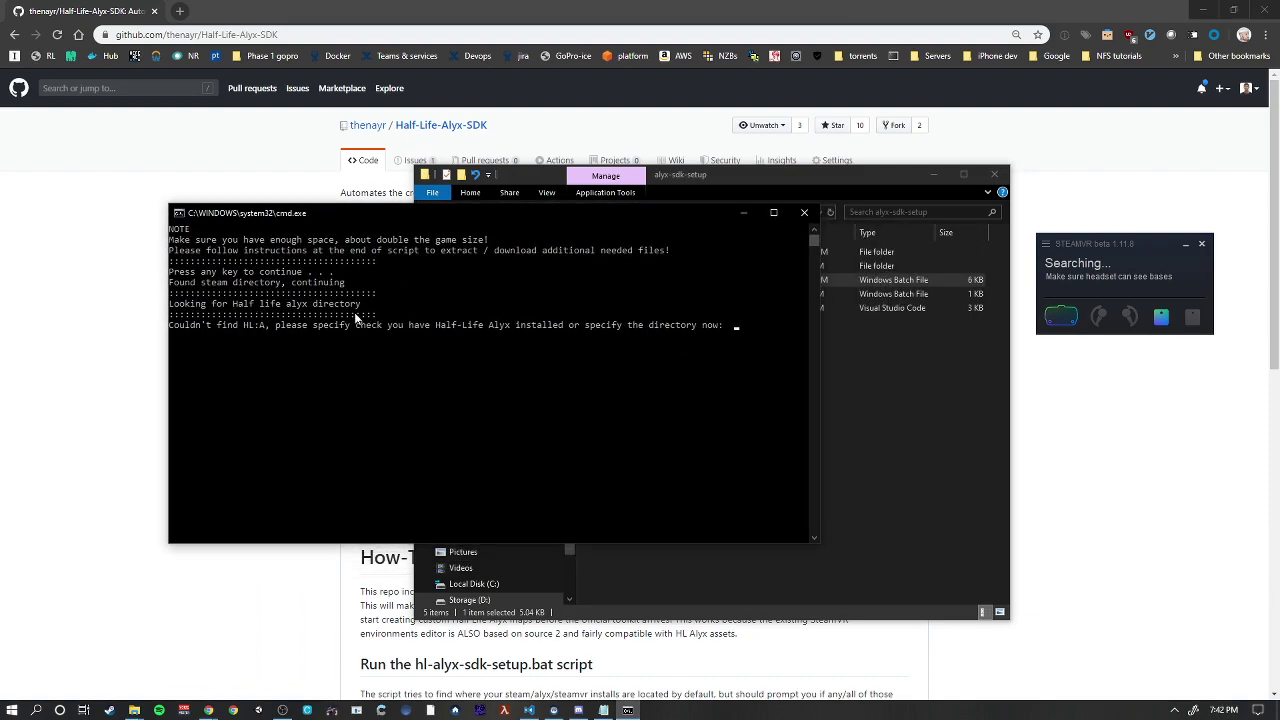
- Browse to the game's install folder at D:\SteamLibrary\steamapps\common\Half-Life Alyx
left_click_drag(740, 174, 895, 164)
scroll(656, 588, "down", 1)
left_click(630, 542)
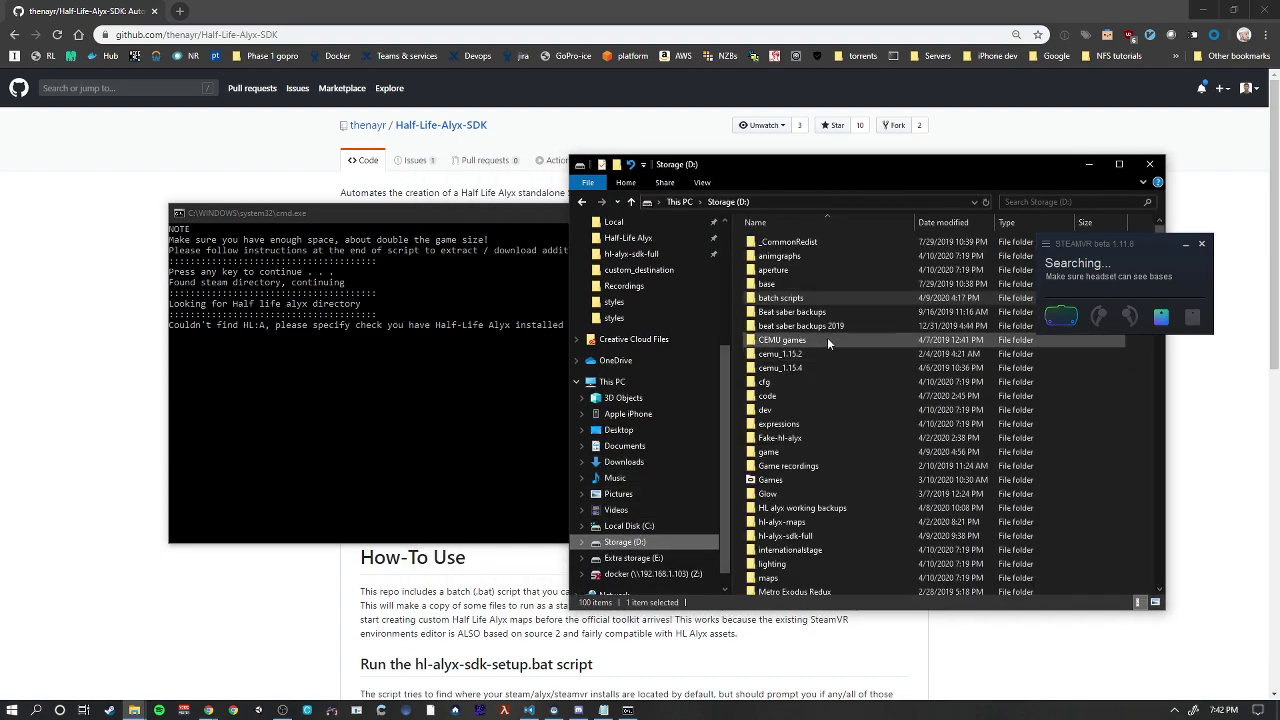
scroll(820, 426, "down", 4)
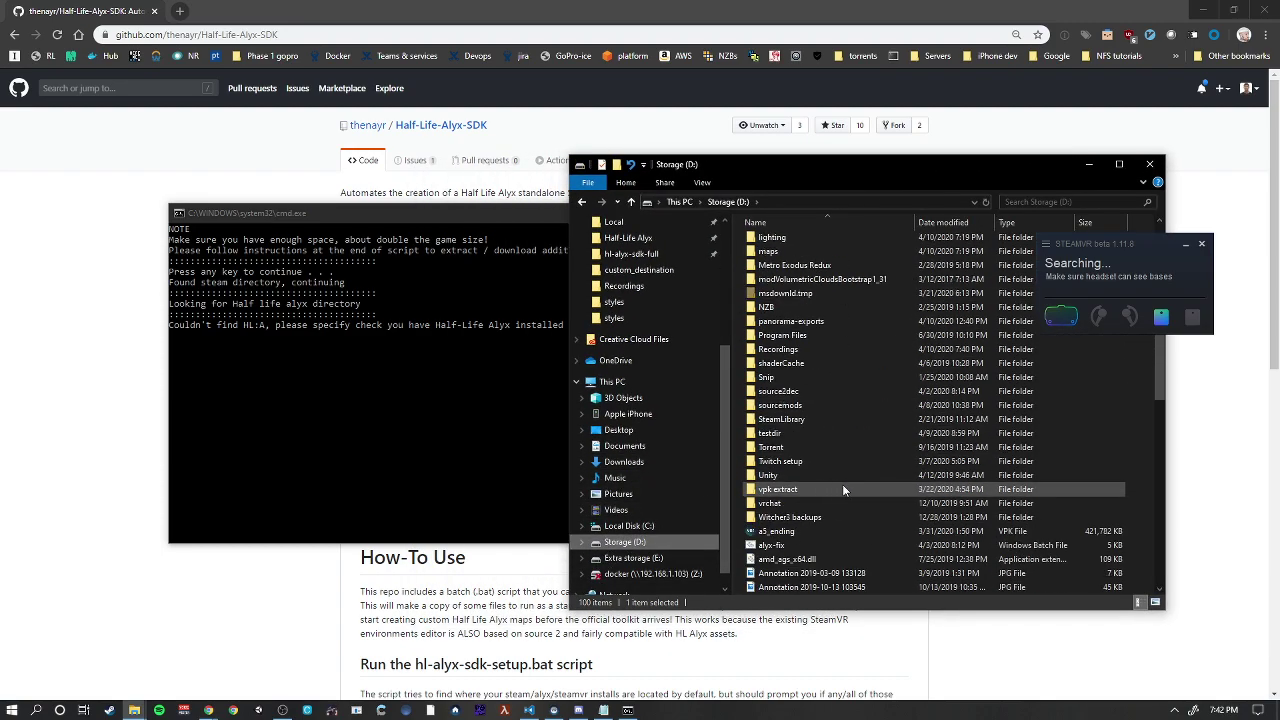
double_click(795, 420)
double_click(780, 241)
double_click(780, 241)
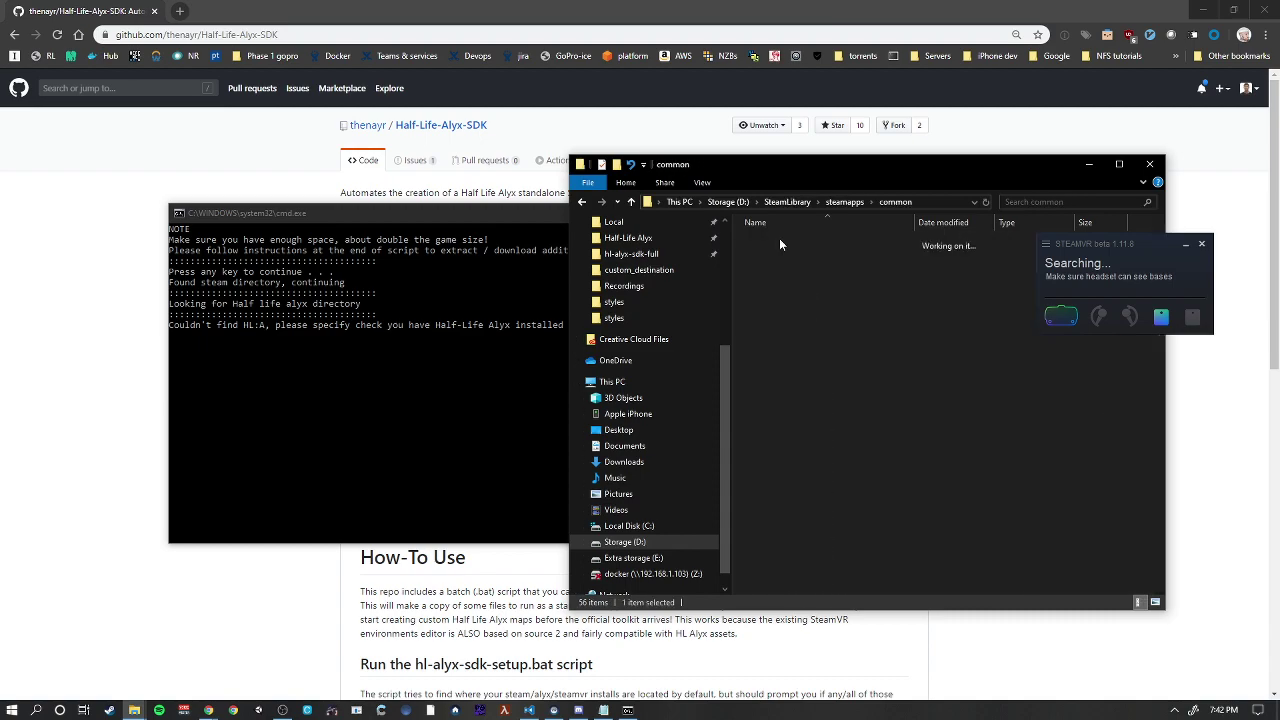
double_click(786, 410)
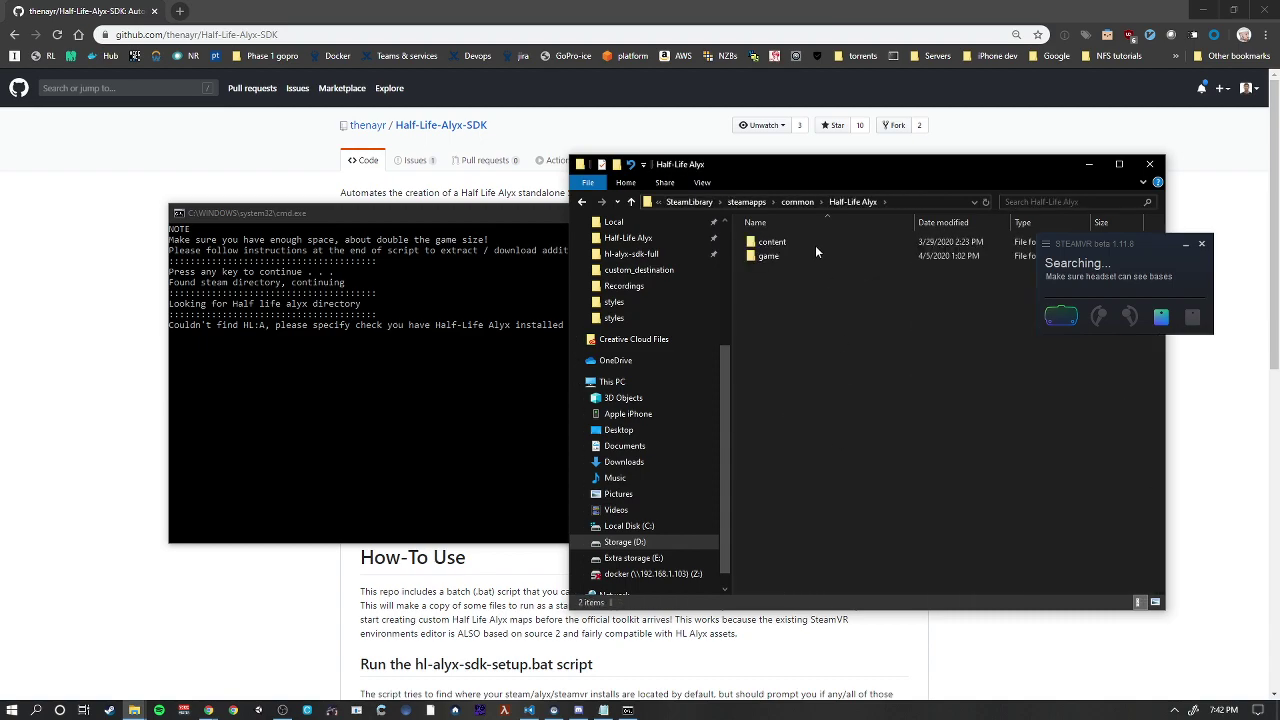
- Copy the D:\SteamLibrary\steamapps\common\Half-Life Alyx path from File Explorer and submit it to the setup script as the game directory
left_click(338, 357)
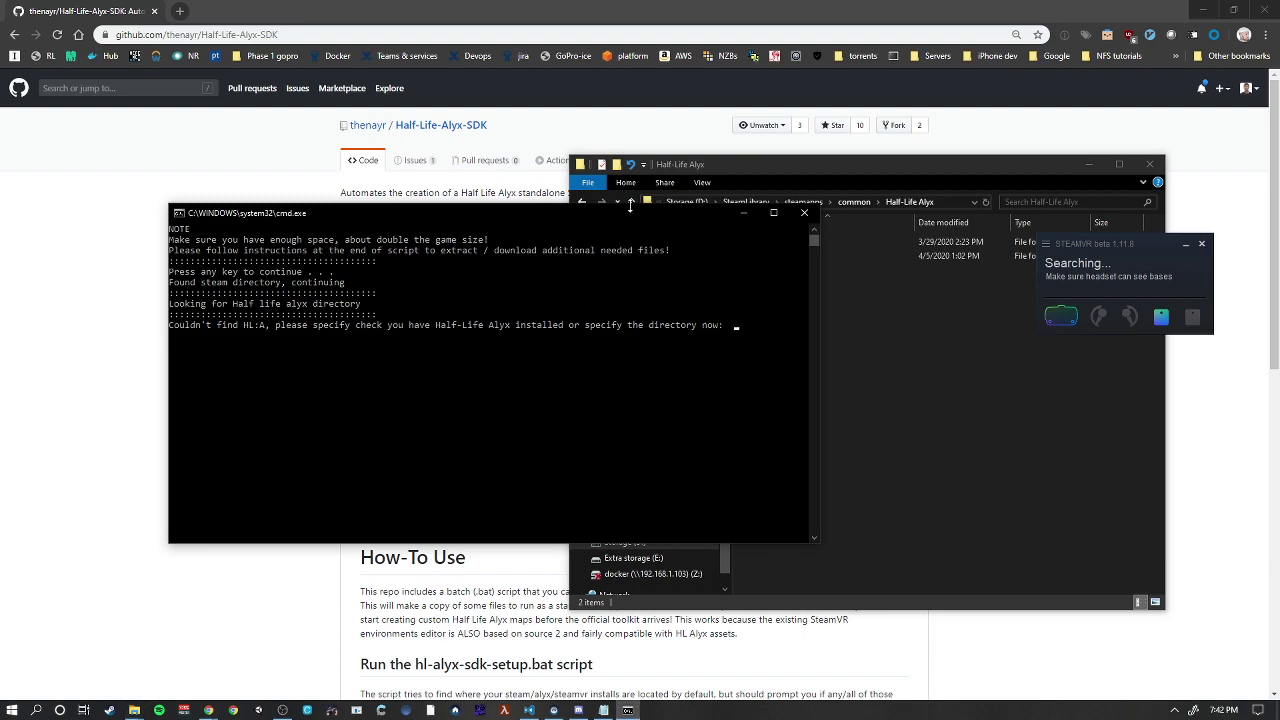
left_click_drag(626, 209, 557, 204)
left_click_drag(753, 284, 634, 284)
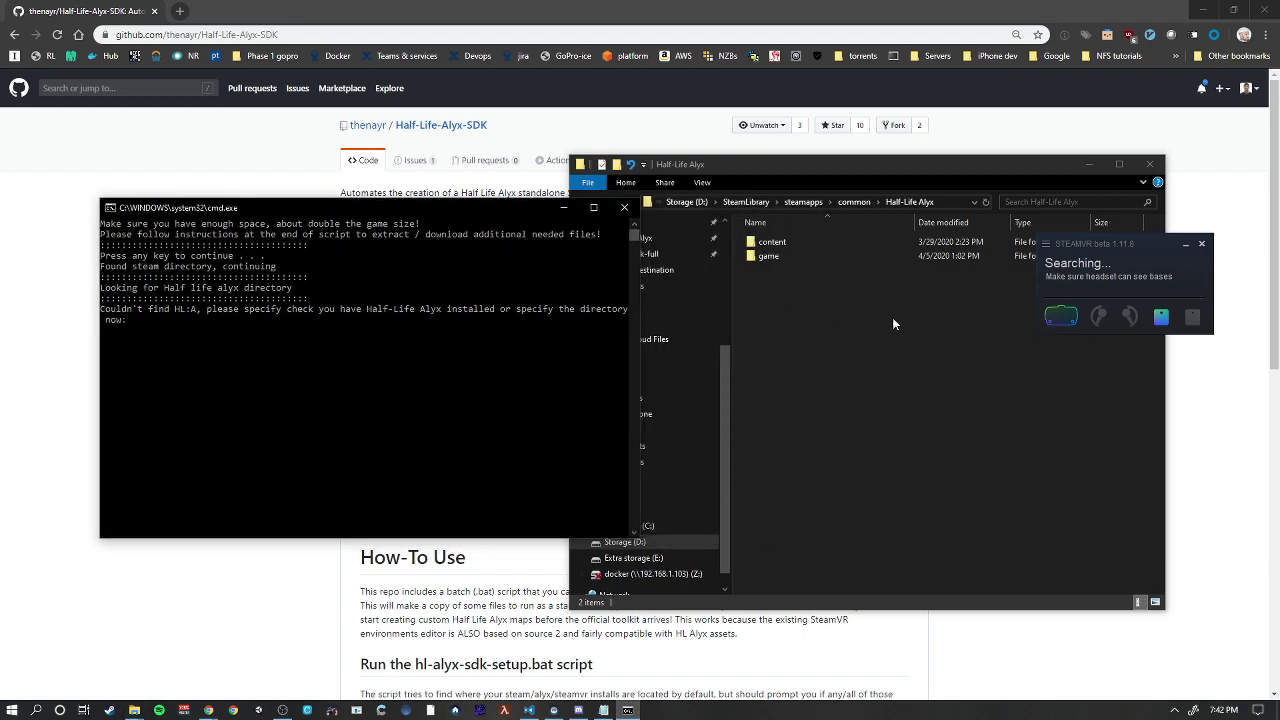
left_click(892, 317)
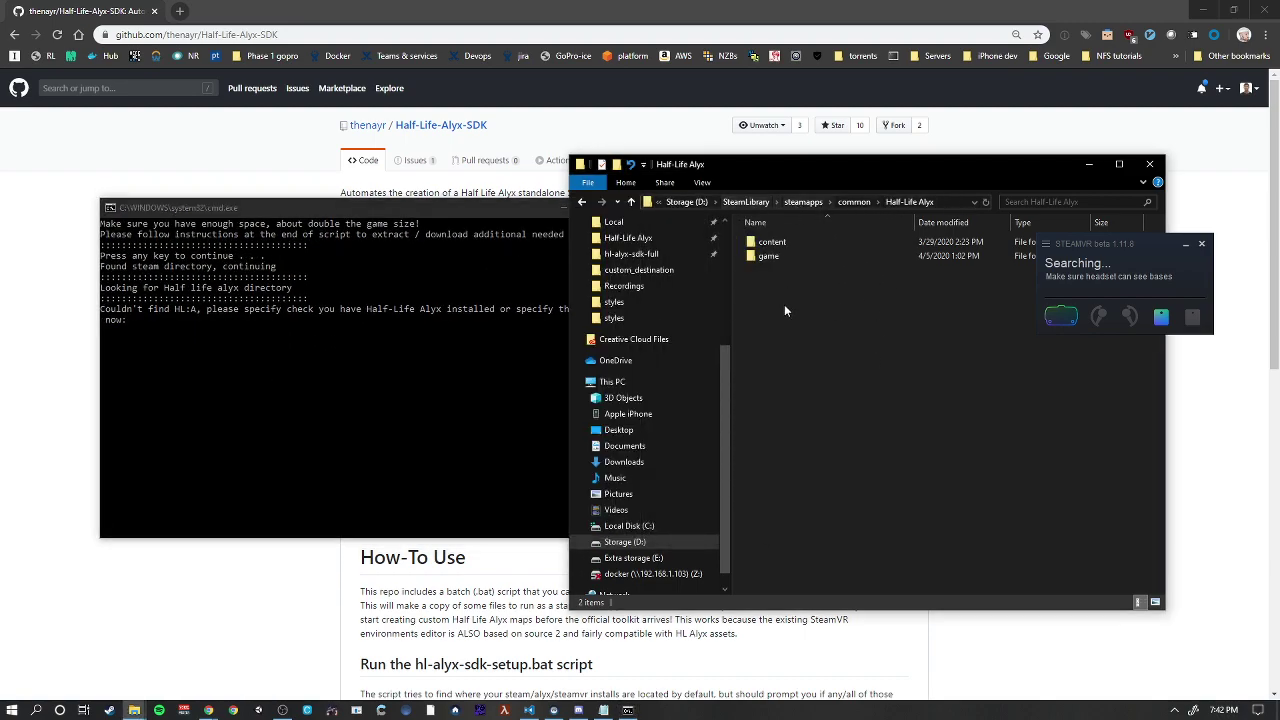
left_click(935, 202)
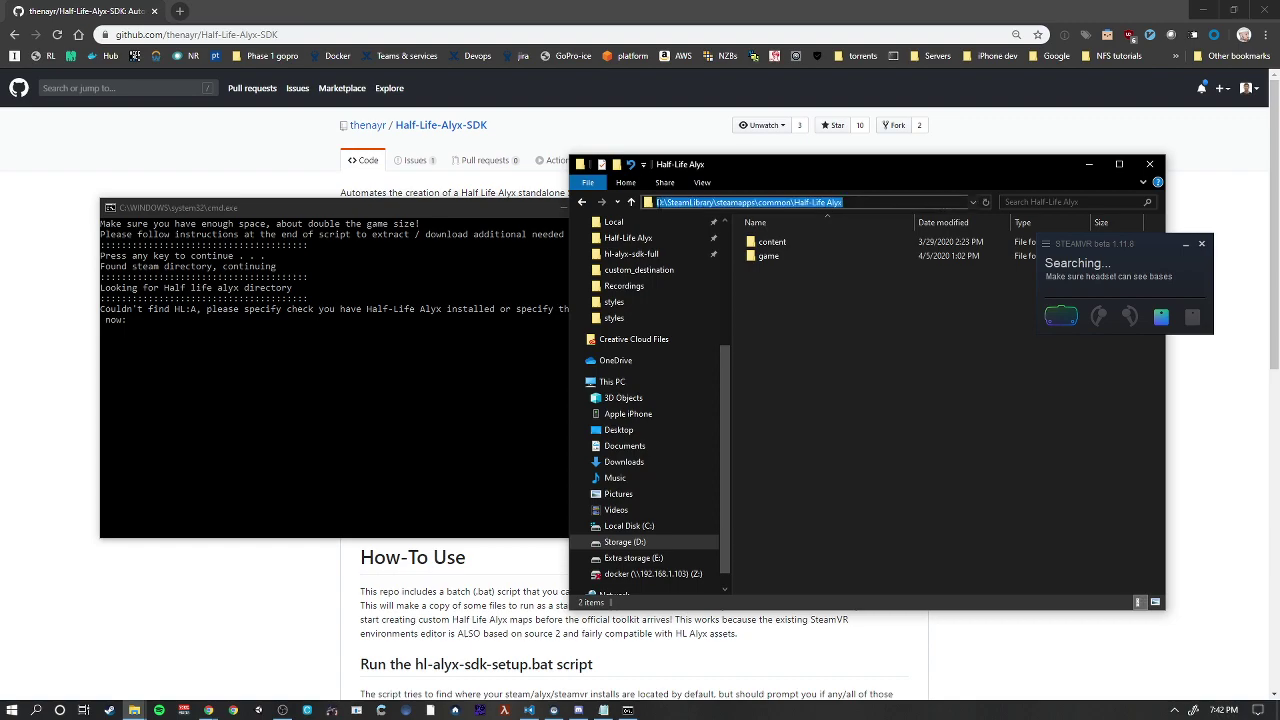
right_click(790, 204)
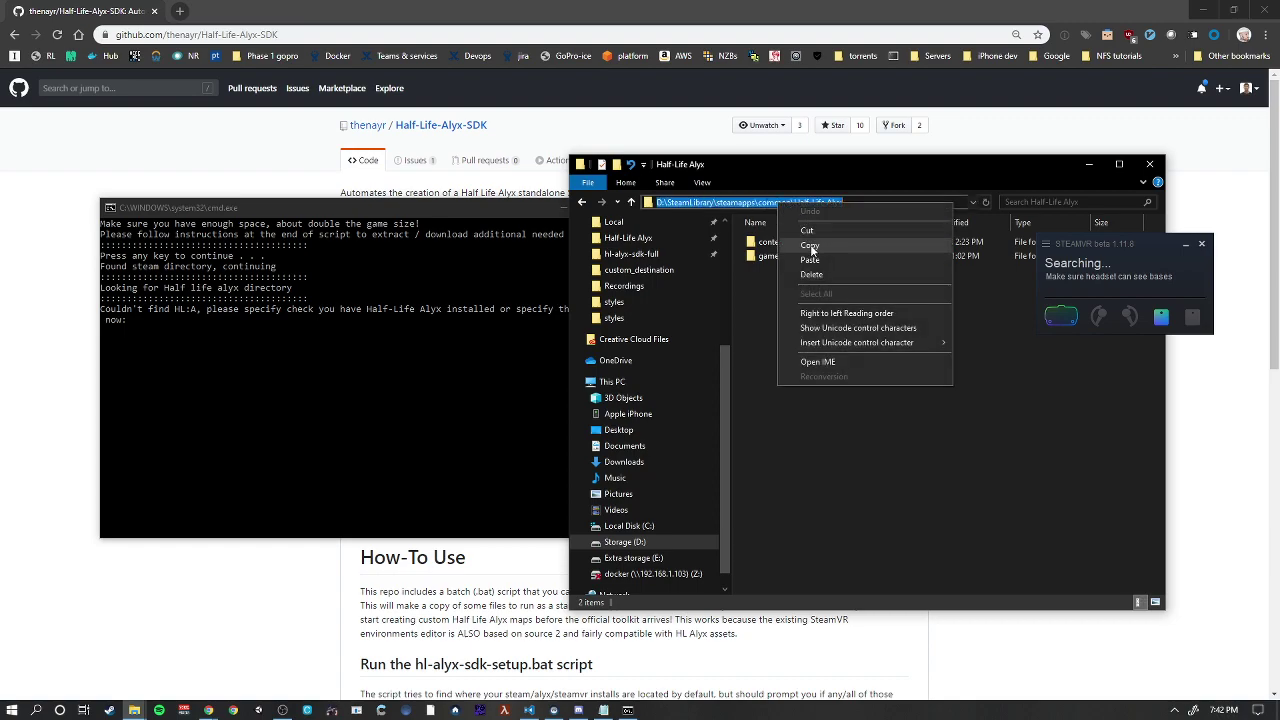
left_click(815, 246)
left_click(472, 313)
key("ctrl+v")
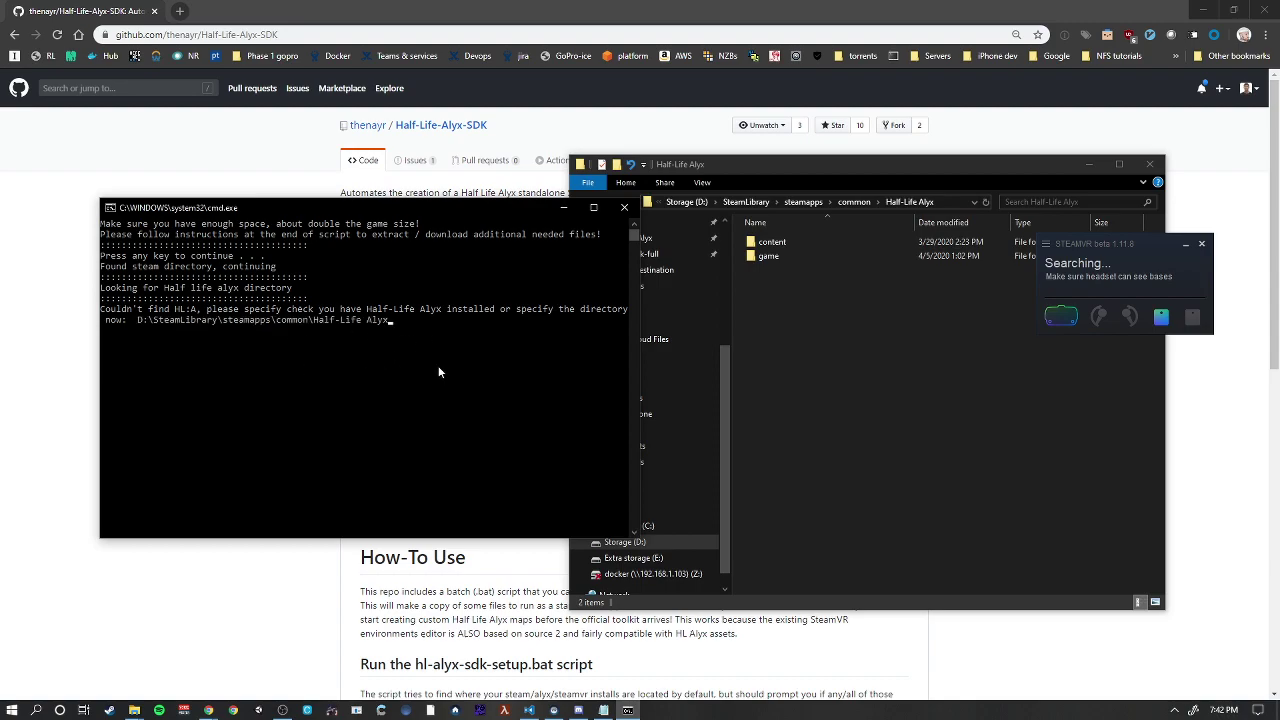
key("Return")
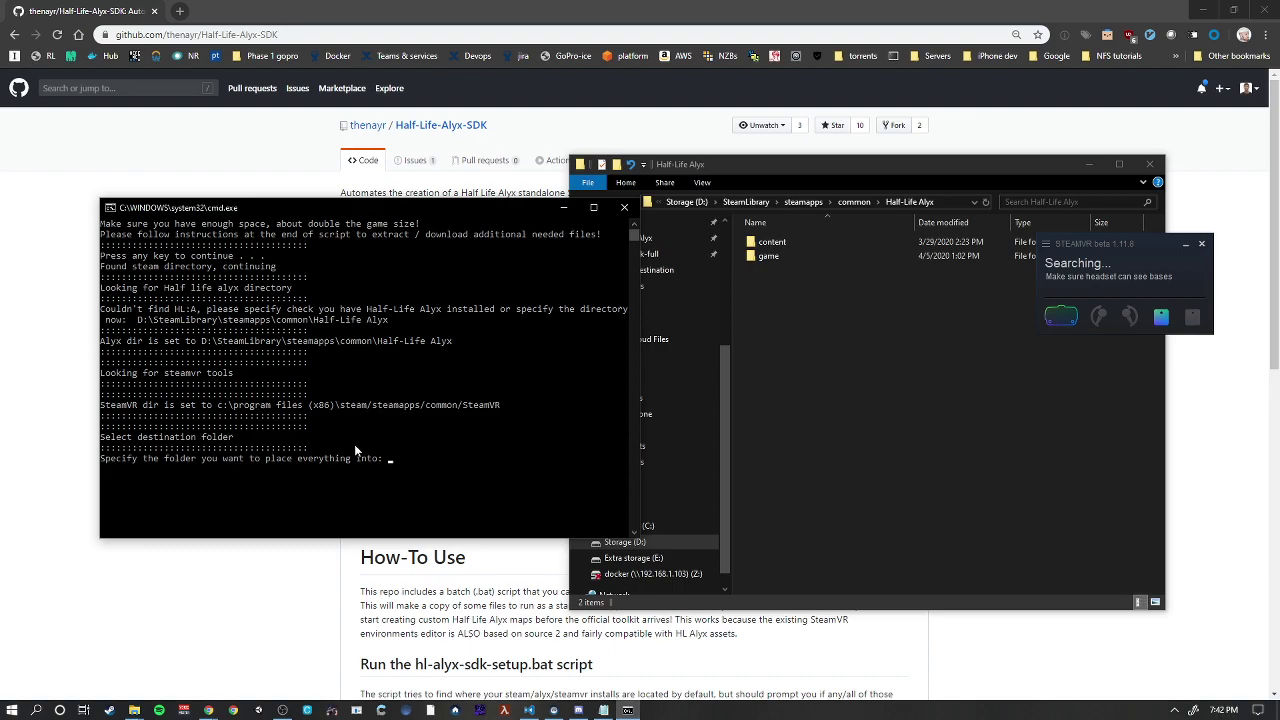
- Give the script D:\half-life-alyx-tutorial-sdk as the destination folder, keeping the console and folder windows apart
left_click(848, 370)
left_click(416, 445)
left_click_drag(849, 162, 905, 152)
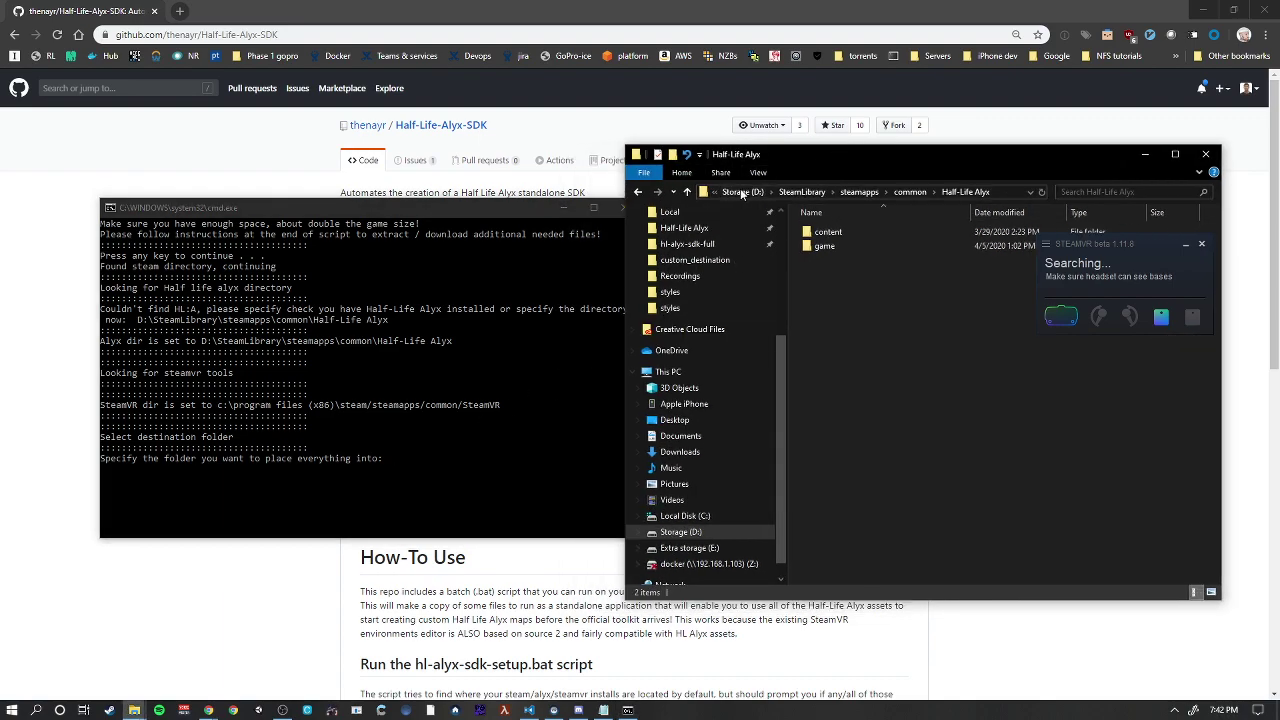
left_click(493, 402)
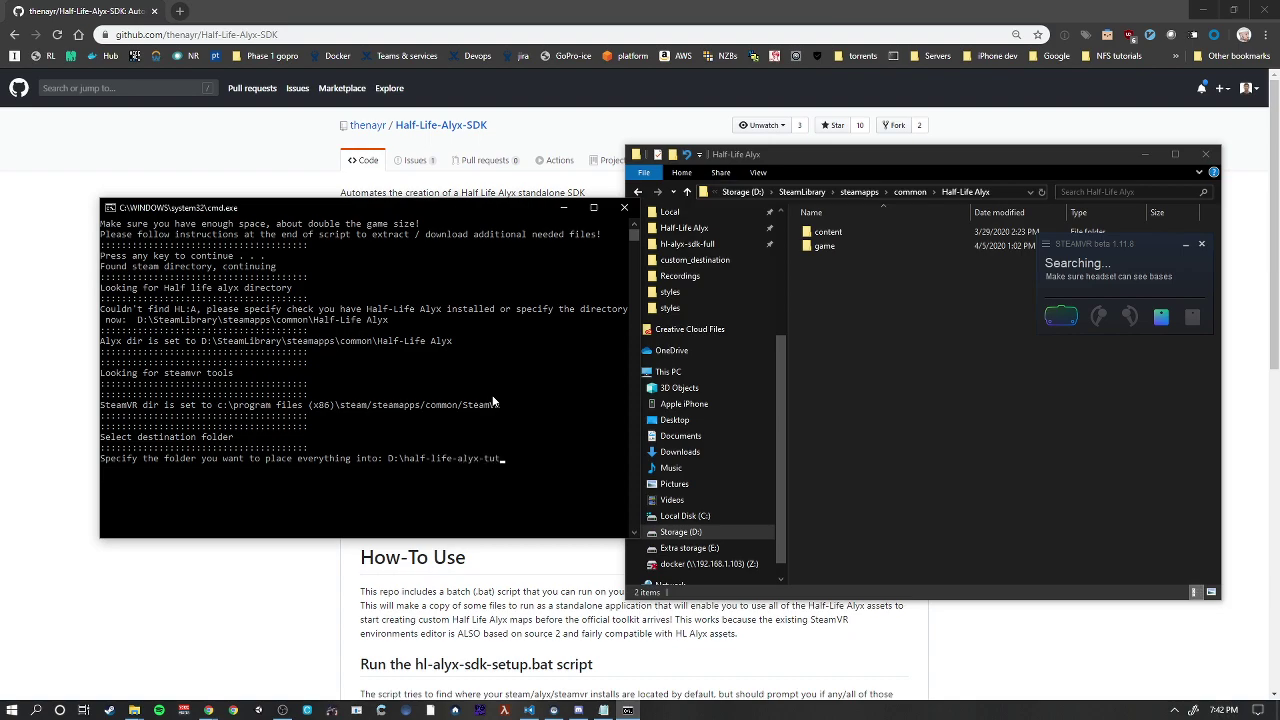
key("Return")
left_click_drag(448, 207, 397, 140)
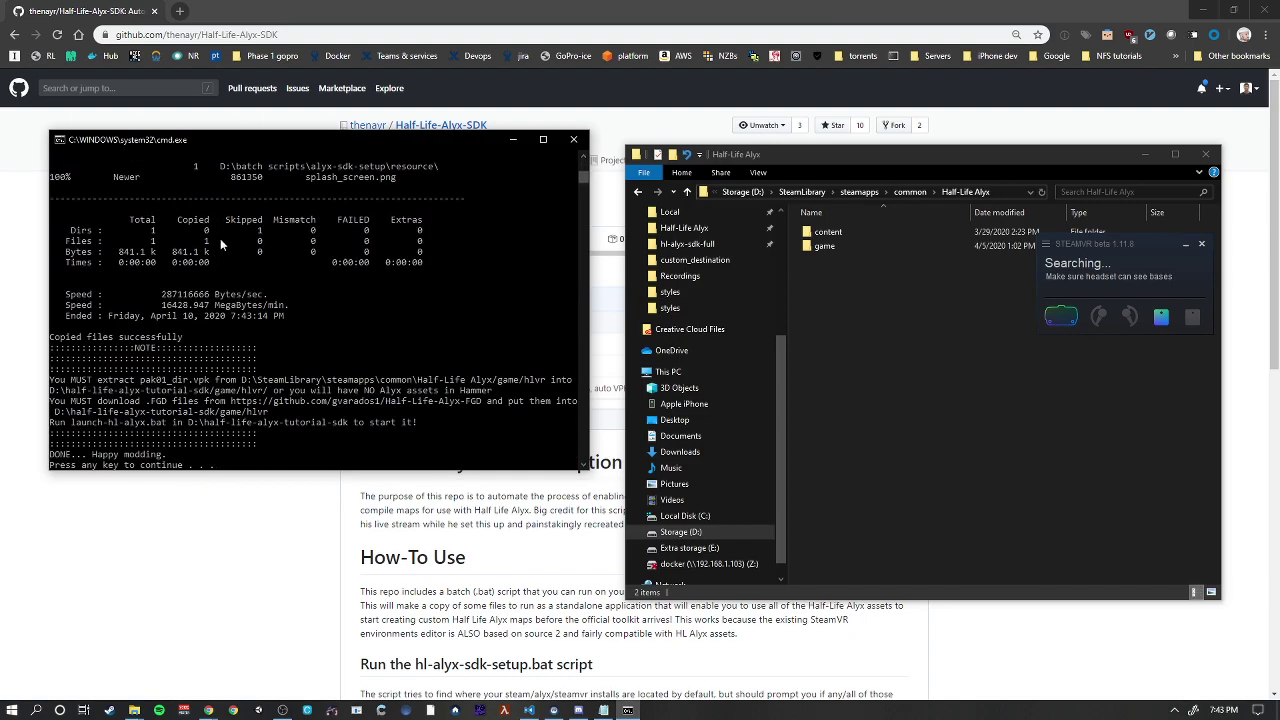
- Enlarge the console and read its closing note on extracting pak01_dir.vpk, highlighting the file name and source path
left_click_drag(591, 469, 615, 589)
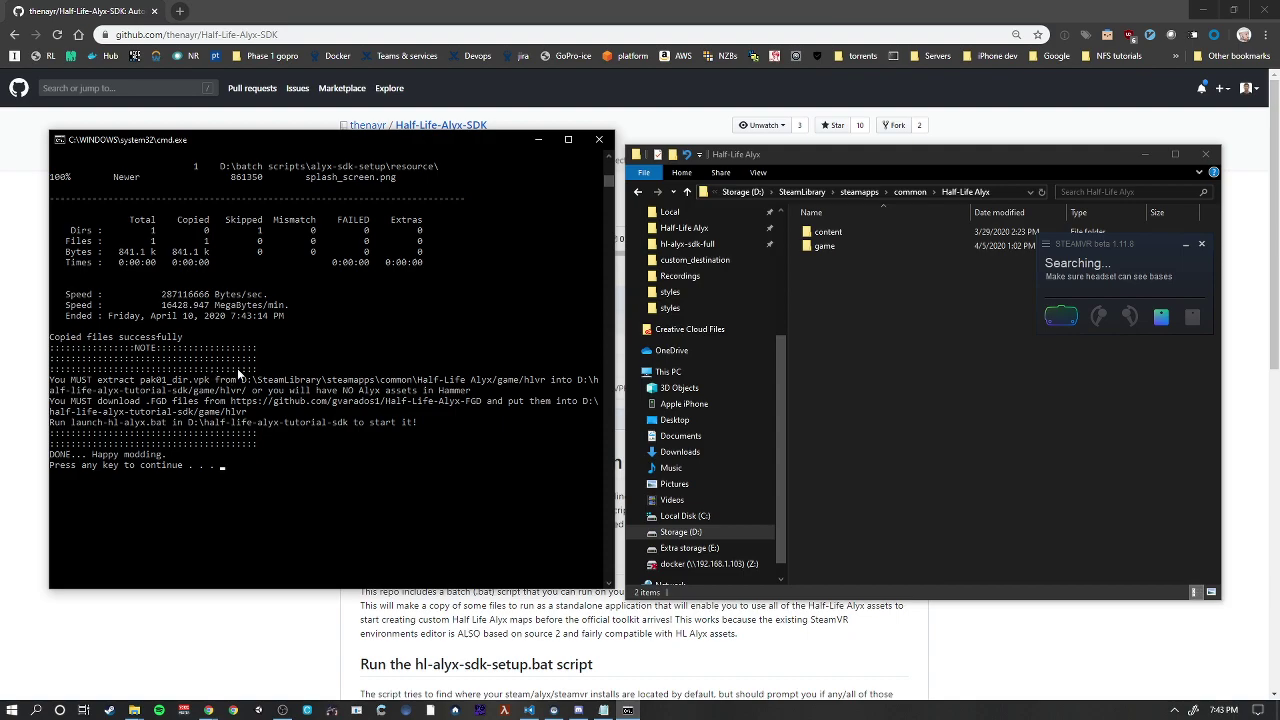
left_click(398, 431)
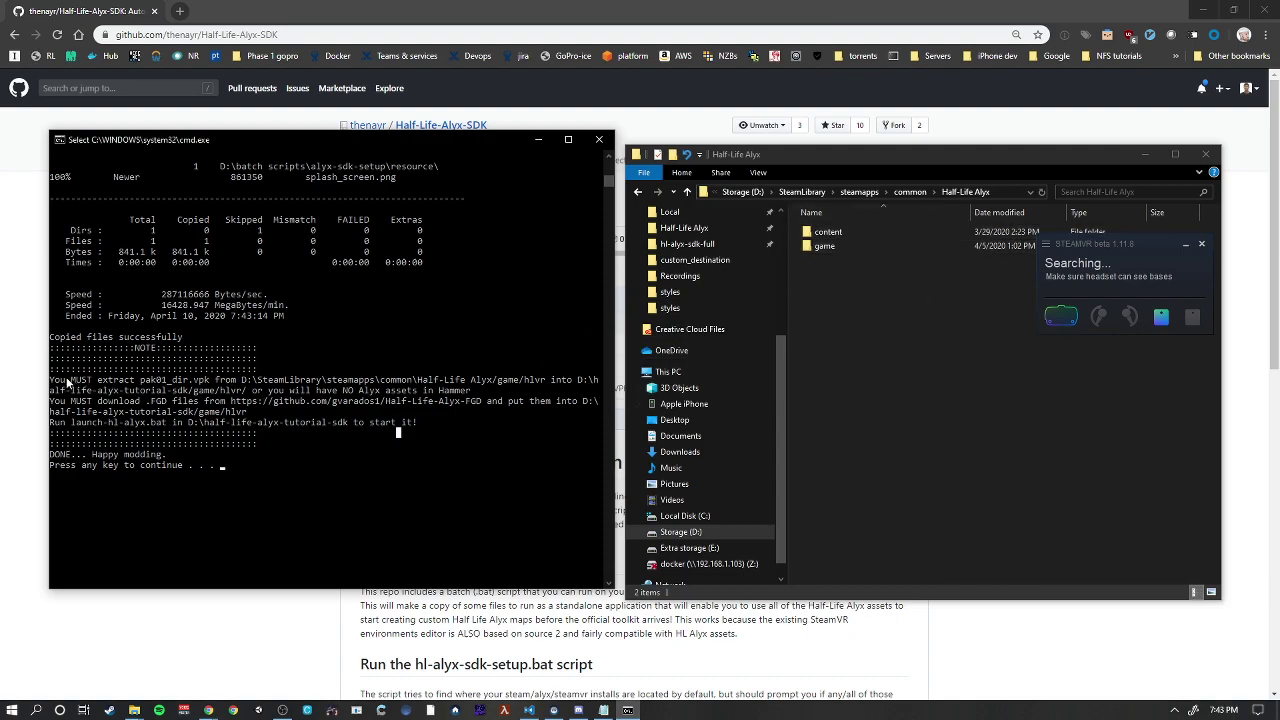
left_click_drag(65, 376, 206, 384)
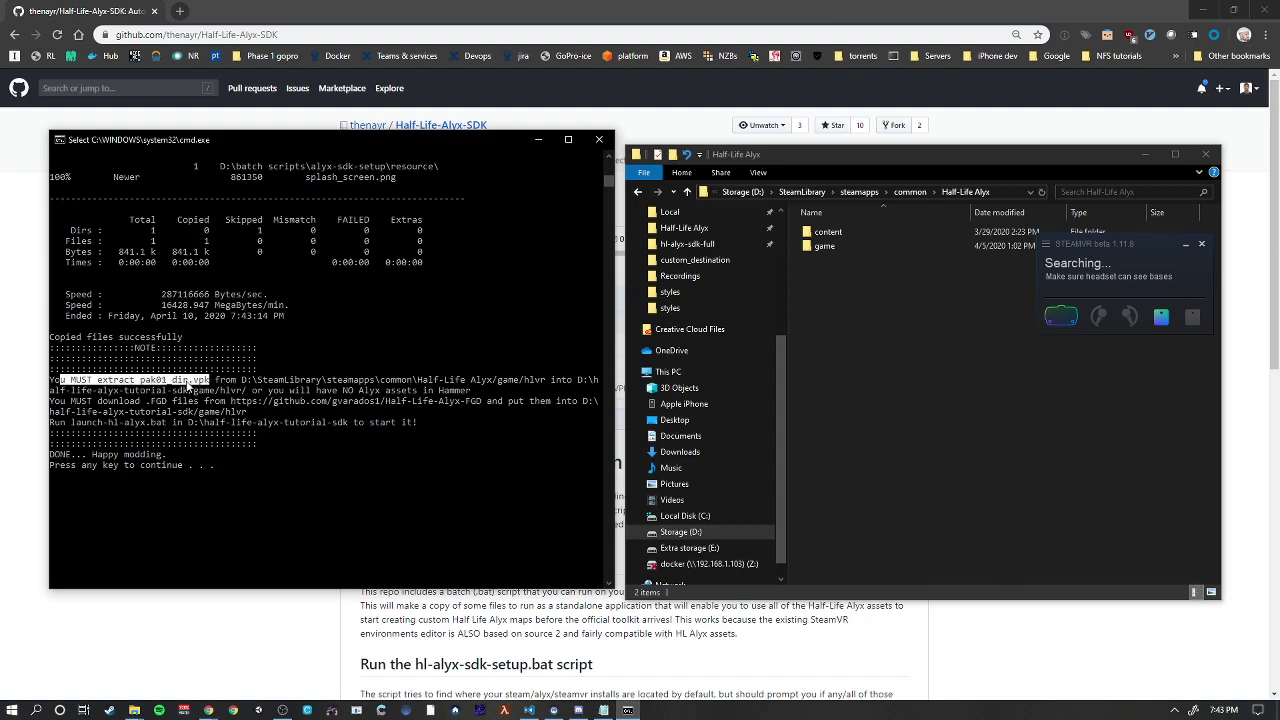
left_click(461, 380)
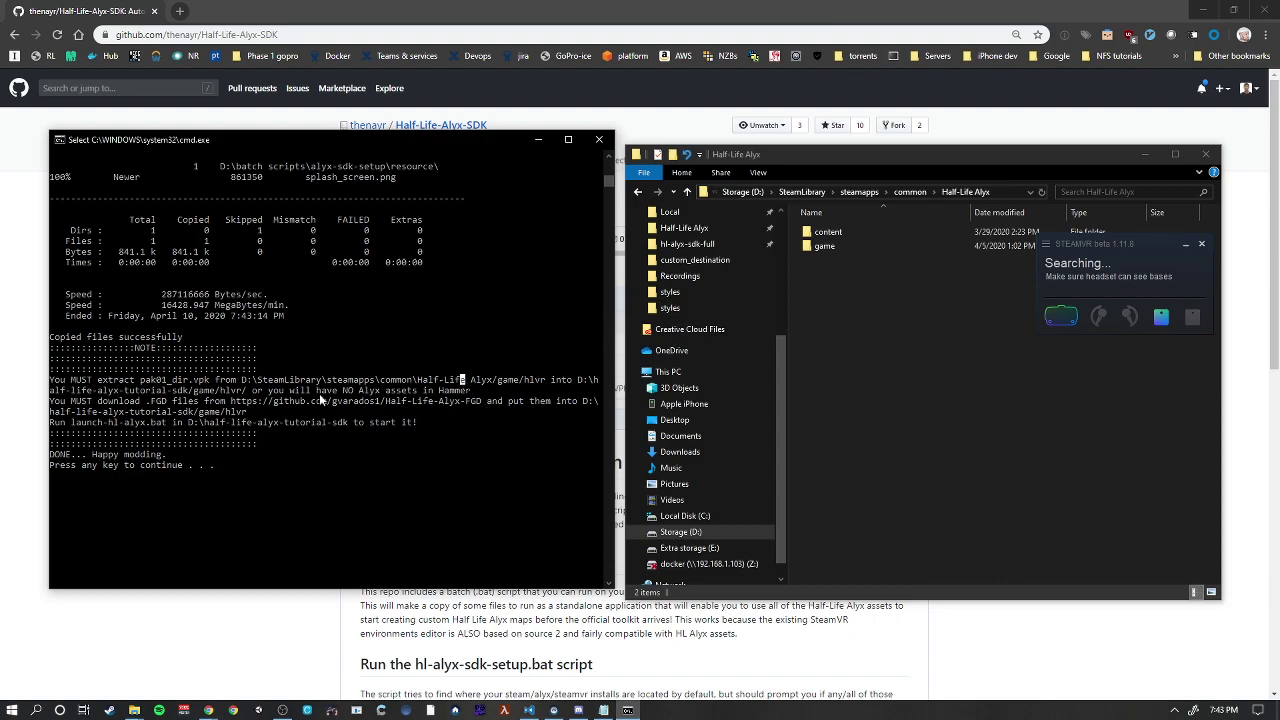
left_click_drag(241, 381, 539, 382)
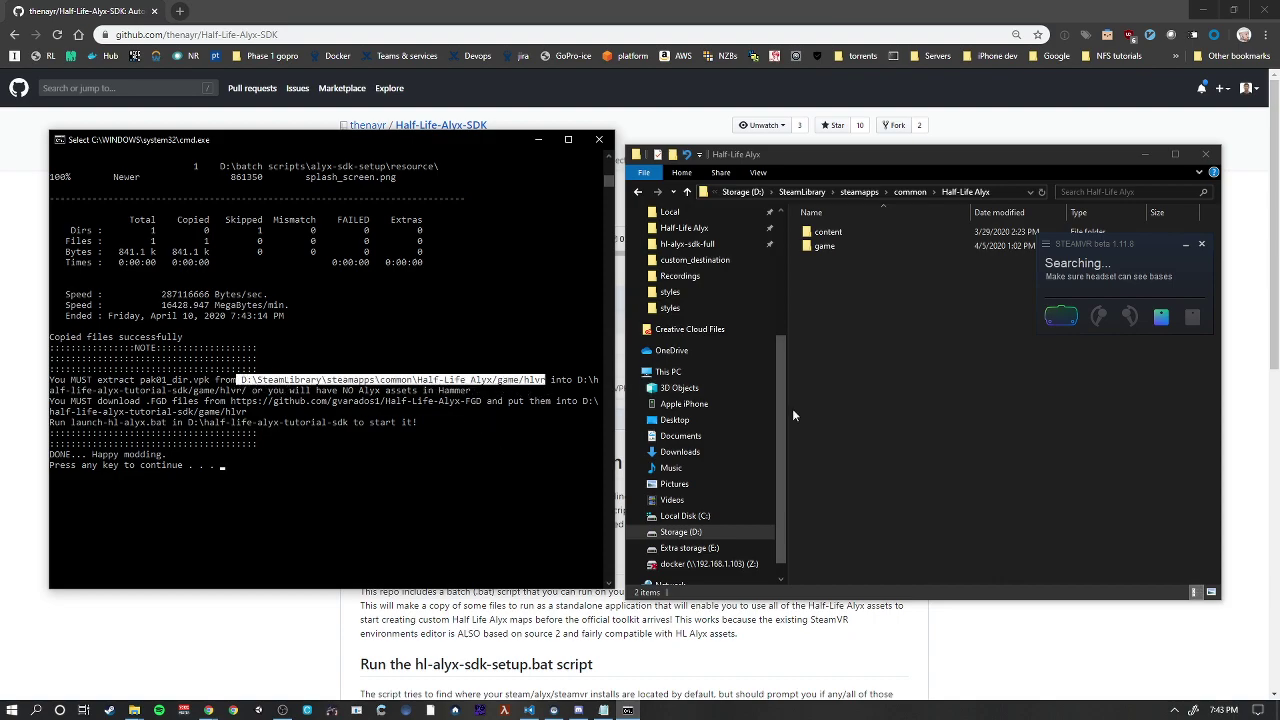
- Open pak01_dir from the game's game\hlvr folder in Source 2 Resource Viewer and move the viewer window aside
left_click(940, 320)
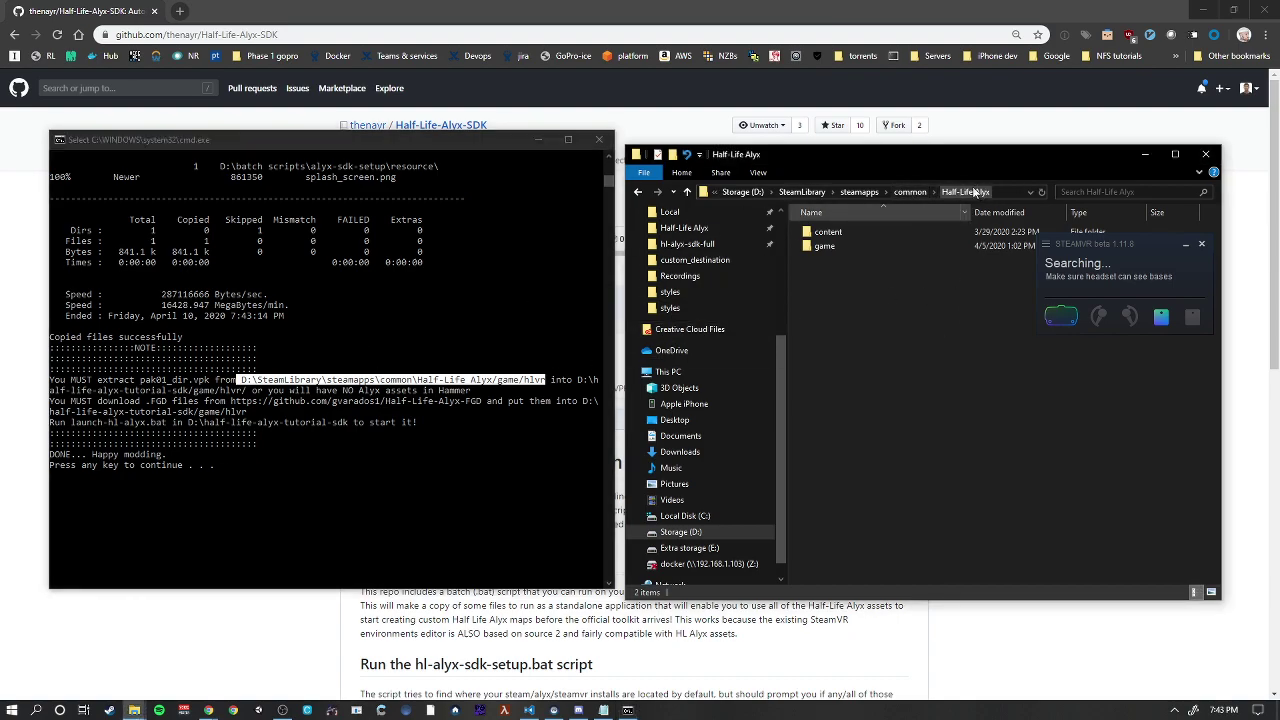
double_click(846, 244)
double_click(825, 274)
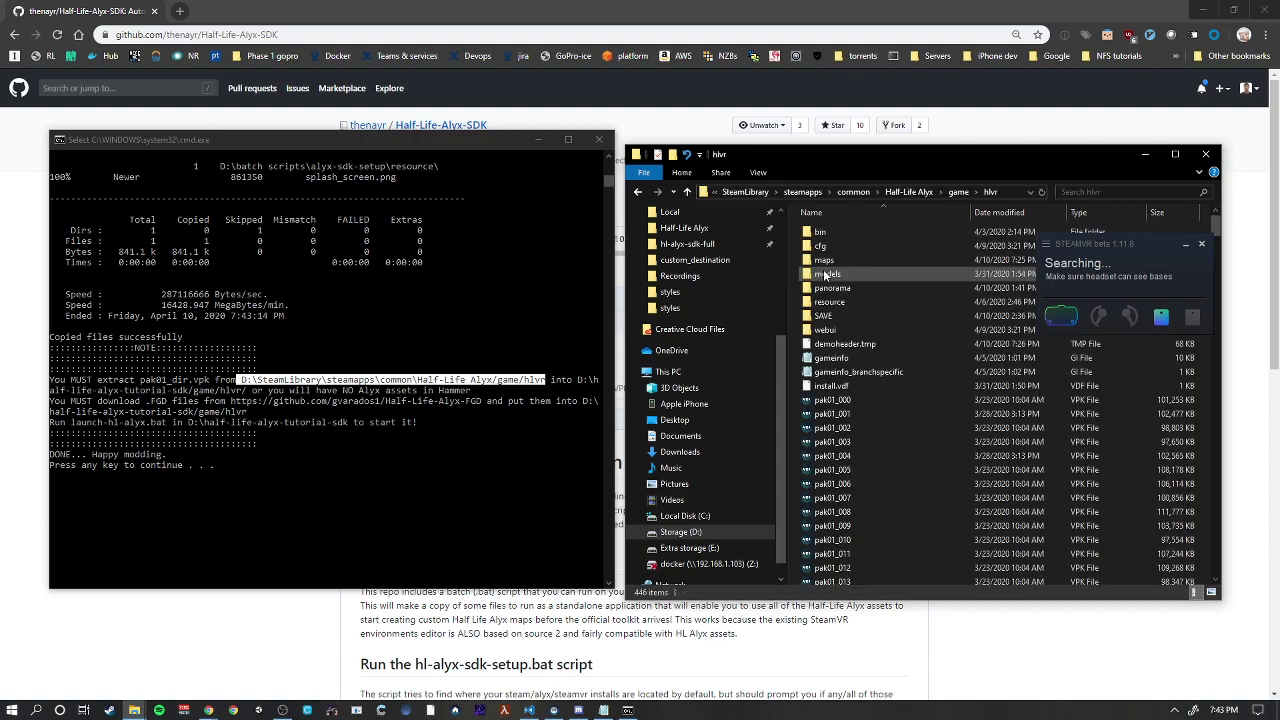
scroll(840, 420, "down", 1)
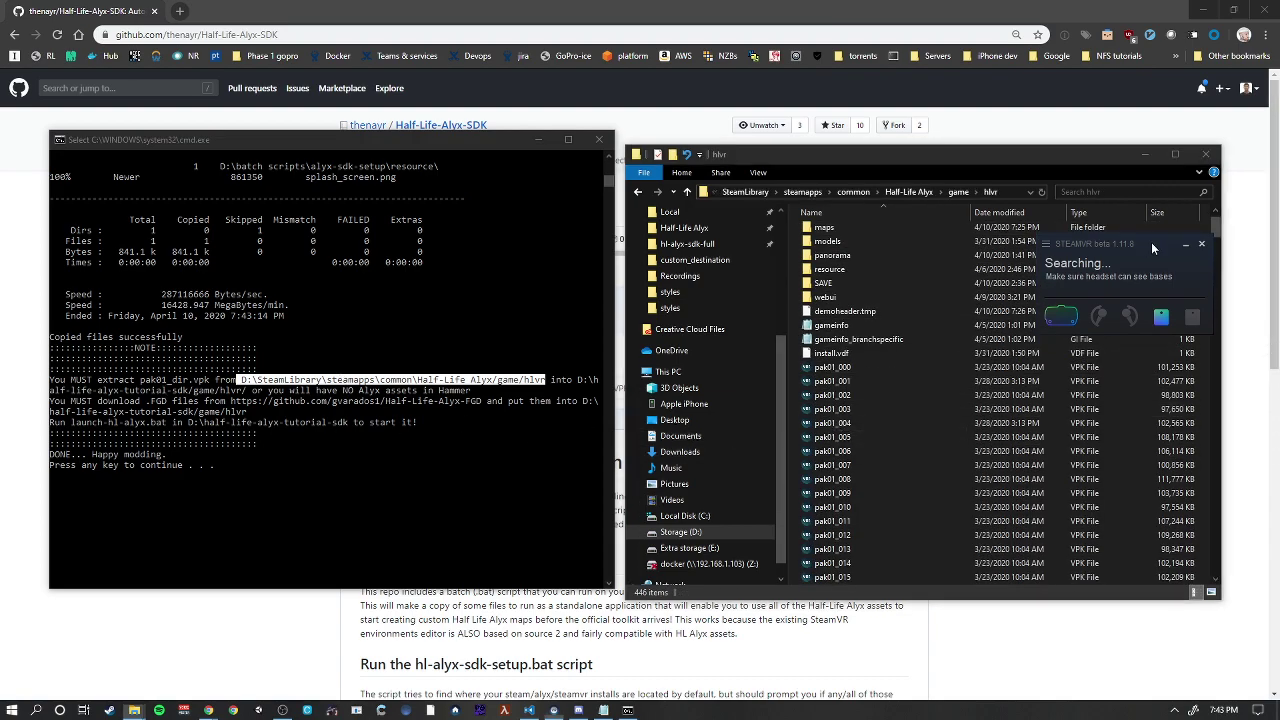
left_click_drag(1215, 230, 1218, 562)
left_click(882, 494)
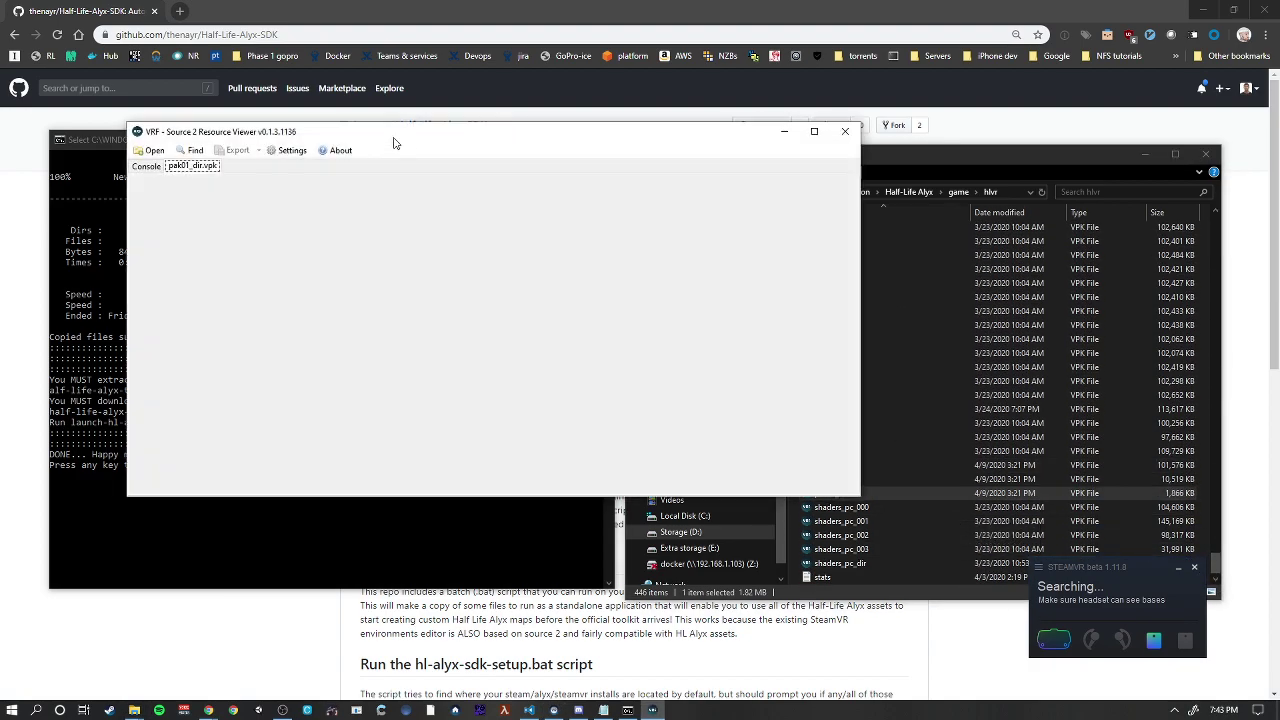
left_click_drag(555, 135, 612, 122)
- Export the whole pak01_dir.vpk package into D:\half-life-alyx-tutorial-sdk\game\hlvr, and cancel the extraction once it is running
scroll(556, 300, "down", 2)
scroll(550, 318, "up", 2)
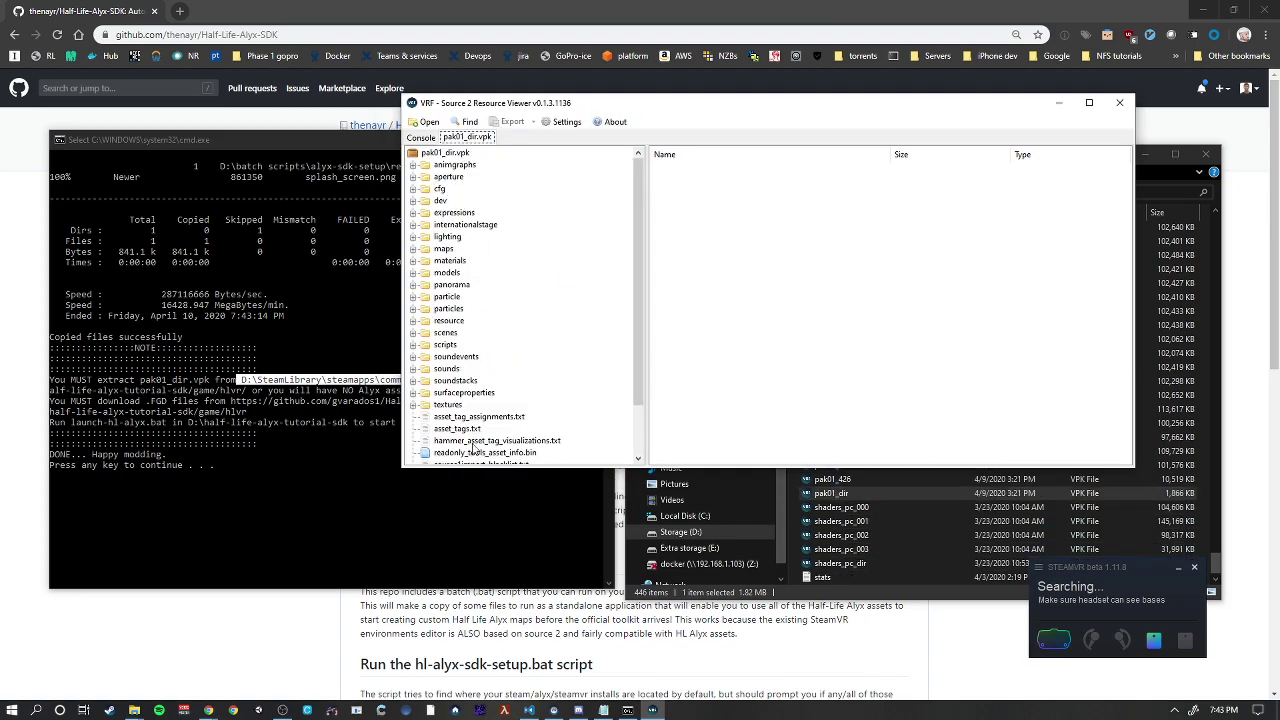
scroll(493, 271, "down", 2)
scroll(484, 232, "up", 2)
left_click(427, 153)
right_click(437, 152)
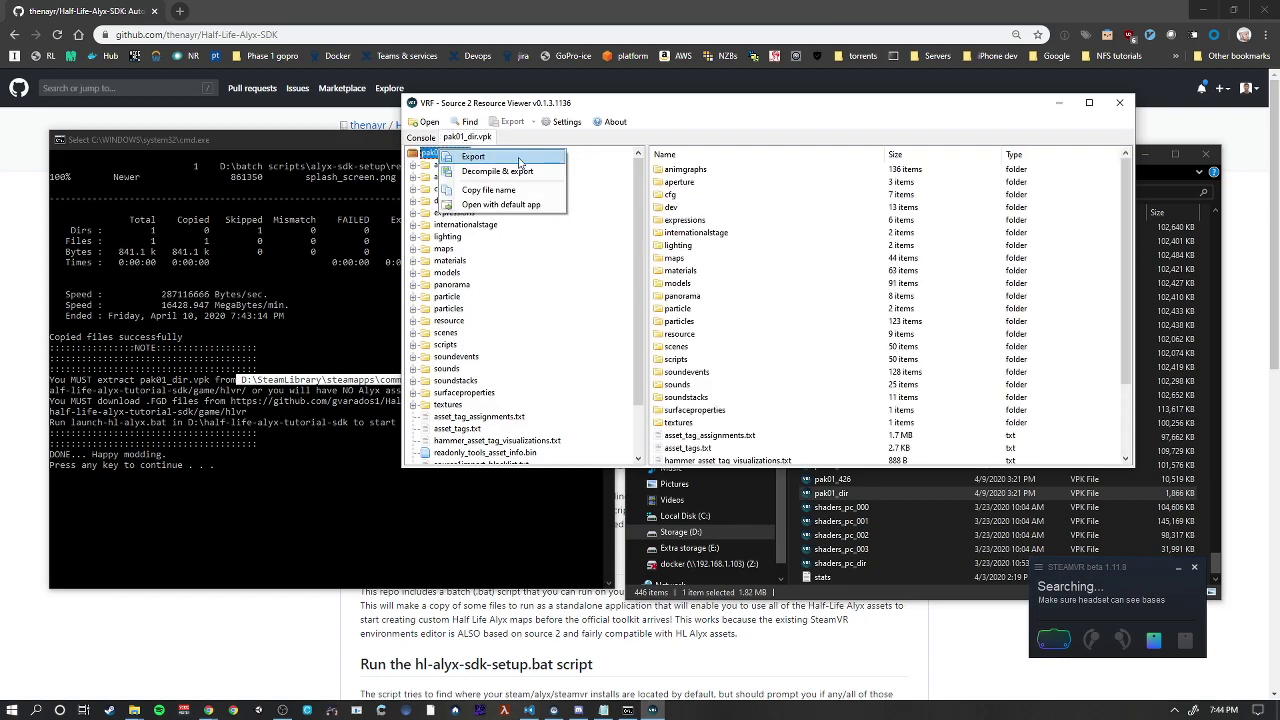
left_click(448, 164)
right_click(437, 153)
left_click(437, 153)
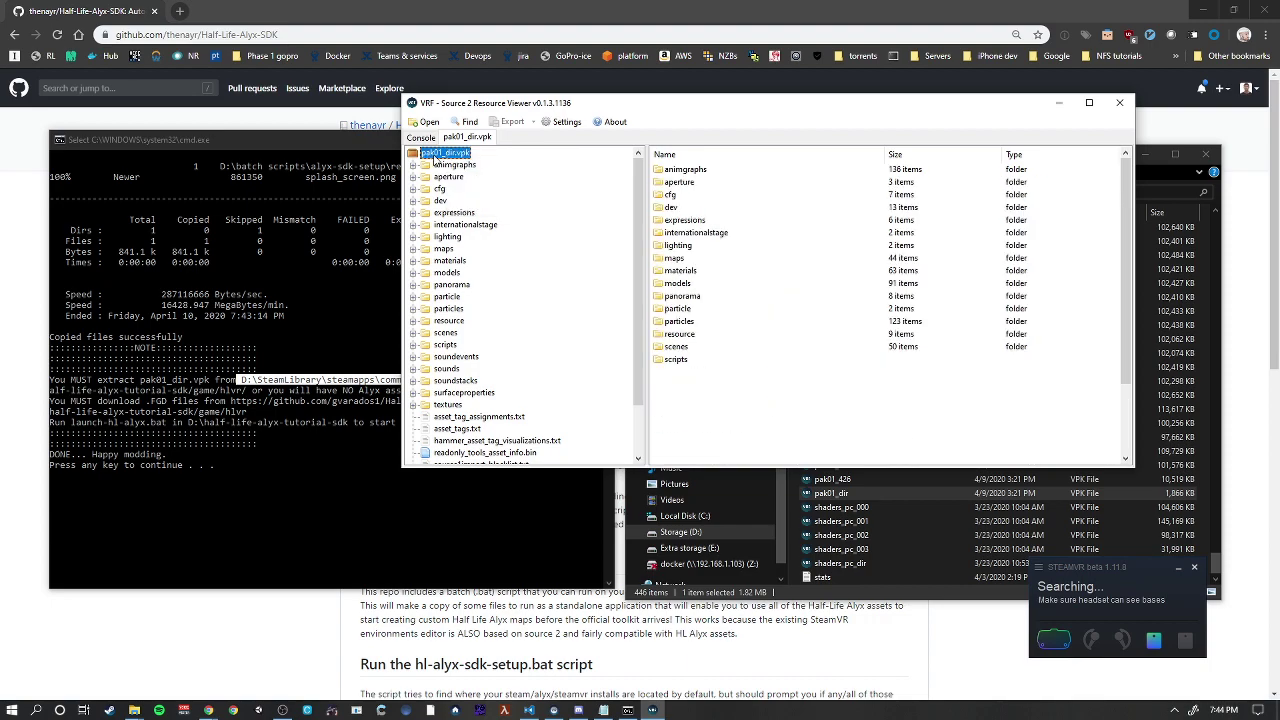
right_click(447, 160)
left_click(470, 165)
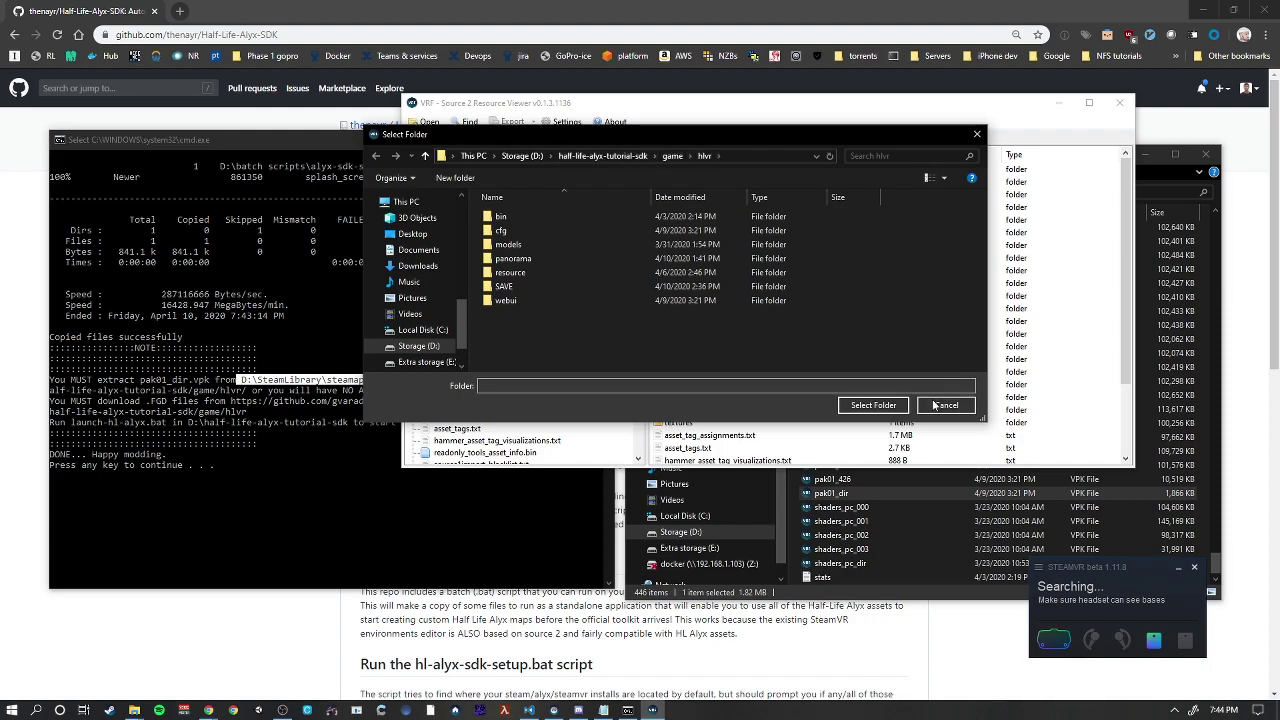
left_click(873, 405)
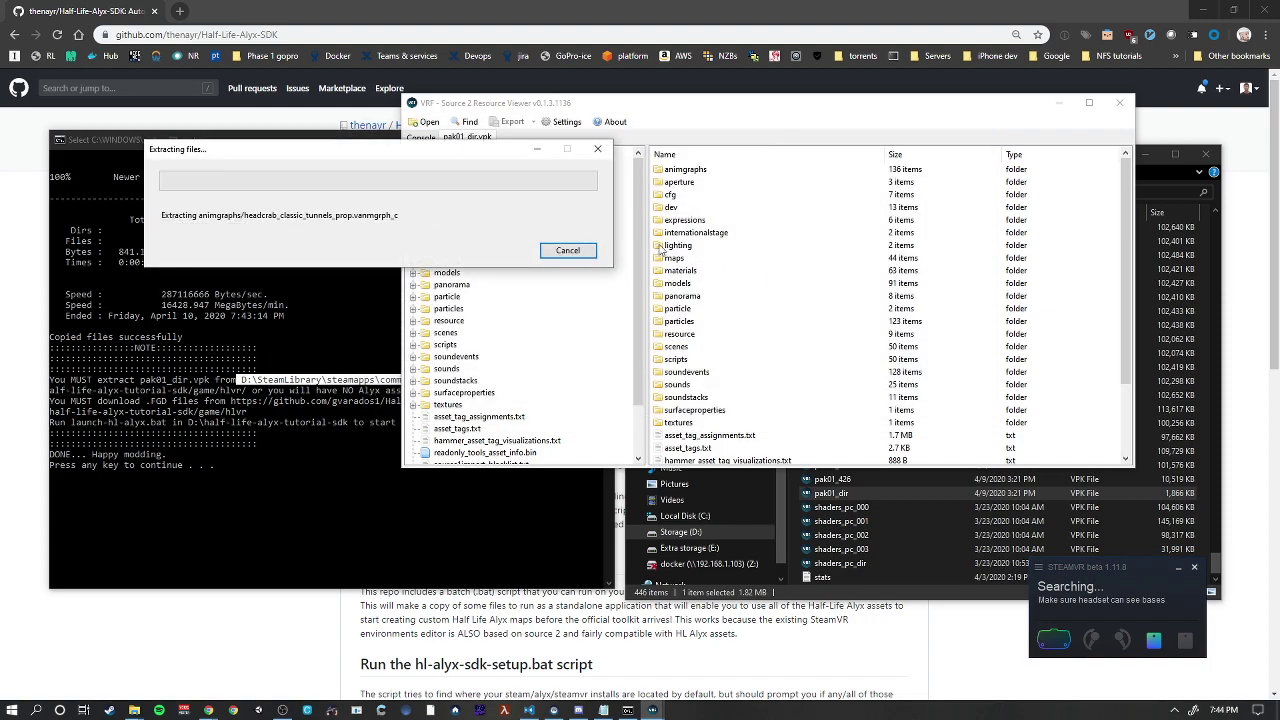
left_click(575, 252)
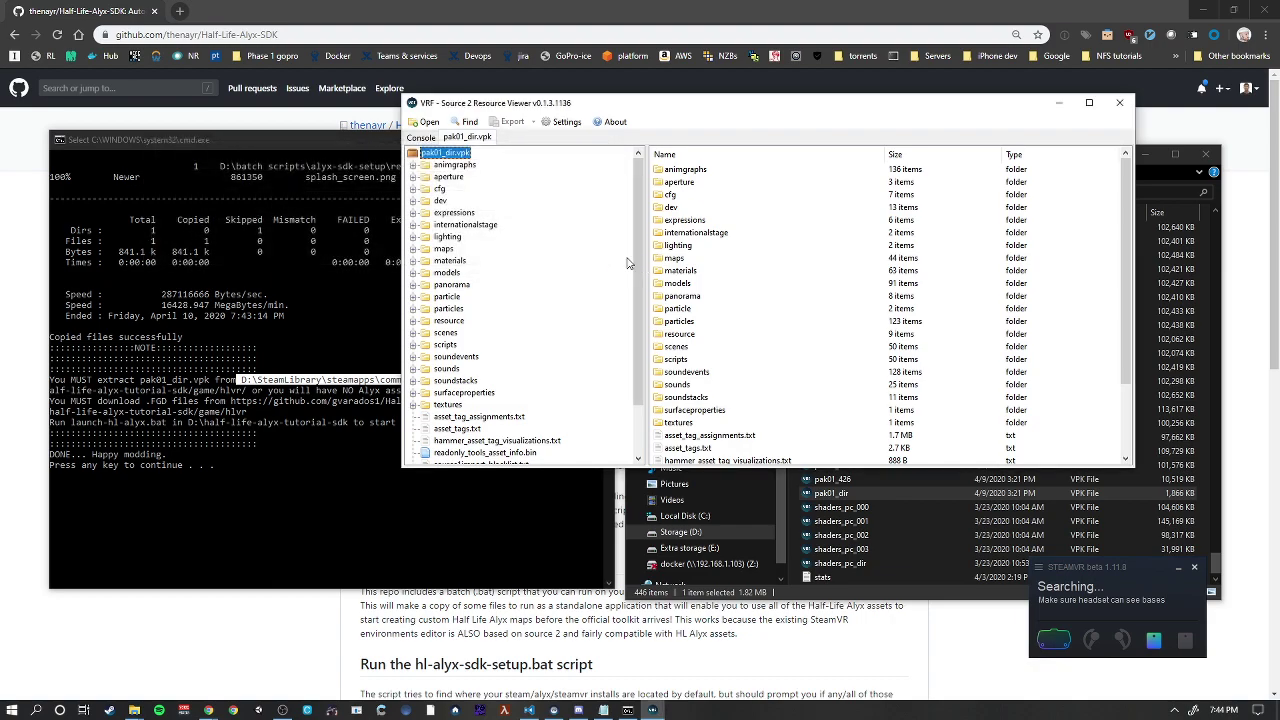
- Browse to half-life-alyx-tutorial-sdk\game\hlvr on Storage (D:) in File Explorer and close Source 2 Resource Viewer
left_click(913, 521)
scroll(918, 450, "up", 4)
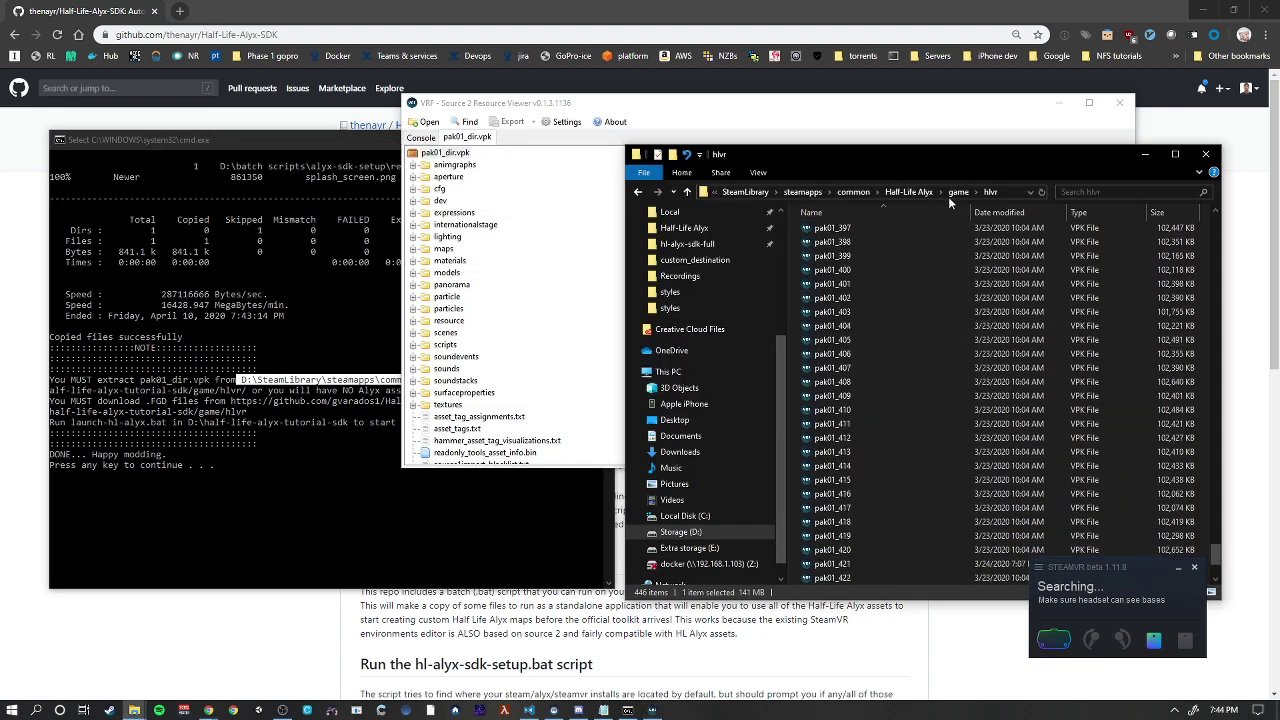
left_click(682, 532)
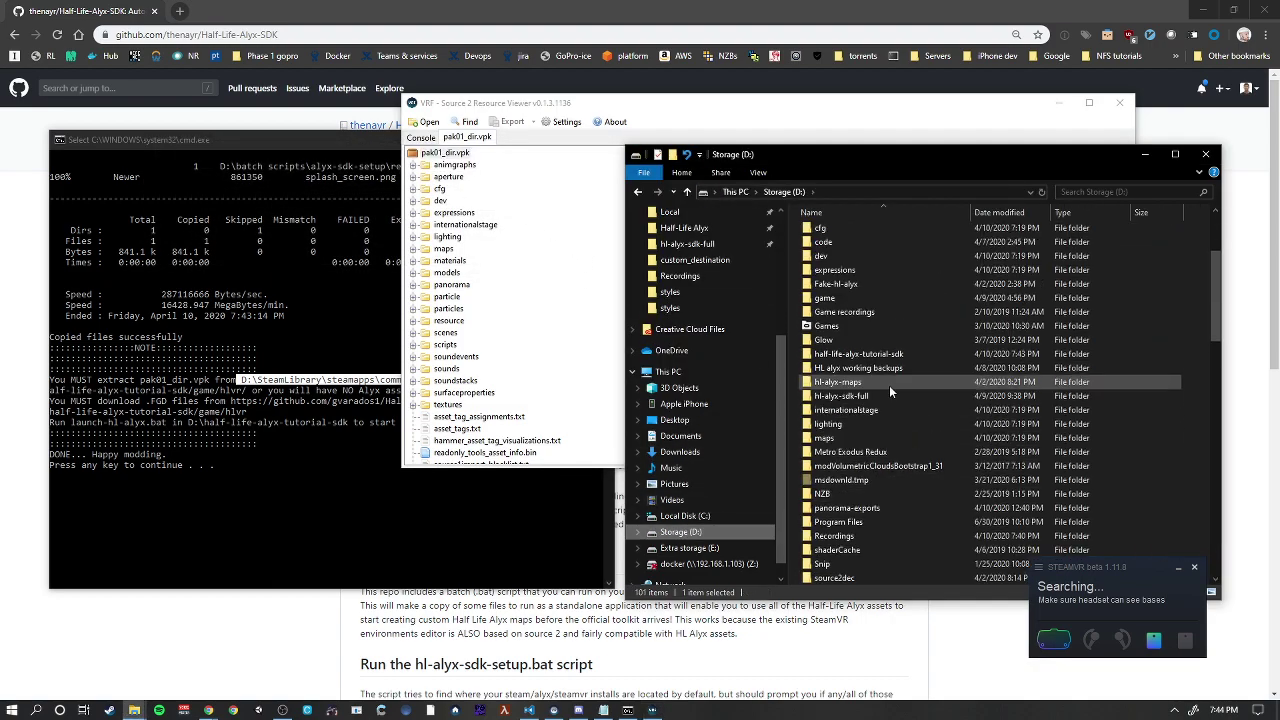
double_click(850, 397)
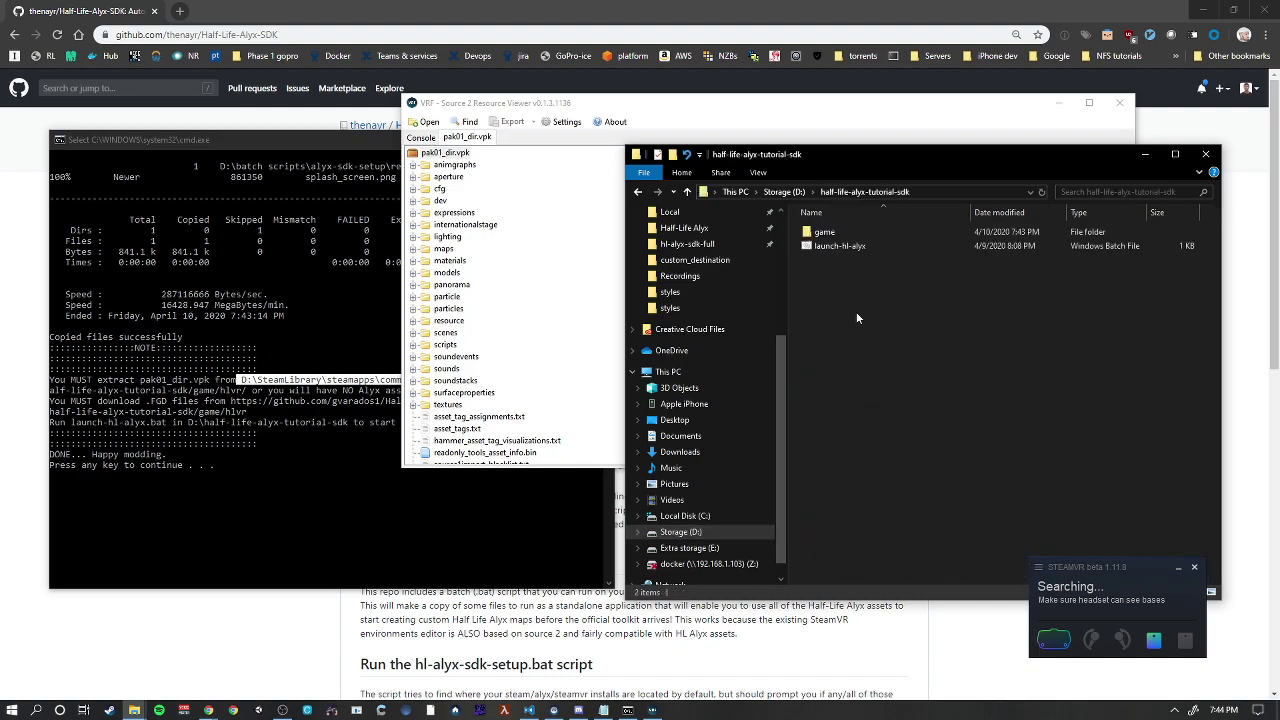
double_click(840, 233)
double_click(832, 258)
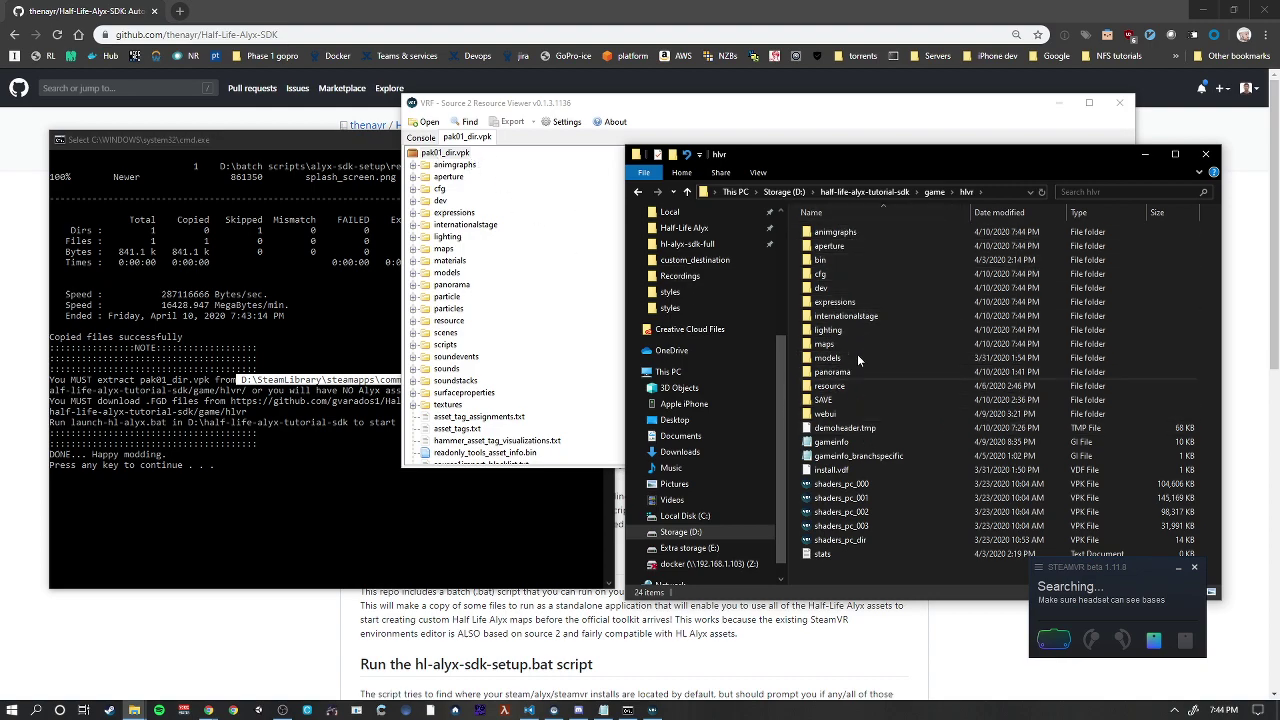
left_click(553, 298)
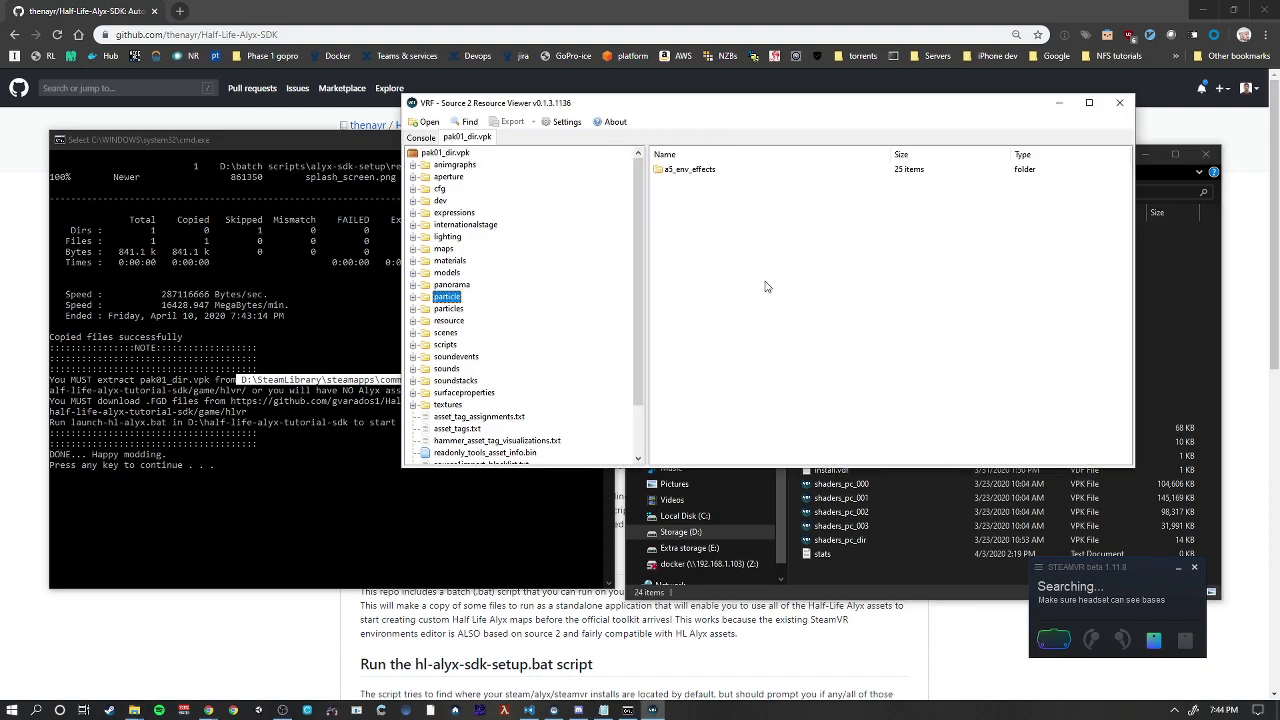
left_click(1119, 103)
- Copy the Half-Life-Alyx-FGD repository URL from the console note and load it in the browser
left_click(446, 429)
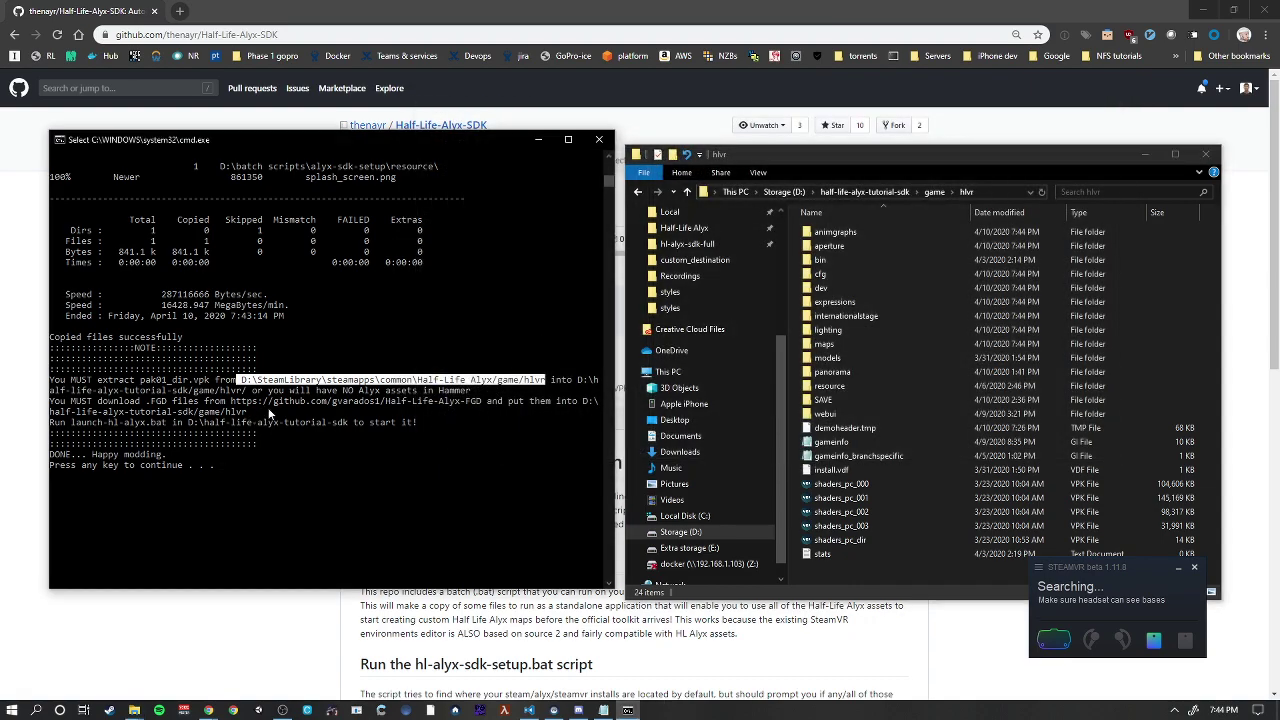
left_click_drag(147, 401, 171, 401)
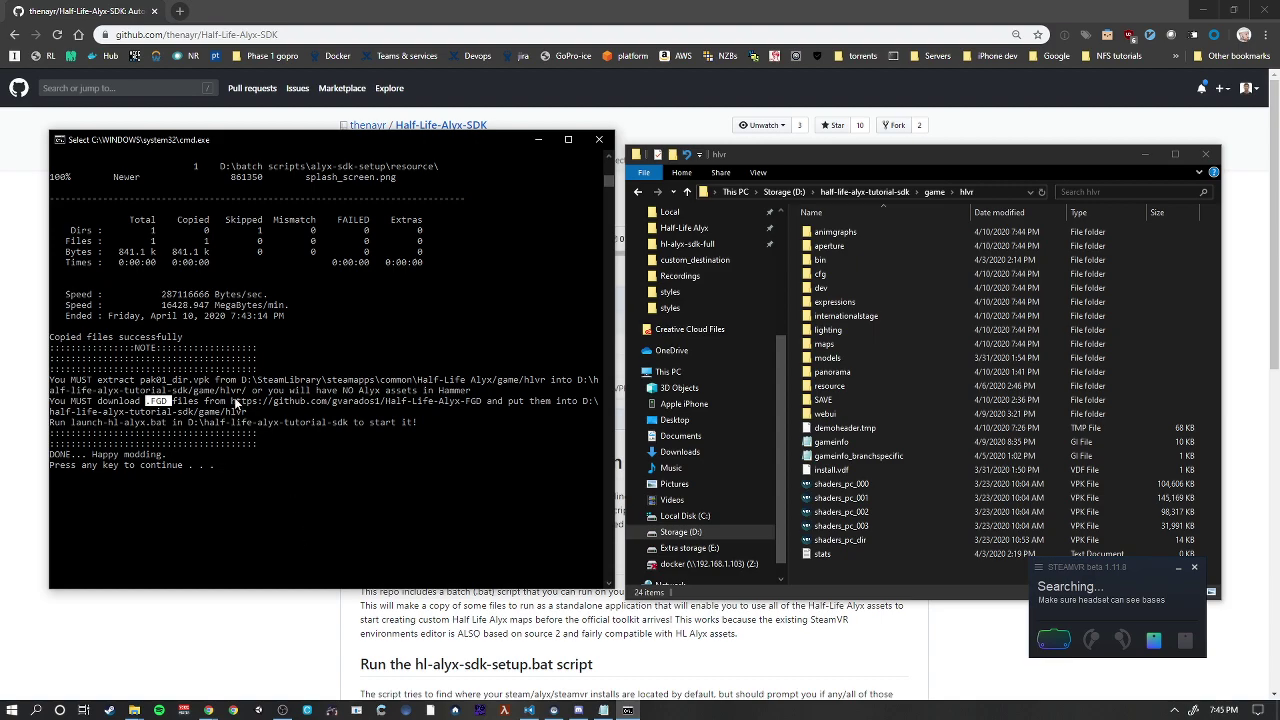
left_click_drag(233, 403, 465, 405)
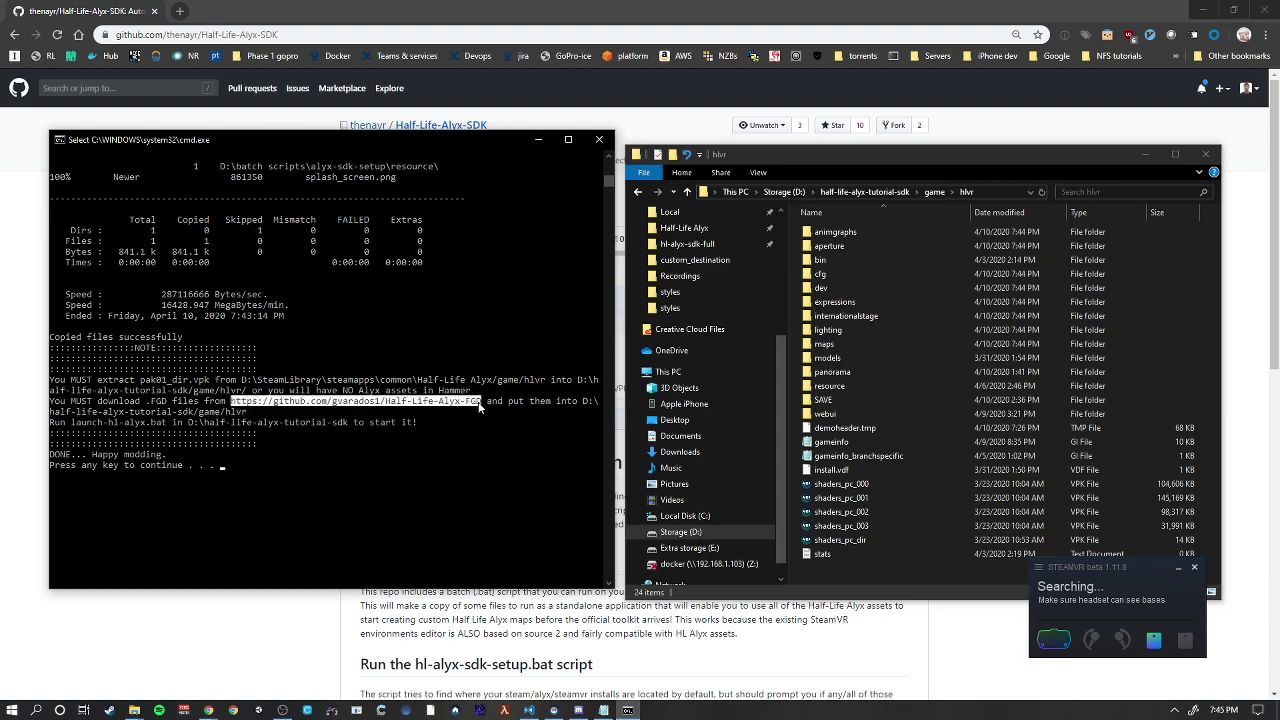
right_click(482, 406)
left_click(500, 640)
key("ctrl+l")
key("ctrl+v")
key("Return")
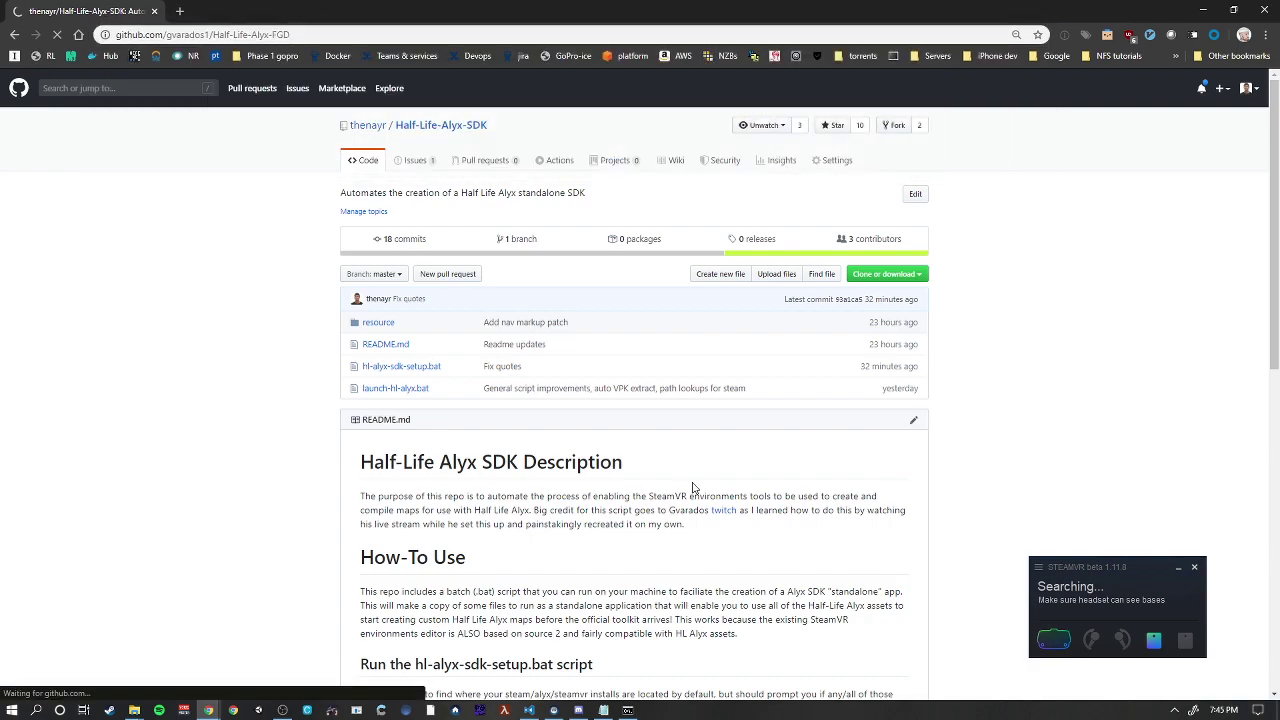
- Download the Half-Life-Alyx-FGD repository as a ZIP, open its Half-Life-Alyx-FGD-master folder in WinRAR and dismiss the license reminder
left_click(884, 262)
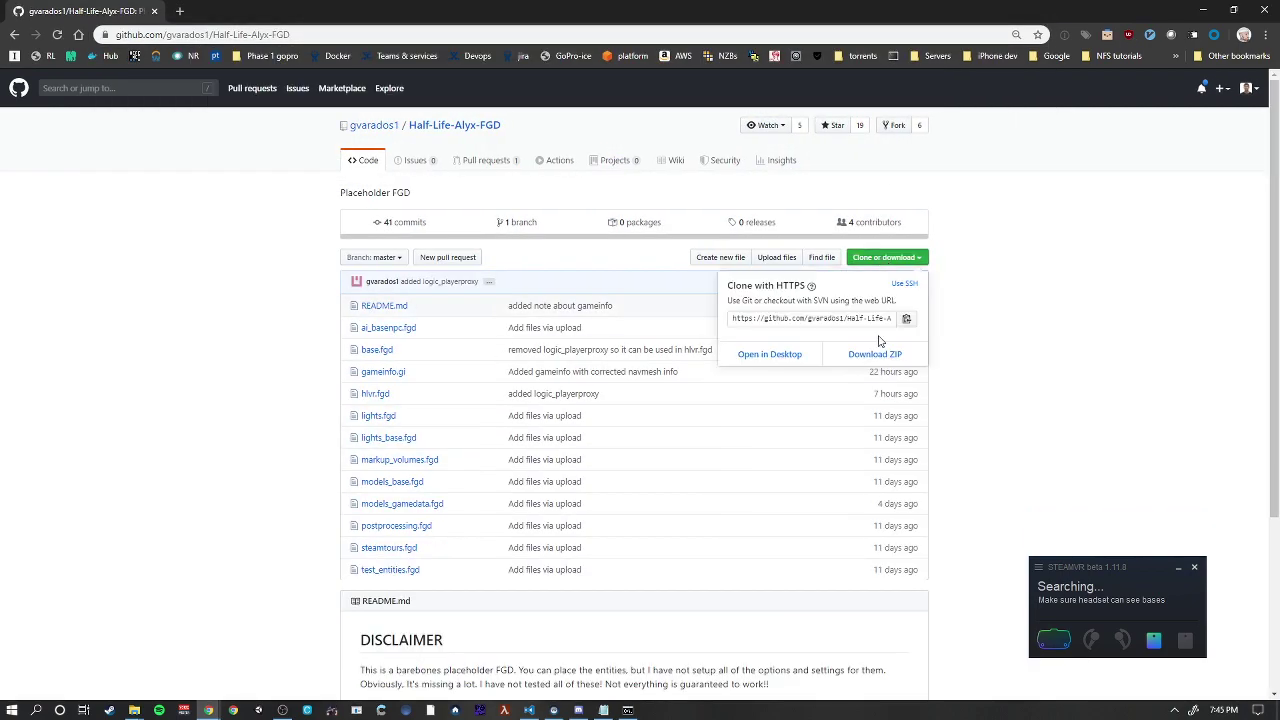
left_click(900, 352)
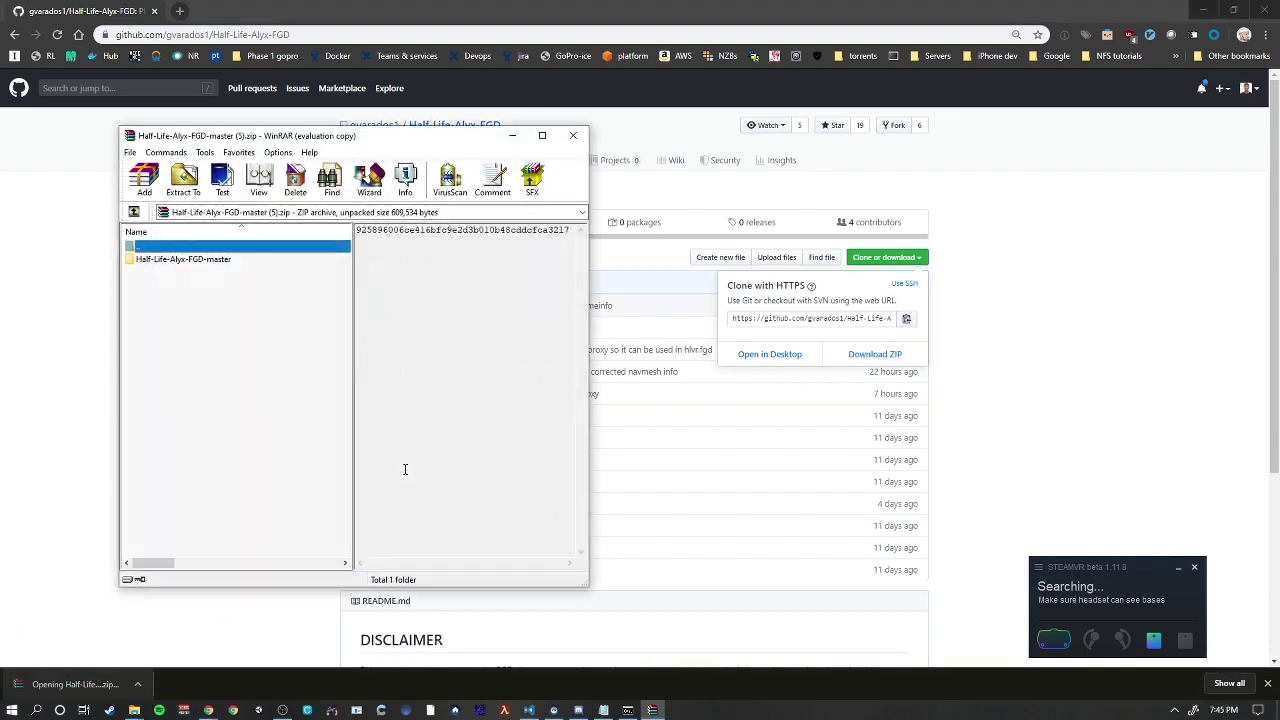
double_click(184, 260)
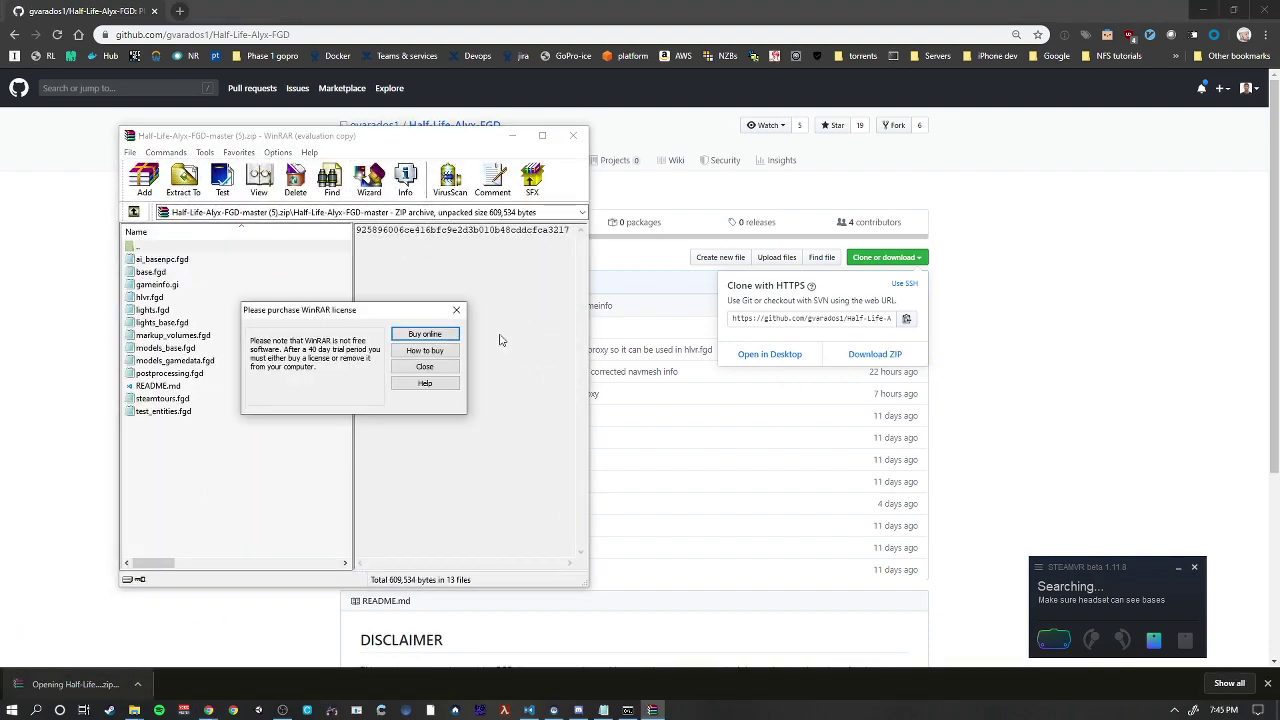
left_click(424, 366)
- Select every file in the archive except README.md and bring up the game\hlvr folder window in File Explorer
left_click_drag(232, 482, 176, 256)
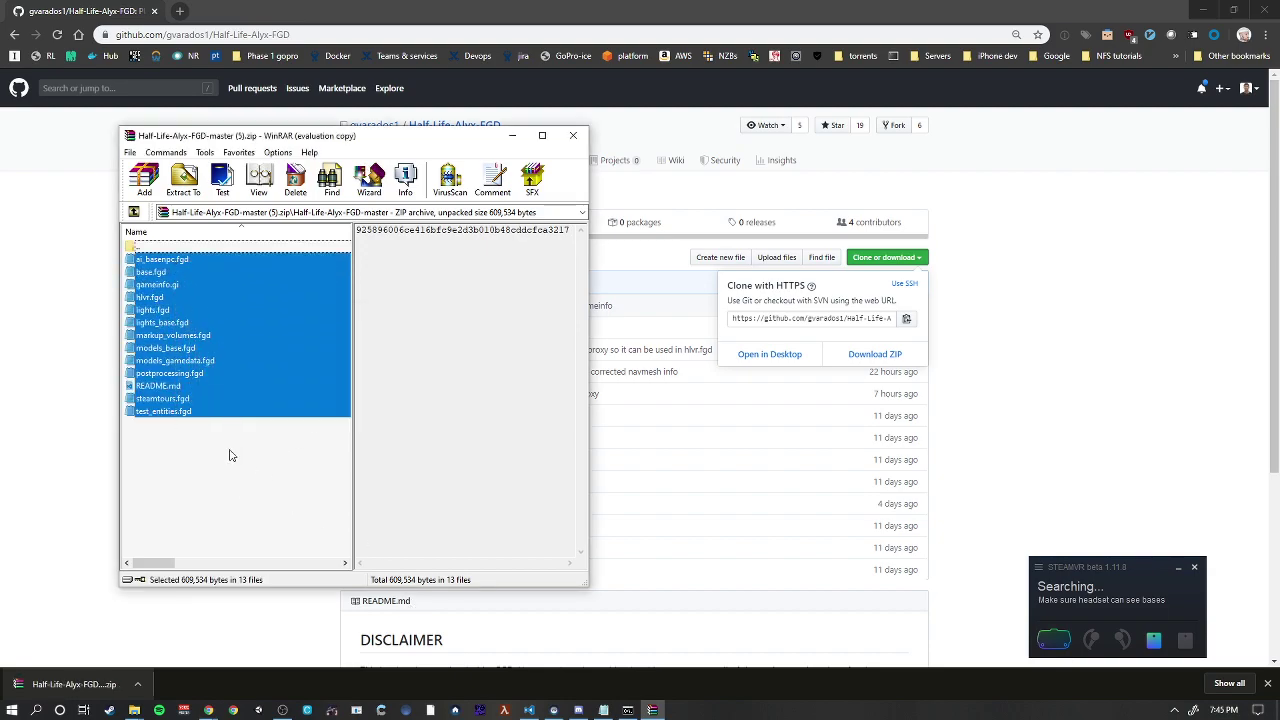
left_click(160, 387, "ctrl")
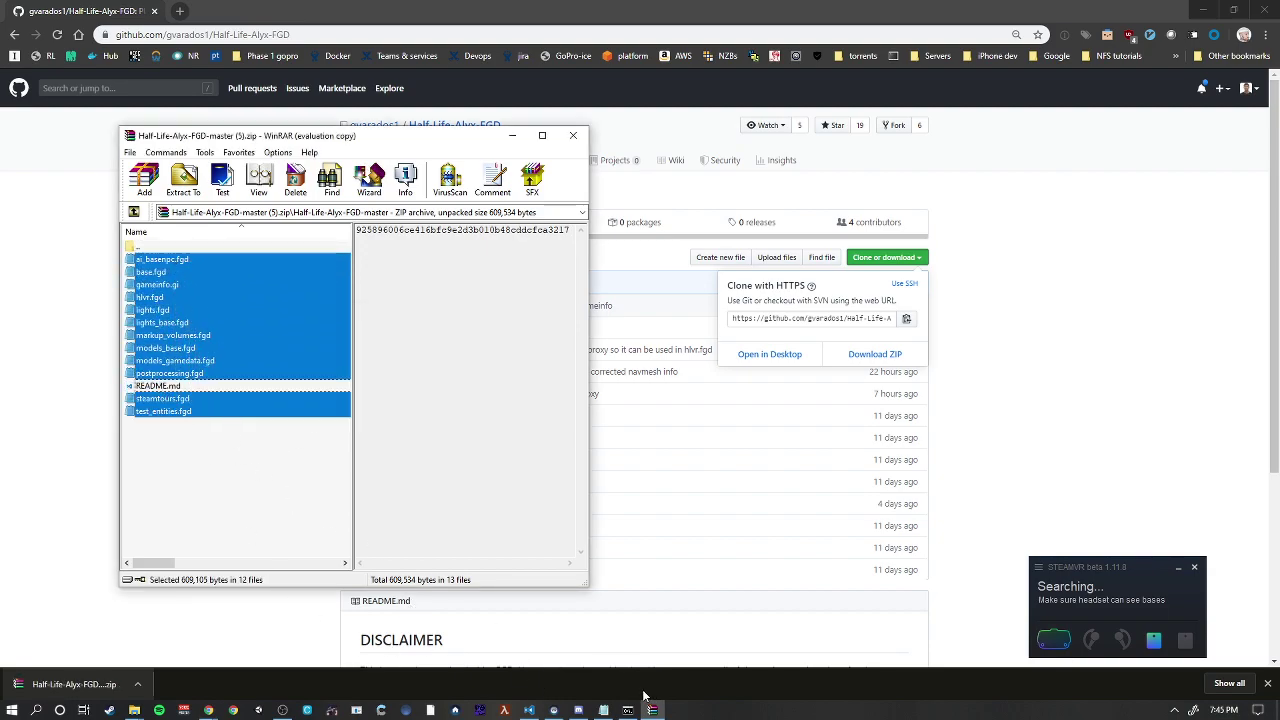
left_click(134, 710)
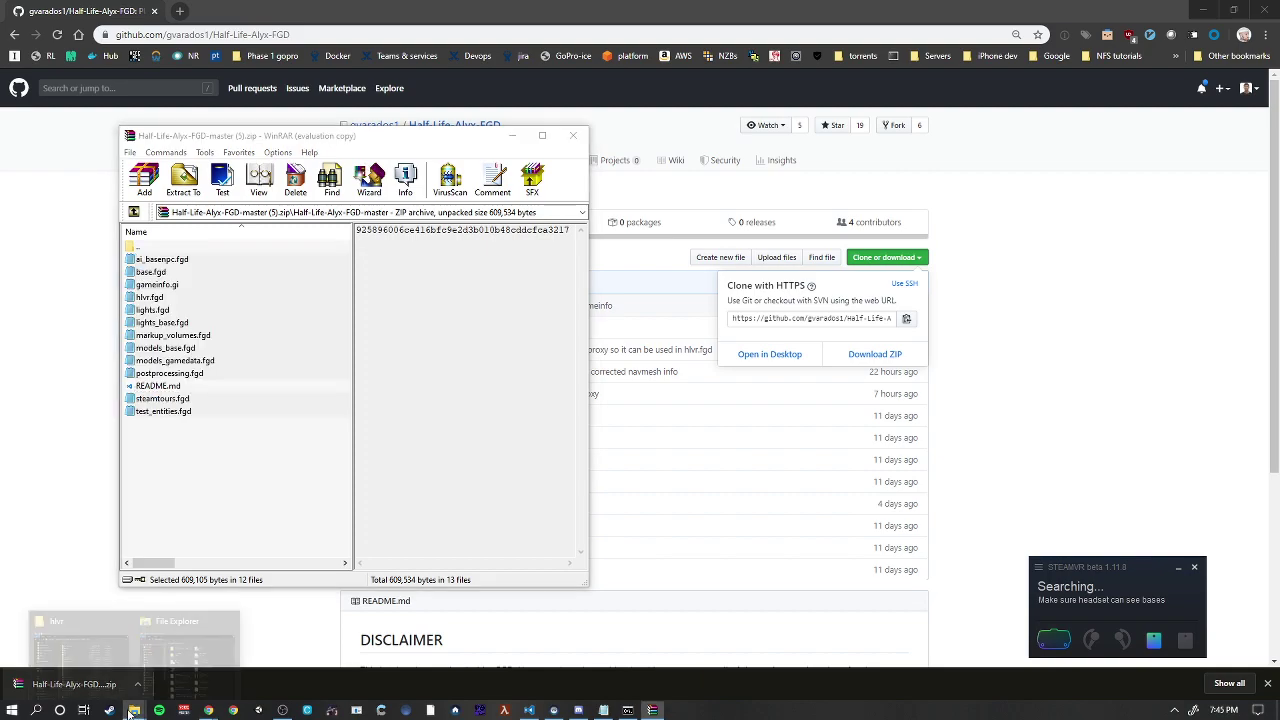
left_click(173, 660)
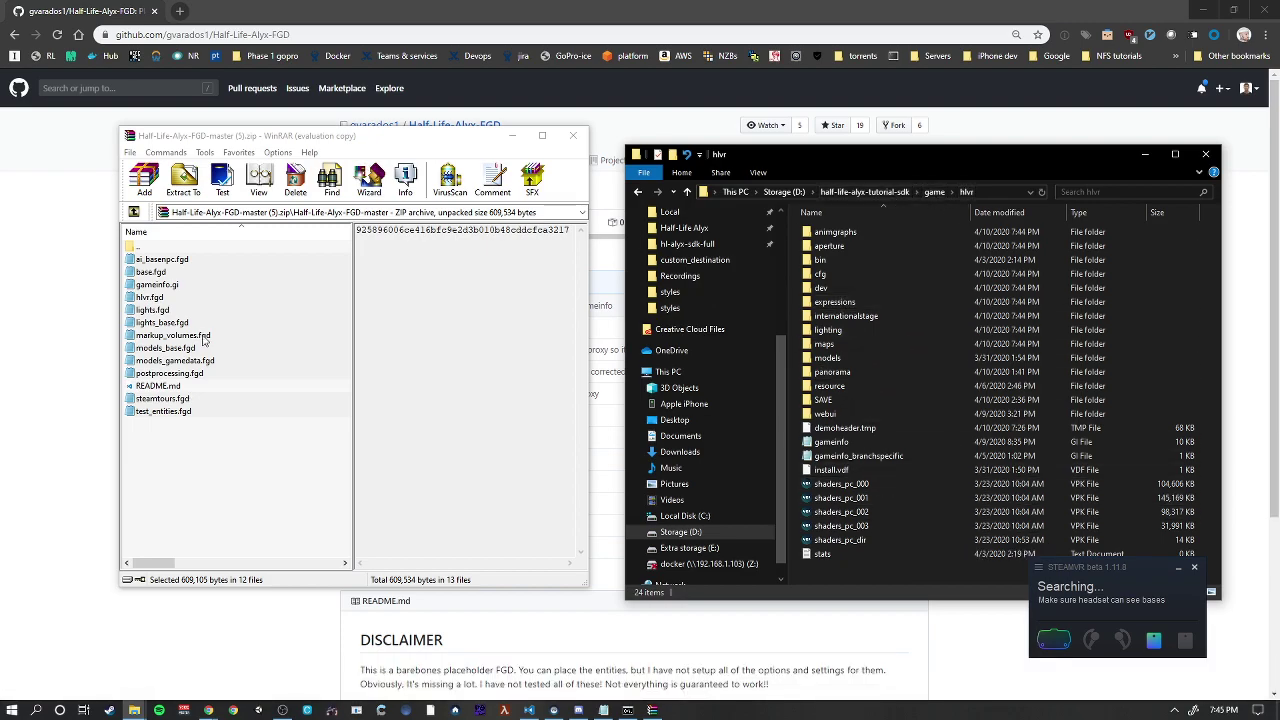
- Reselect all archive files except README.md, move them into game\hlvr, replacing the existing gameinfo.gi, and close WinRAR
left_click(152, 418)
left_click(180, 405)
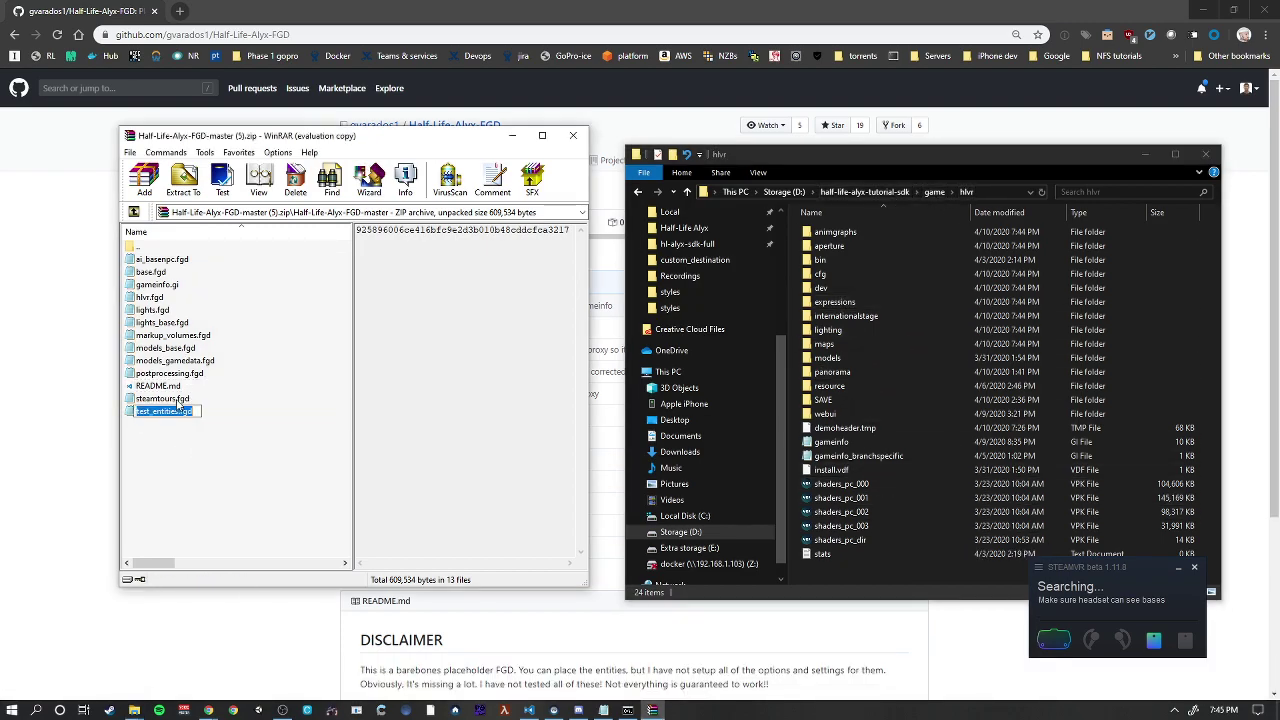
left_click(175, 400, "shift")
left_click(166, 375)
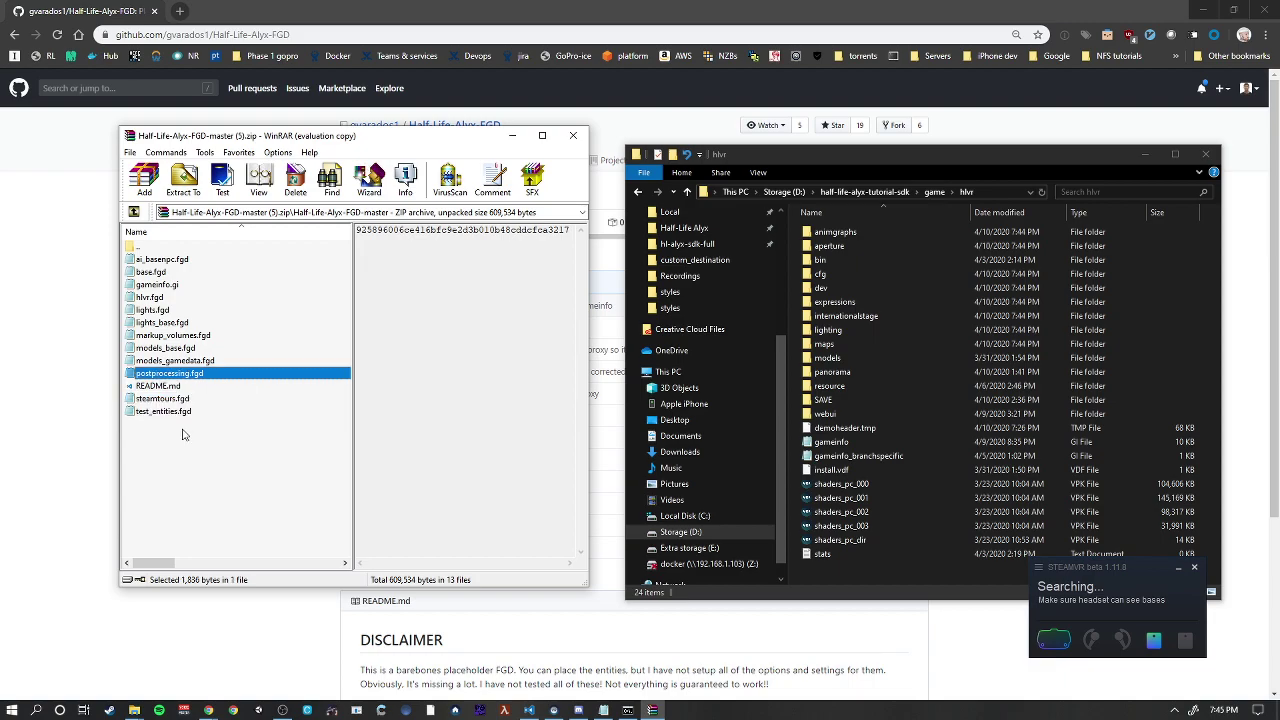
left_click_drag(188, 421, 189, 259)
left_click(160, 386, "ctrl")
left_click_drag(968, 385, 1000, 497)
left_click(712, 250)
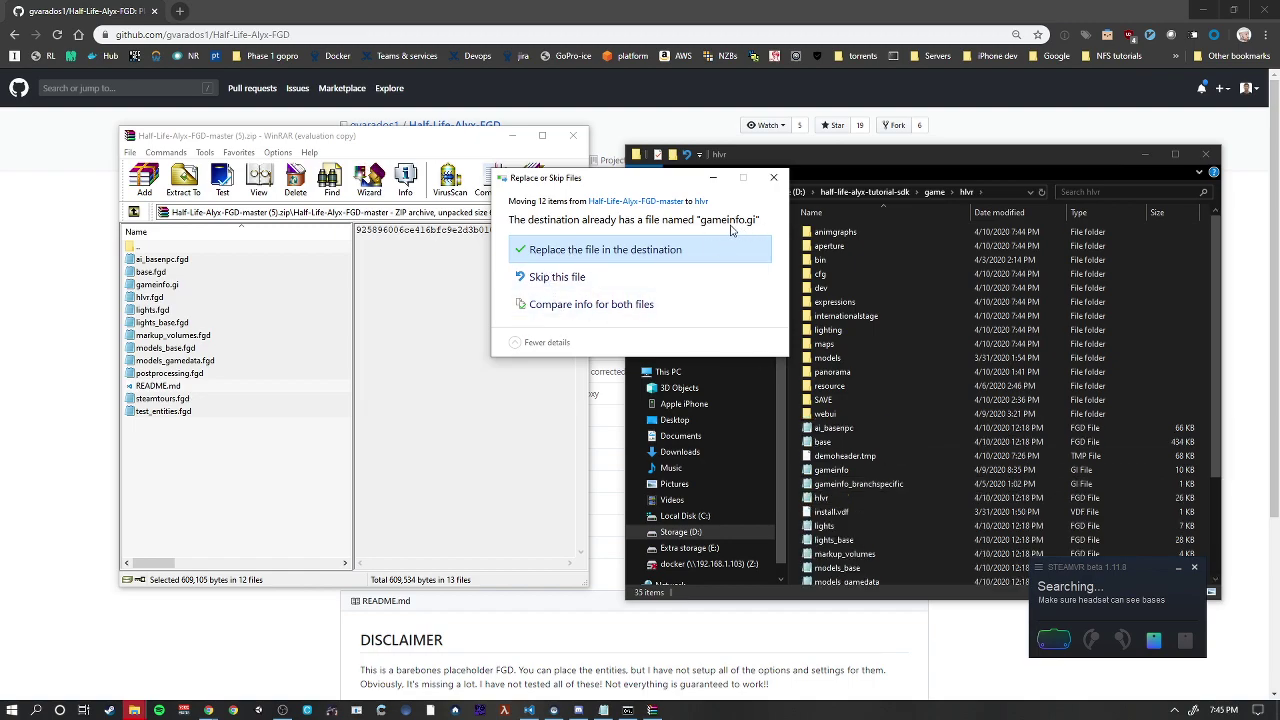
left_click(655, 250)
left_click(573, 137)
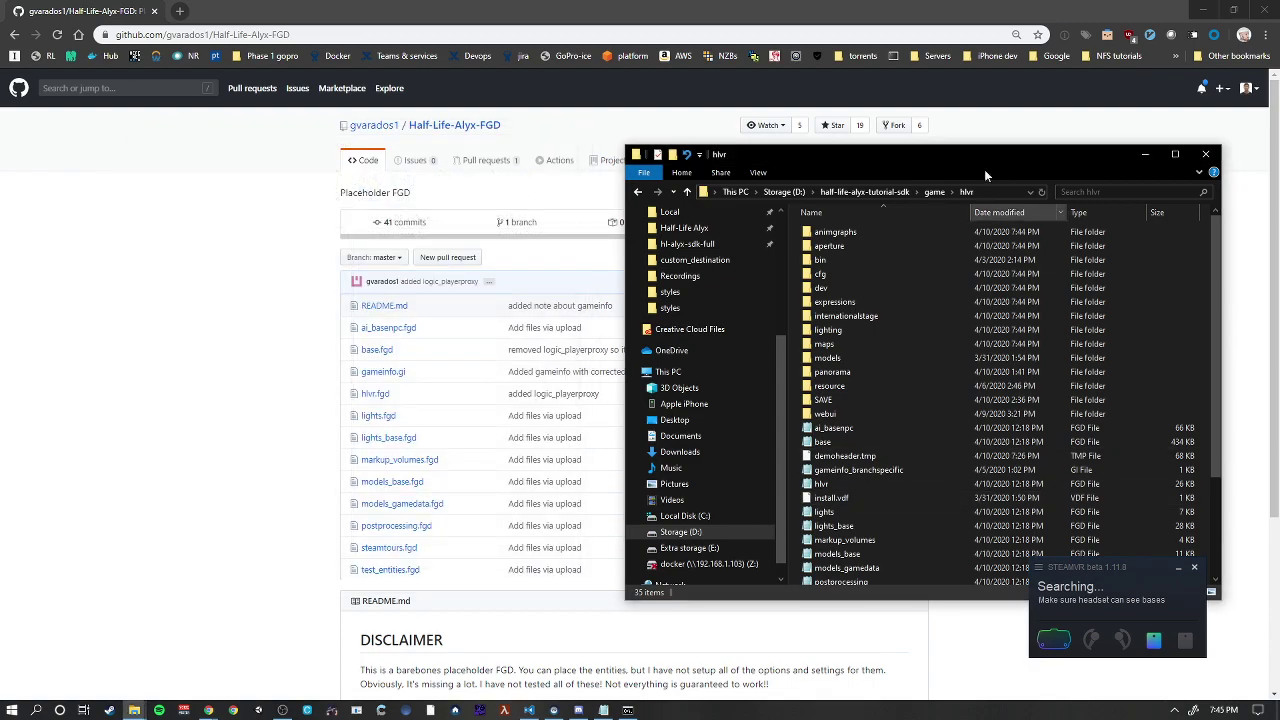
- Minimize the browser, go up to the half-life-alyx-tutorial-sdk folder in File Explorer and move its window beside the console note
left_click_drag(979, 152, 897, 121)
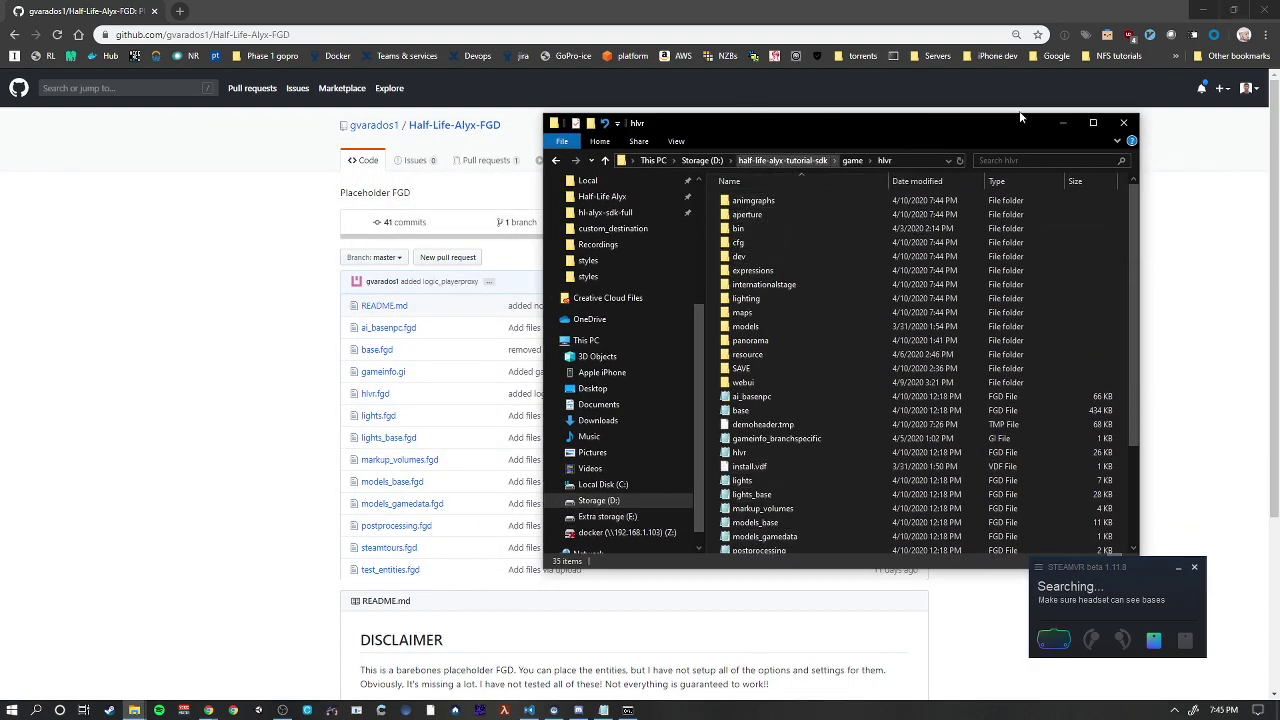
left_click(1202, 10)
left_click(778, 161)
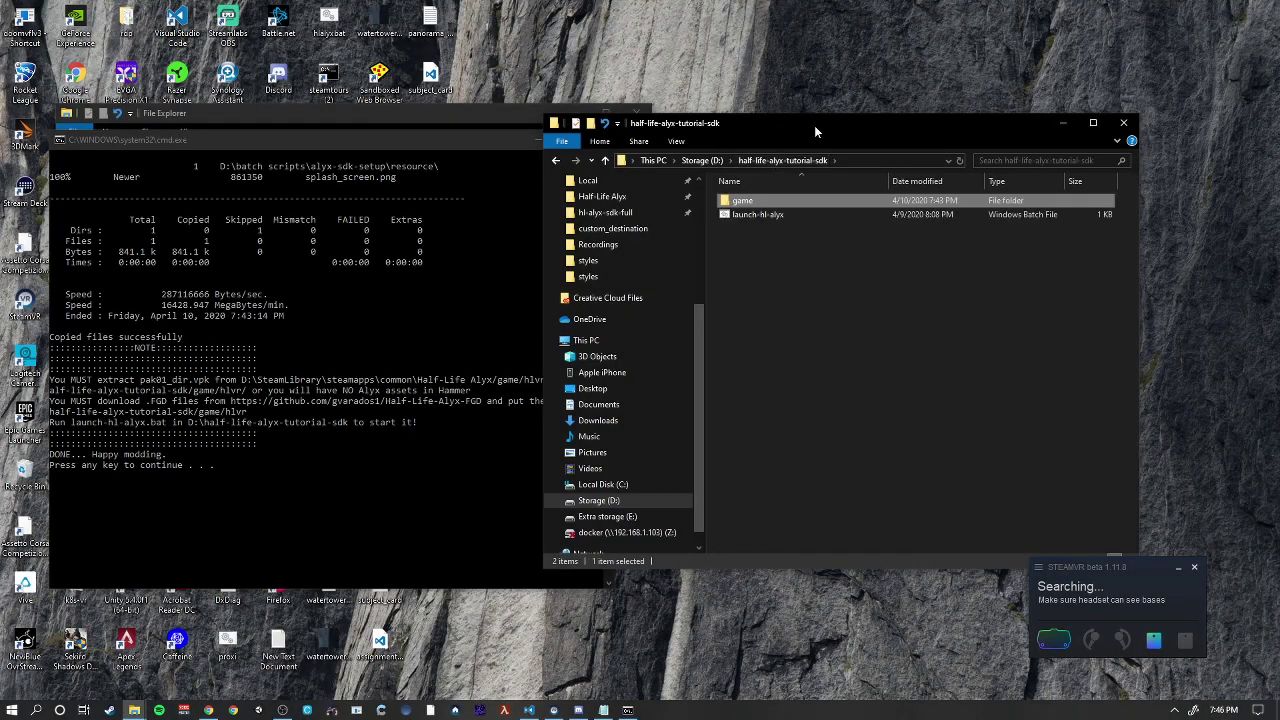
left_click_drag(814, 125, 736, 145)
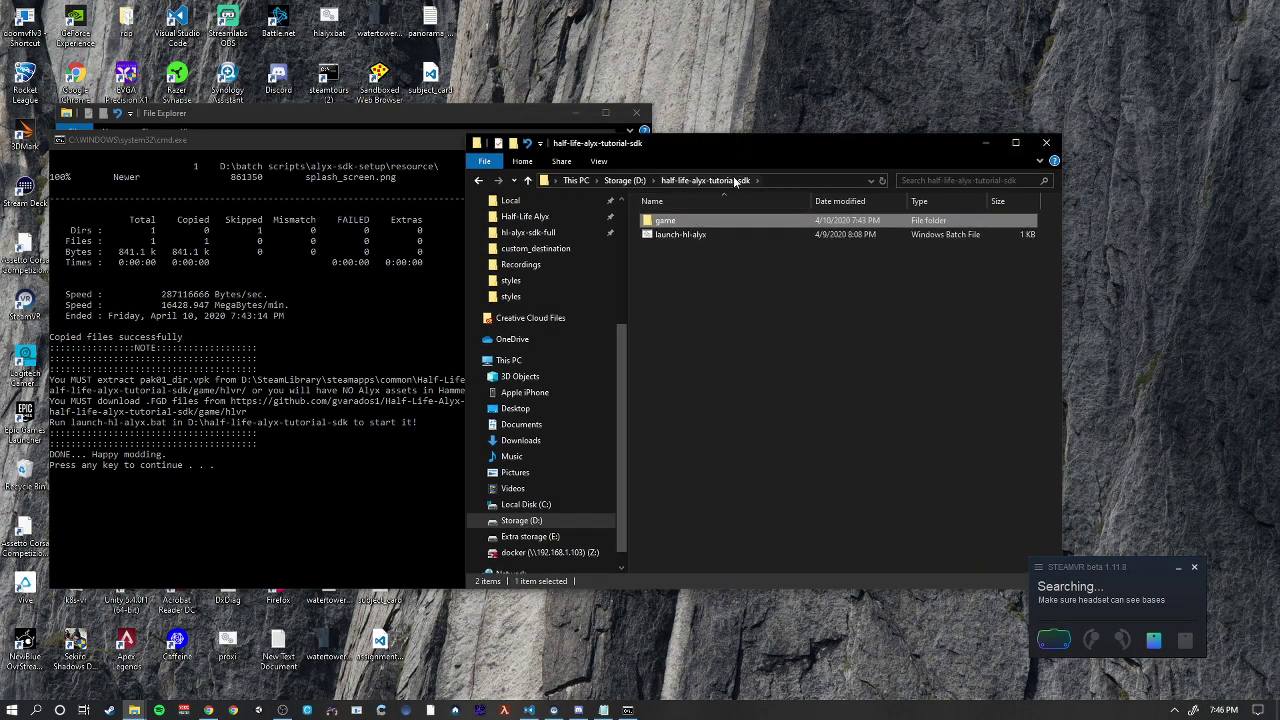
- Highlight the launch-hl-alyx.bat instruction in the console note and run that batch file from the half-life-alyx-tutorial-sdk folder
left_click(326, 425)
left_click_drag(58, 424, 352, 427)
left_click(800, 328)
double_click(720, 234)
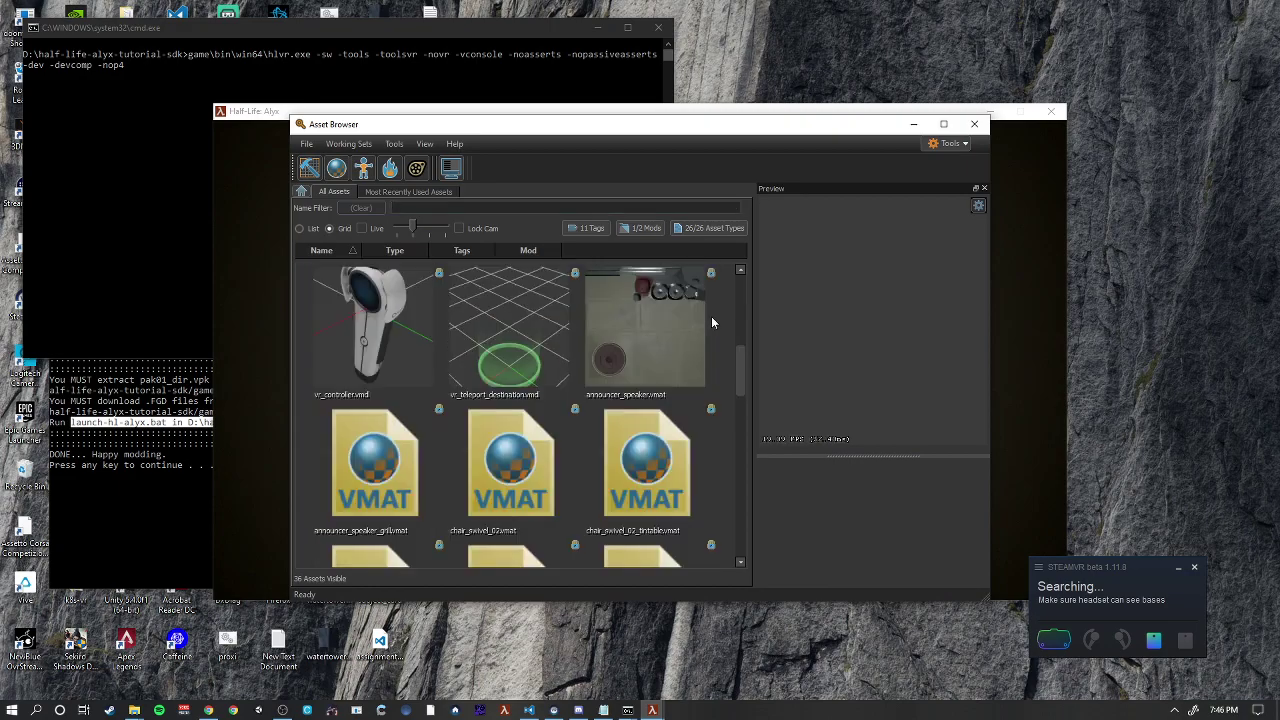
- Look through the full asset list in the Asset Browser and check its mods filter
left_click_drag(695, 130, 611, 123)
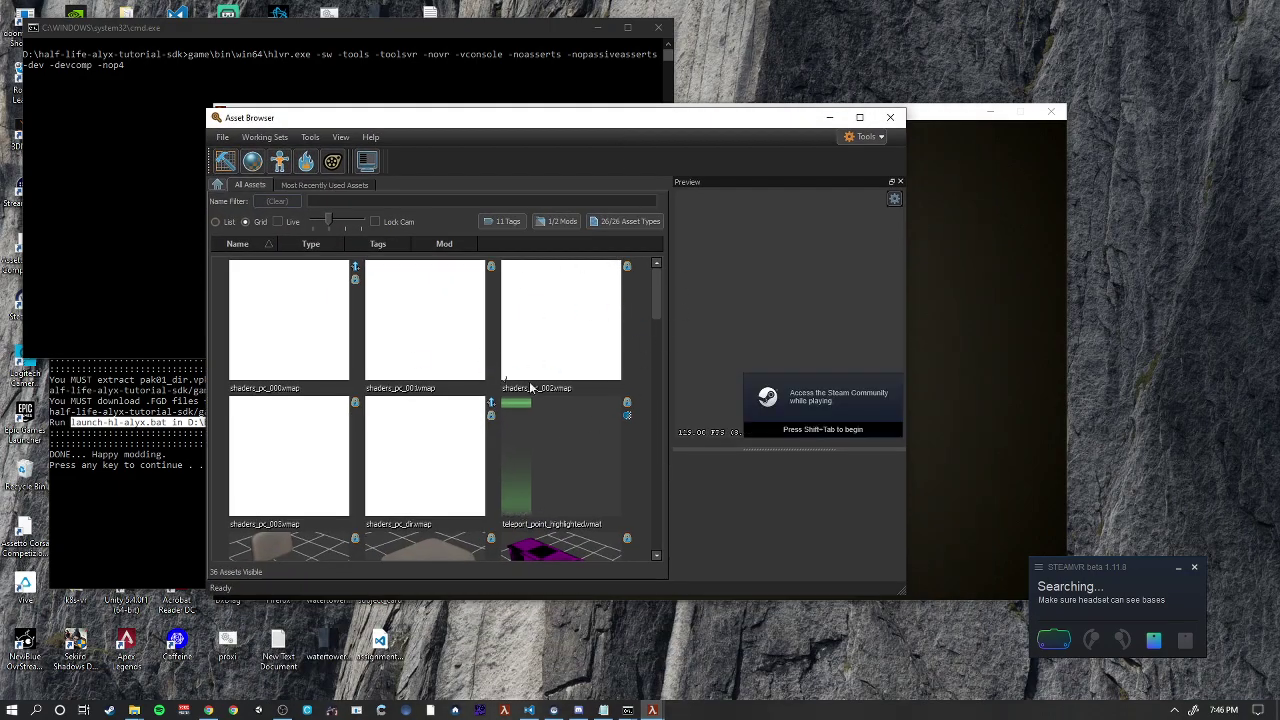
mouse_move(453, 120)
left_mouse_down()
mouse_move(471, 134)
mouse_move(432, 118)
left_mouse_up()
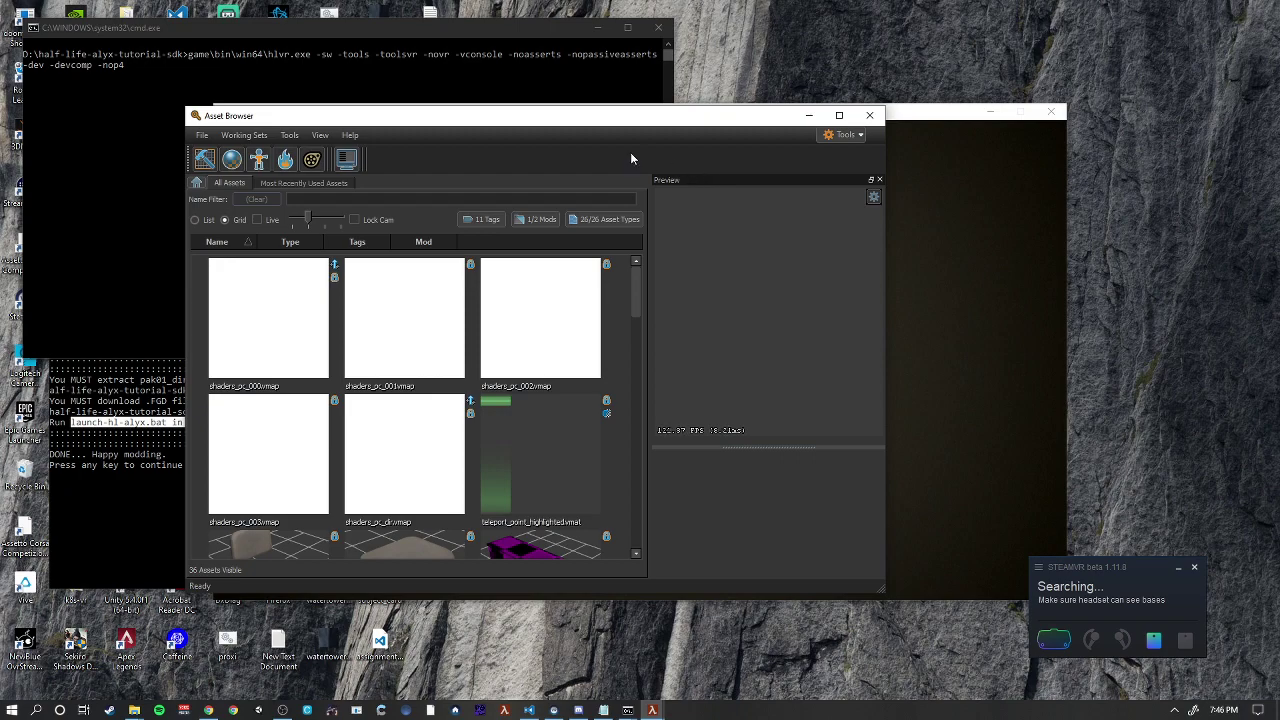
scroll(636, 290, "down", 5)
scroll(636, 480, "down", 5)
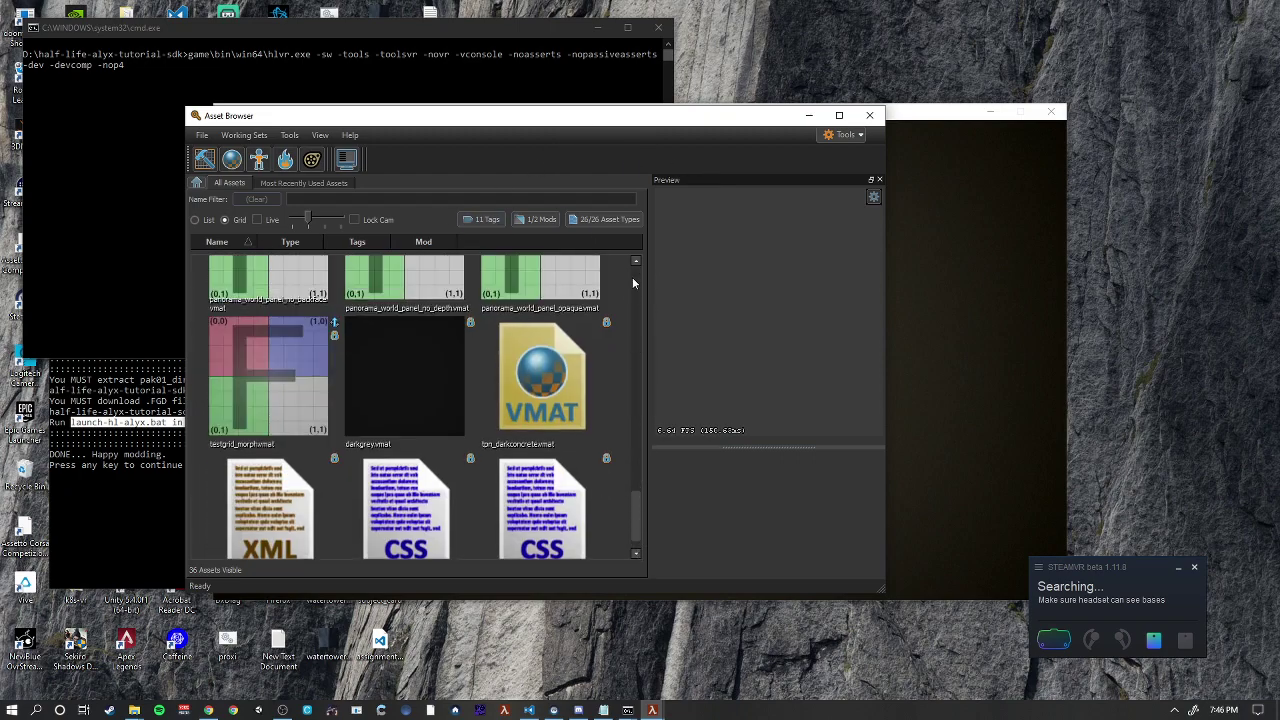
scroll(640, 316, "up", 10)
scroll(534, 391, "up", 3)
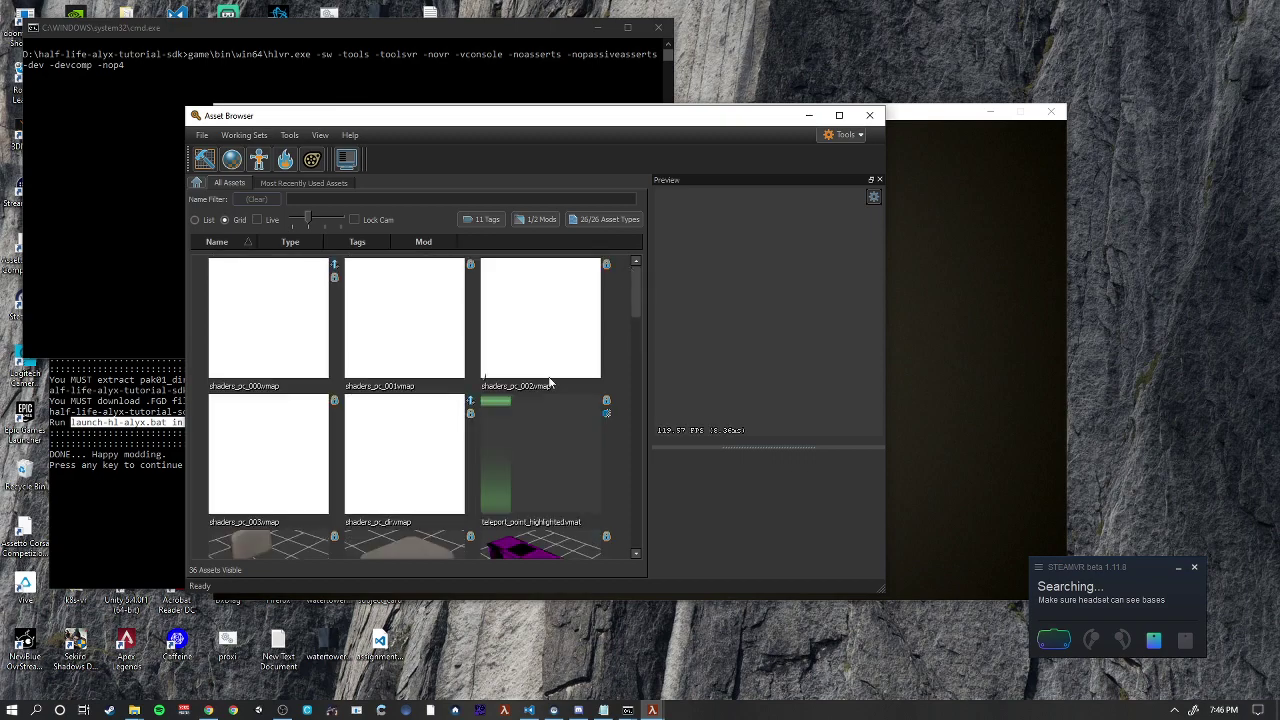
scroll(477, 420, "down", 4)
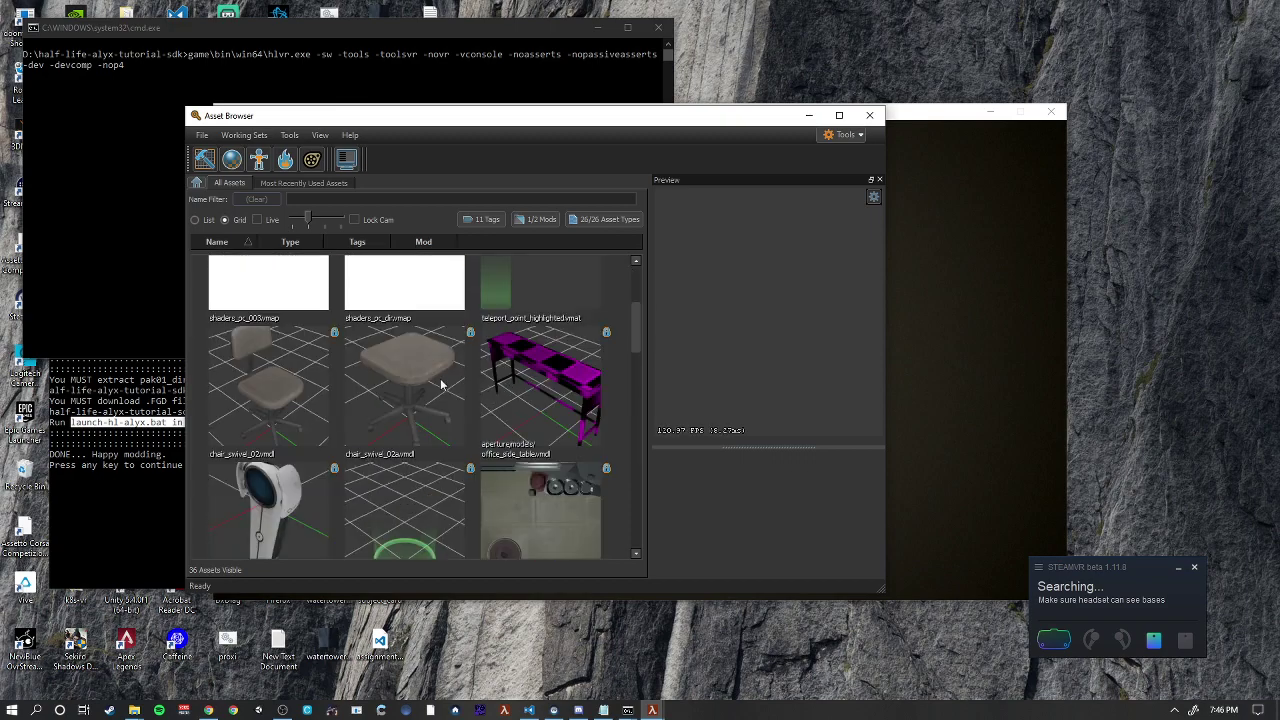
left_click_drag(636, 328, 610, 494)
scroll(350, 362, "up", 10)
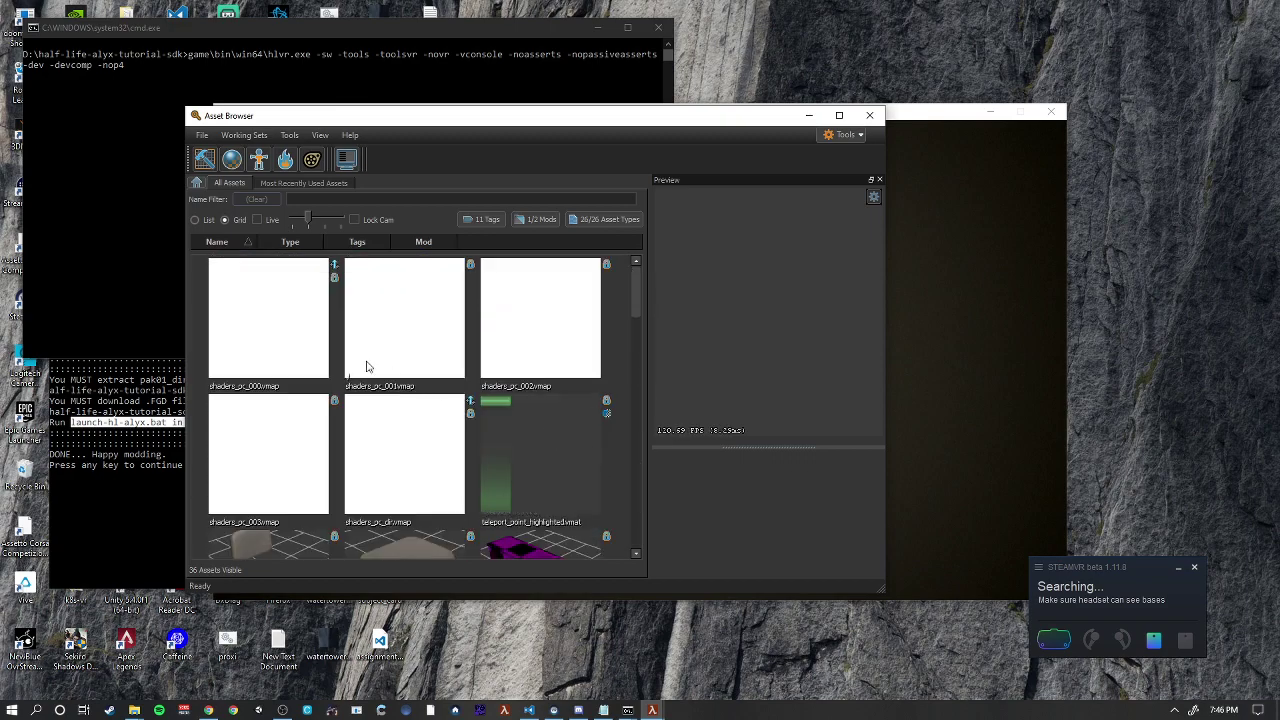
scroll(406, 440, "down", 5)
scroll(604, 341, "up", 5)
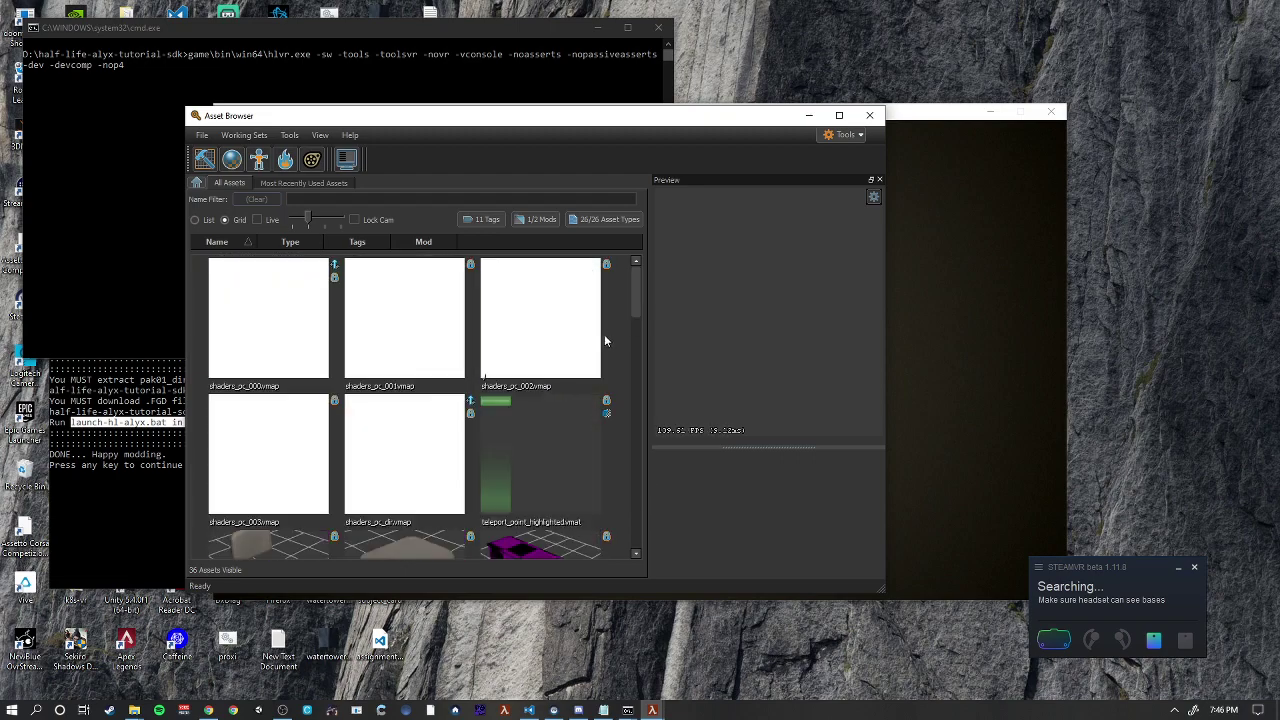
left_click(535, 219)
left_click(535, 219)
left_click_drag(449, 125, 442, 122)
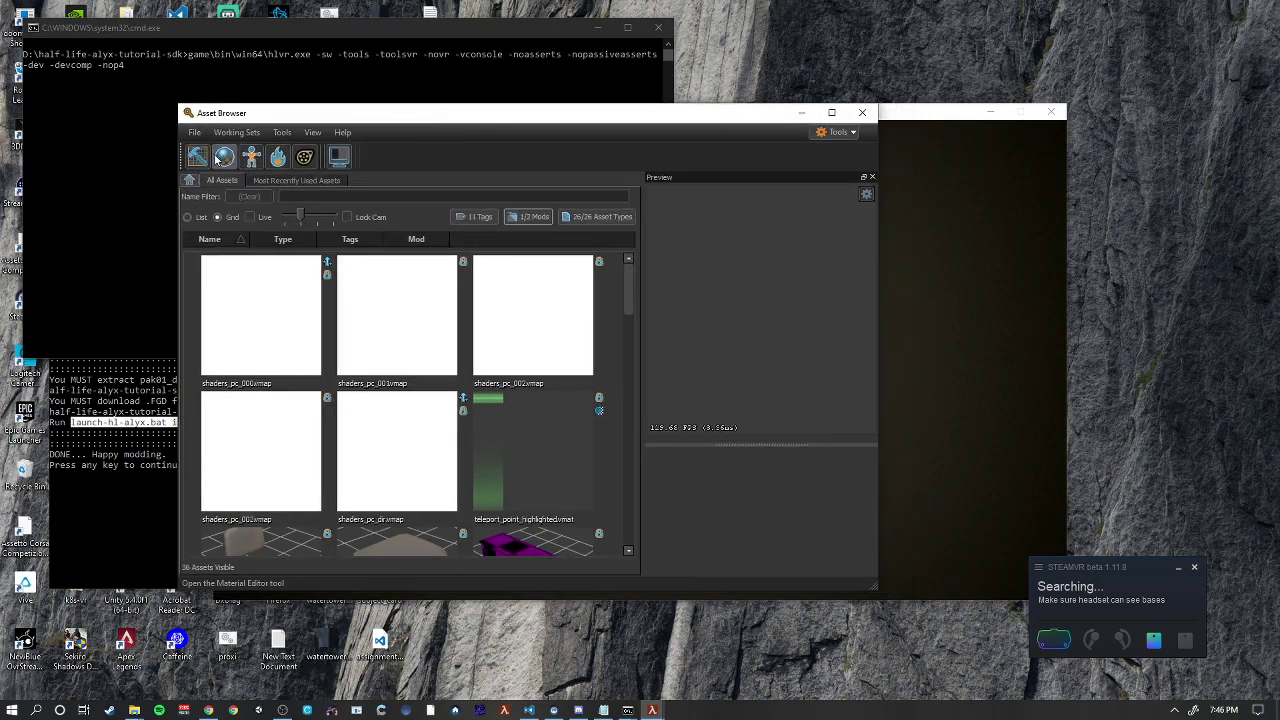
- Open the Hammer editor from the Asset Browser and create a new map
left_click(197, 157)
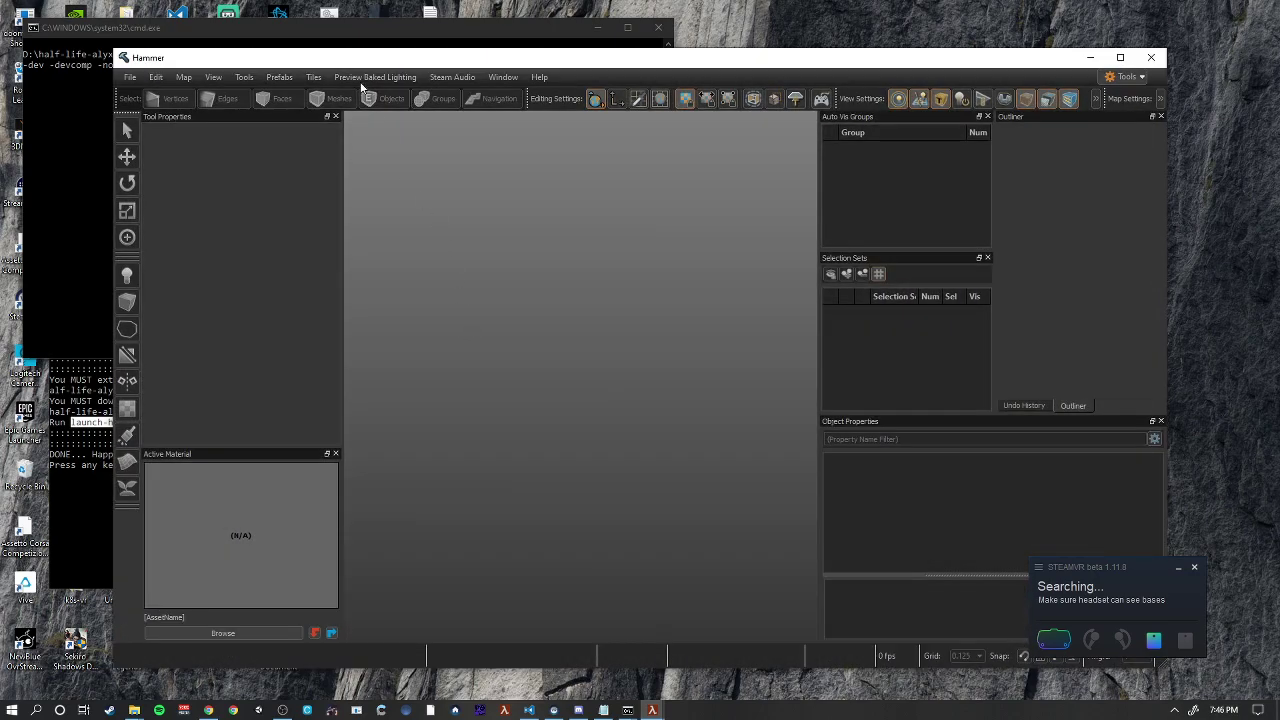
left_click_drag(288, 67, 254, 62)
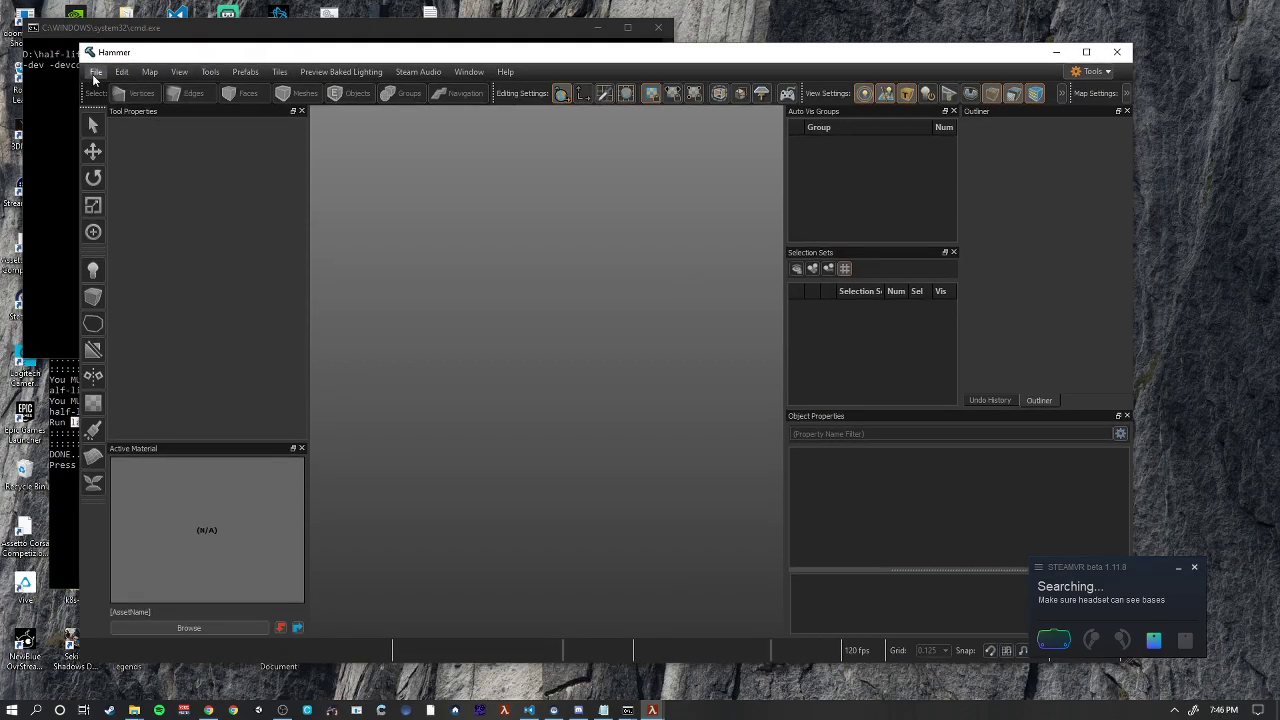
left_click(96, 71)
left_click(120, 86)
- Create a flat floor block about 2048 wide, 1792 long and 64 high in the 3D viewport
scroll(582, 326, "down", 5)
left_click(93, 270)
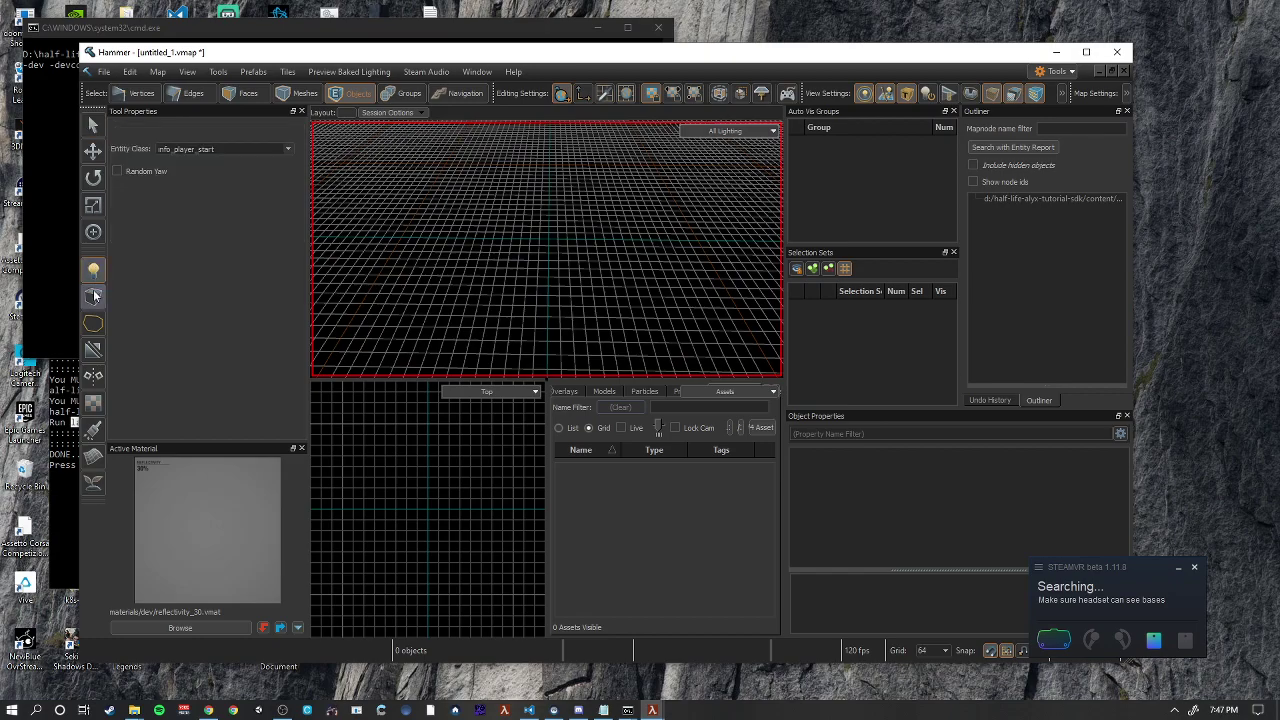
left_click(92, 296)
left_click_drag(446, 165, 762, 370)
key("Return")
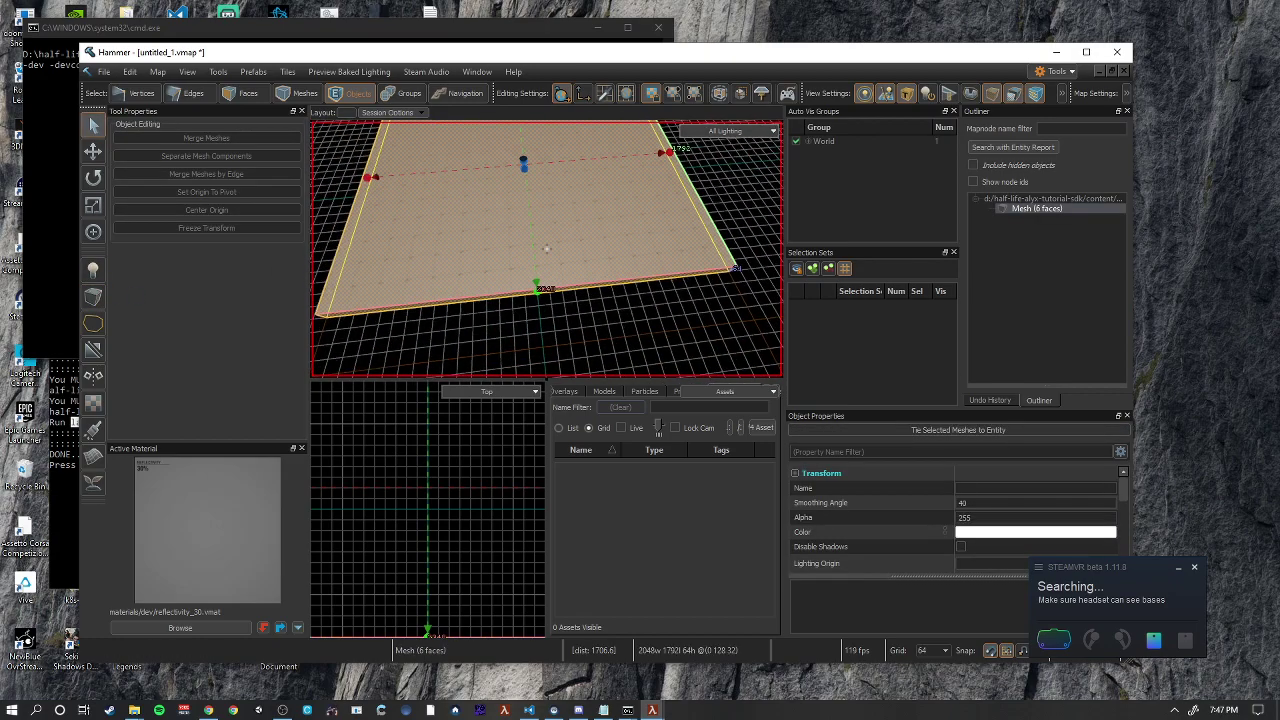
- Set the Entity tool's class to npc_zombie and place one zombie entity on the floor block
key("z")
left_click(93, 270)
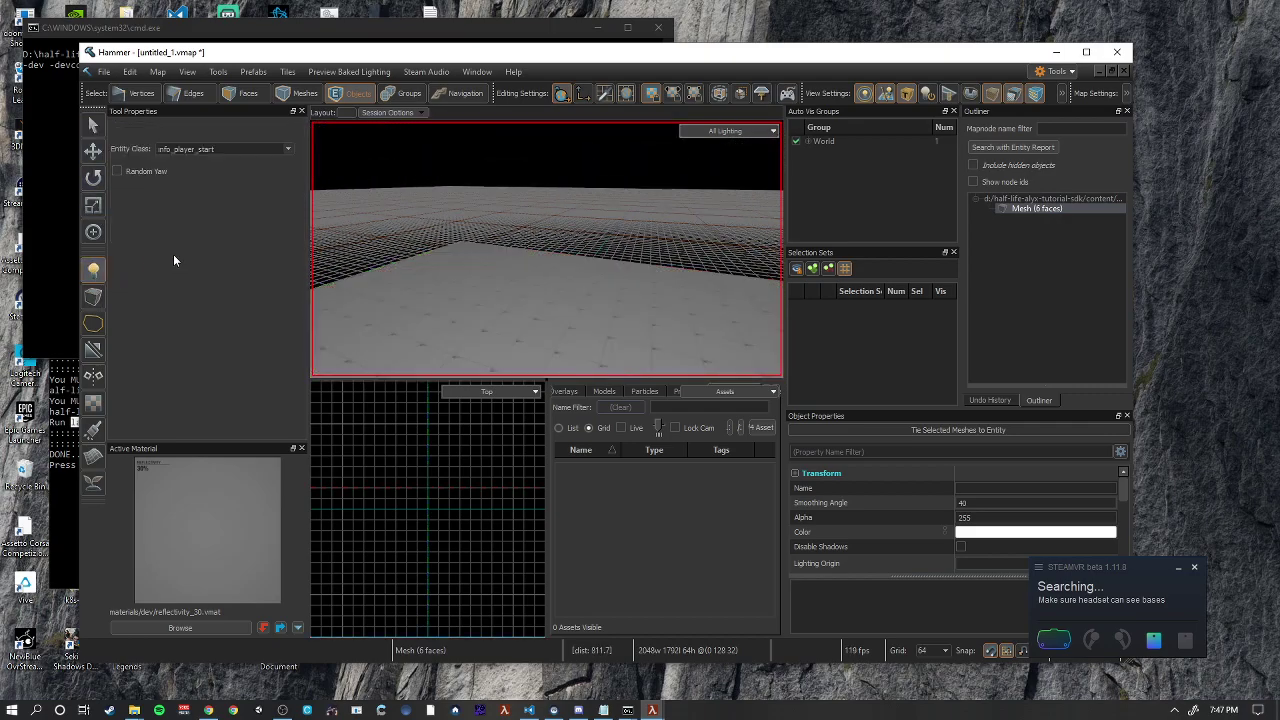
left_click(288, 149)
scroll(240, 194, "down", 5)
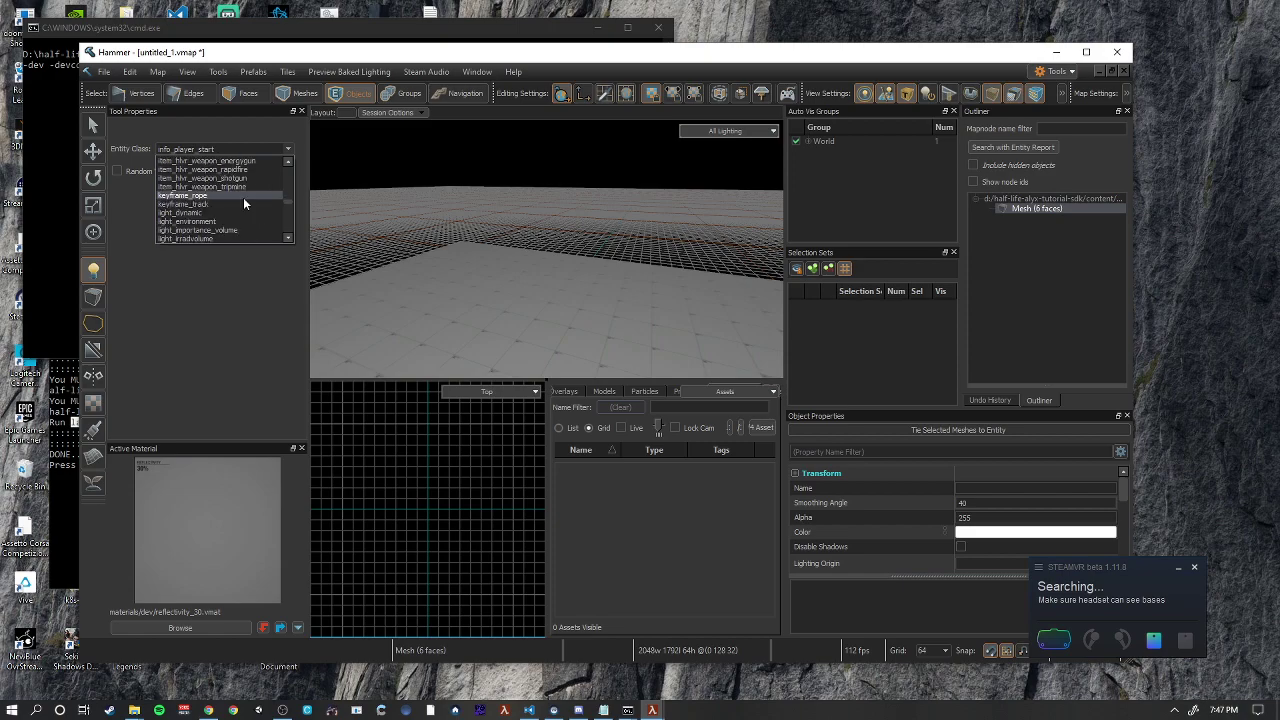
scroll(244, 207, "down", 5)
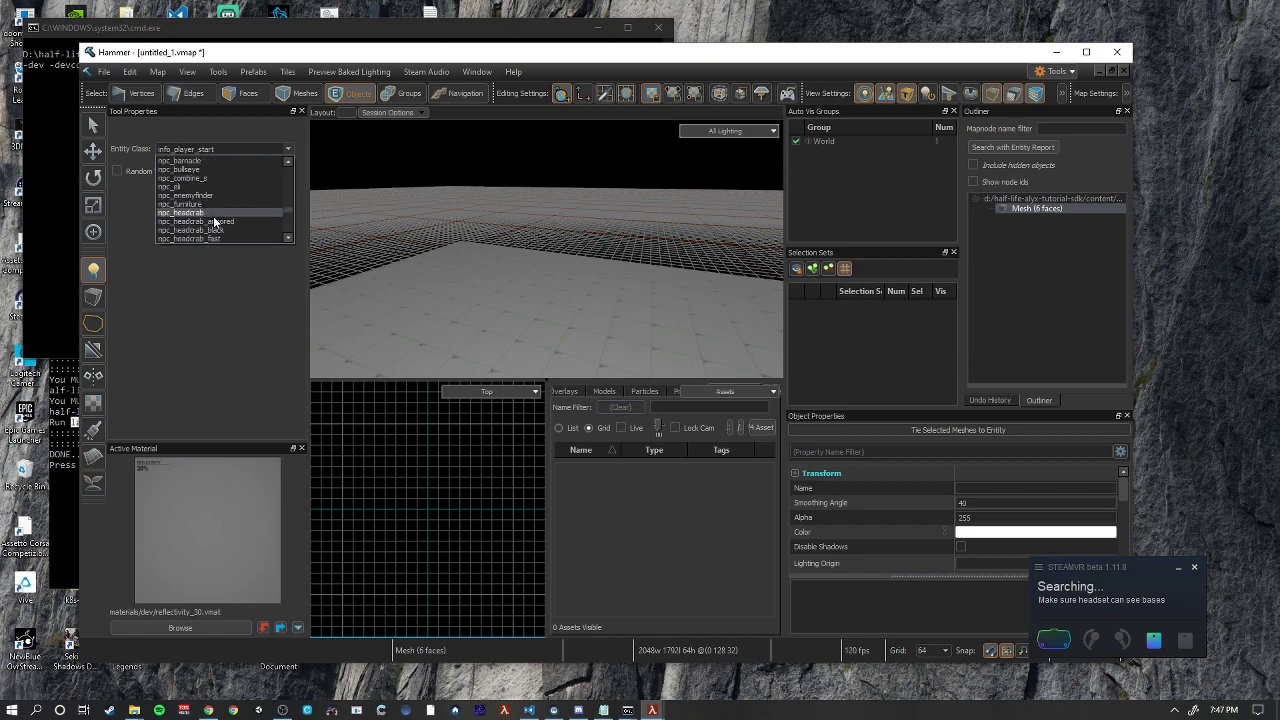
scroll(208, 190, "down", 2)
scroll(212, 204, "down", 2)
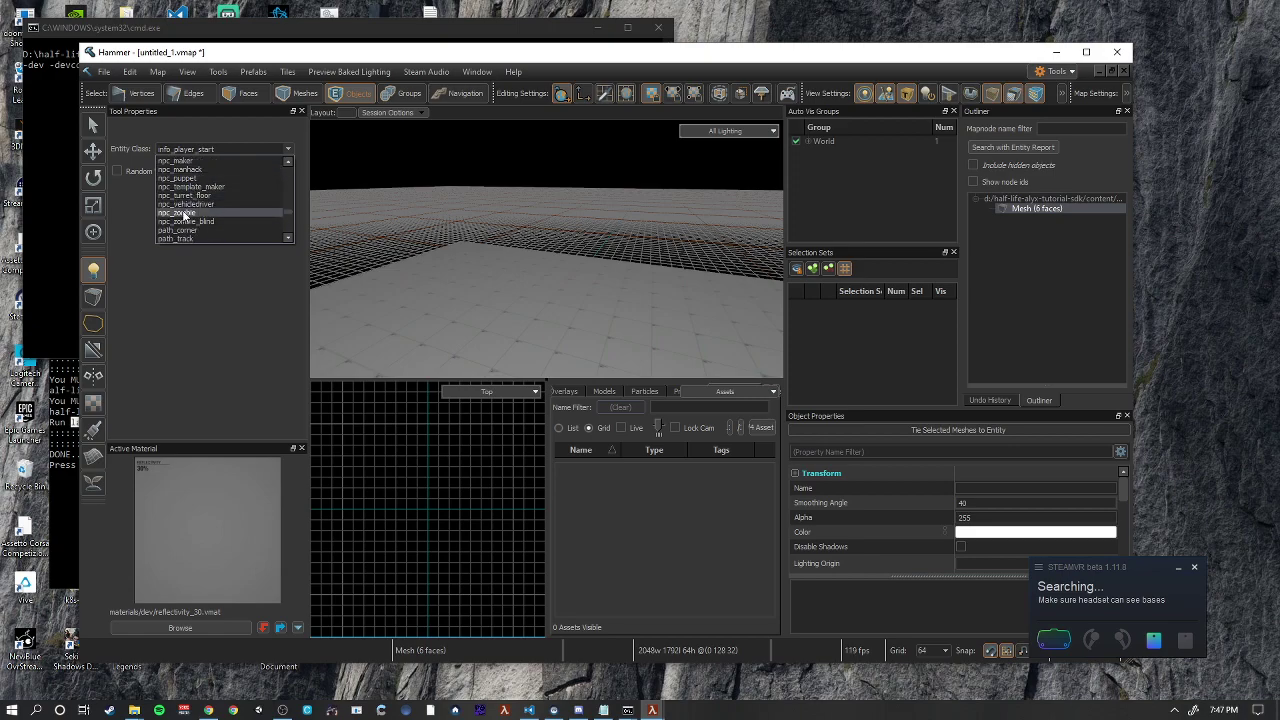
left_click(183, 213)
key("w")
left_click(516, 228)
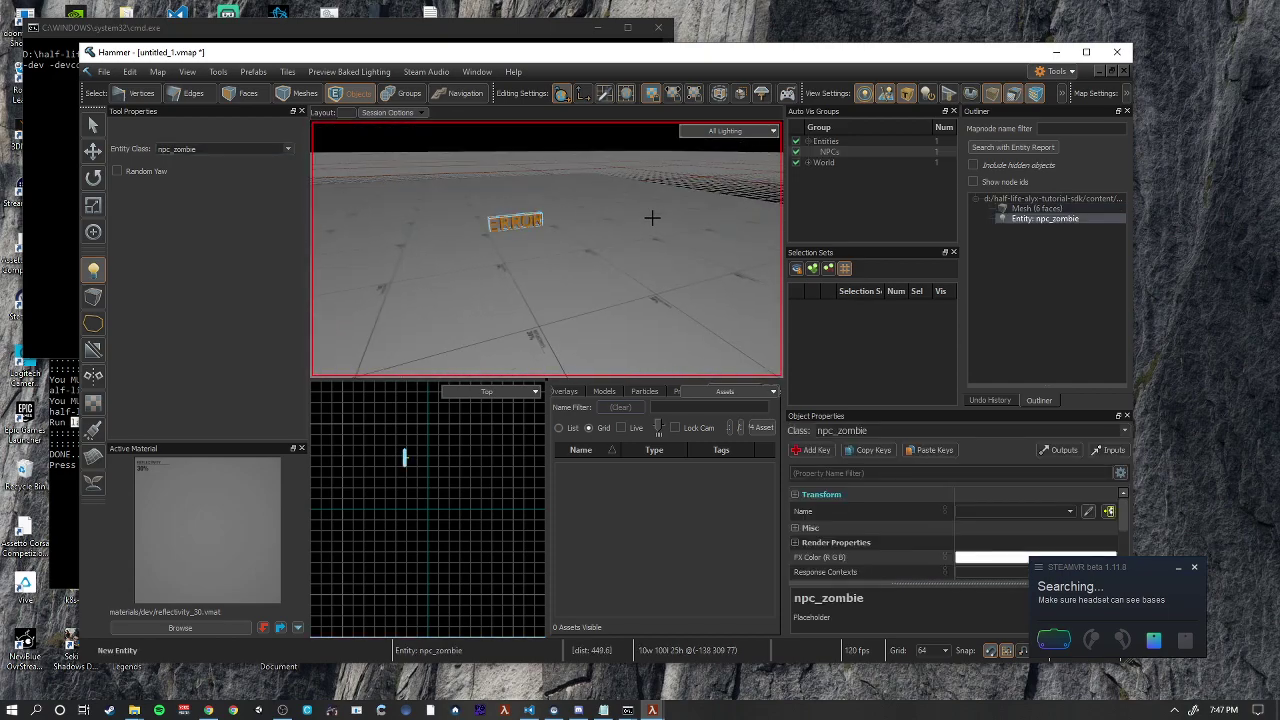
- Place an info_player_start entity on the floor in front of the zombie and rotate it 180 degrees about its vertical axis
key("w")
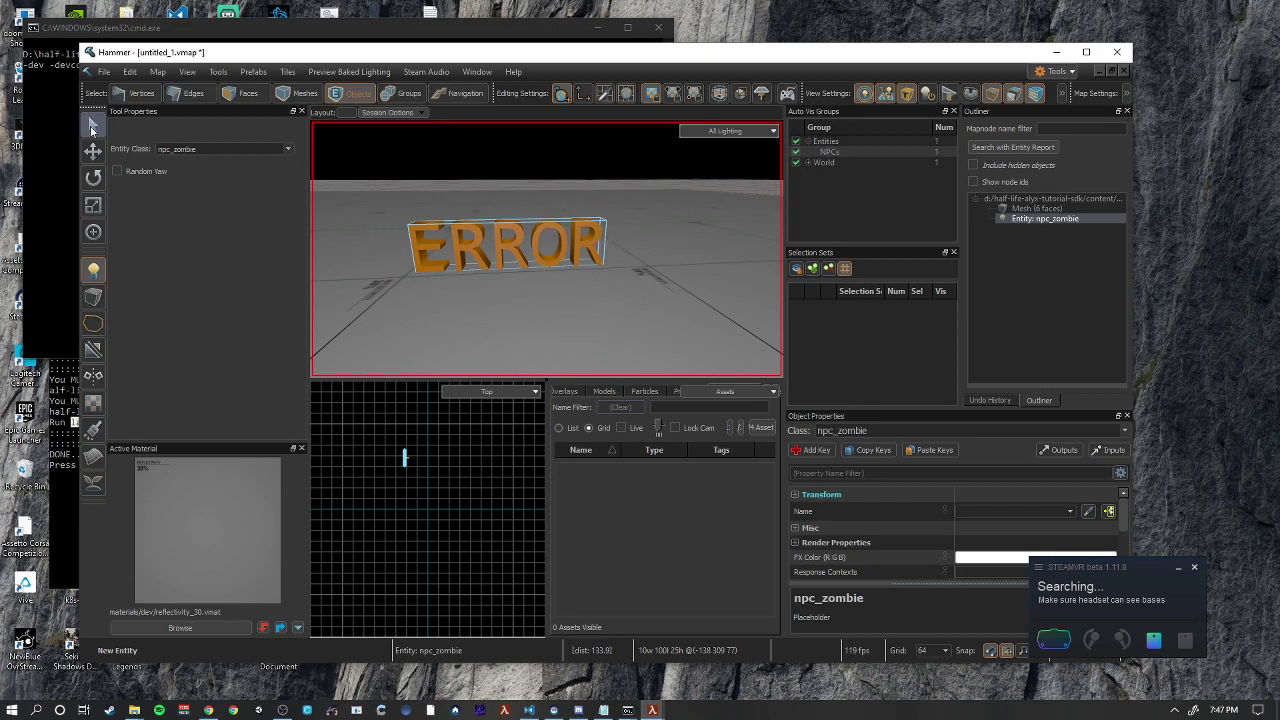
mouse_move(624, 268)
right_mouse_down()
mouse_move(529, 263)
mouse_move(603, 263)
right_mouse_up()
key("s")
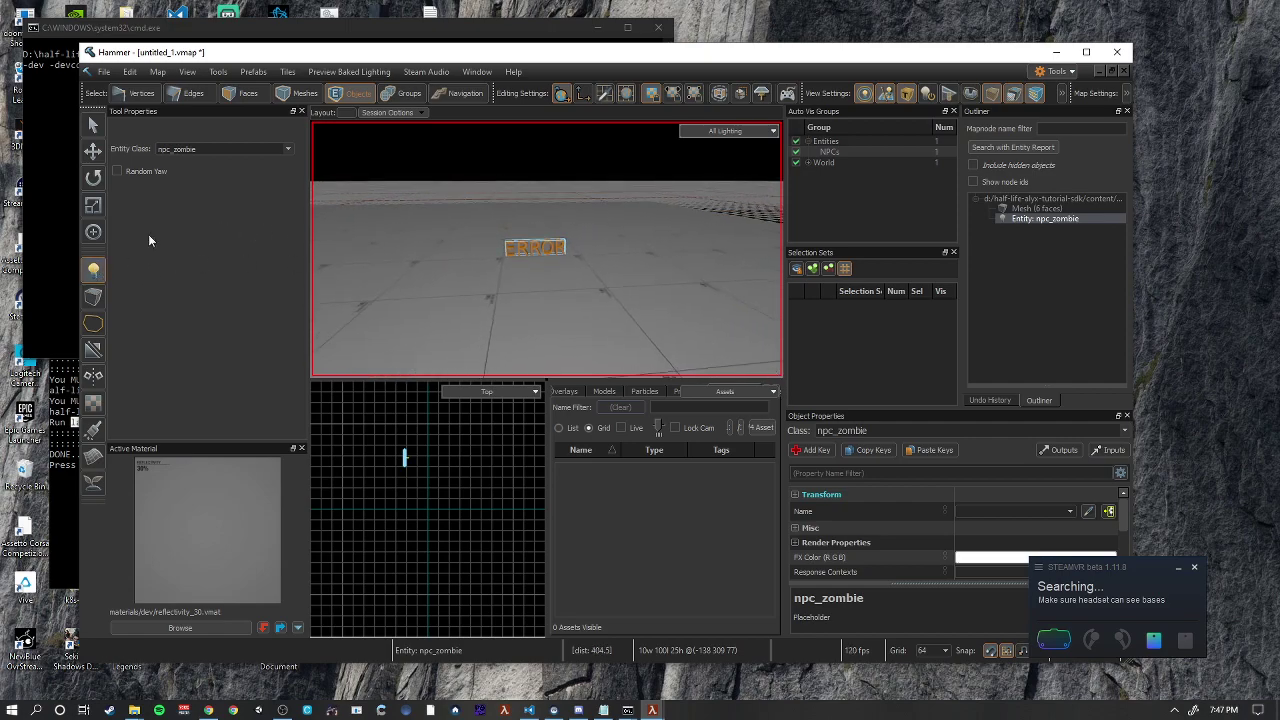
left_click_drag(281, 150, 175, 149)
key("ctrl+a")
type("i")
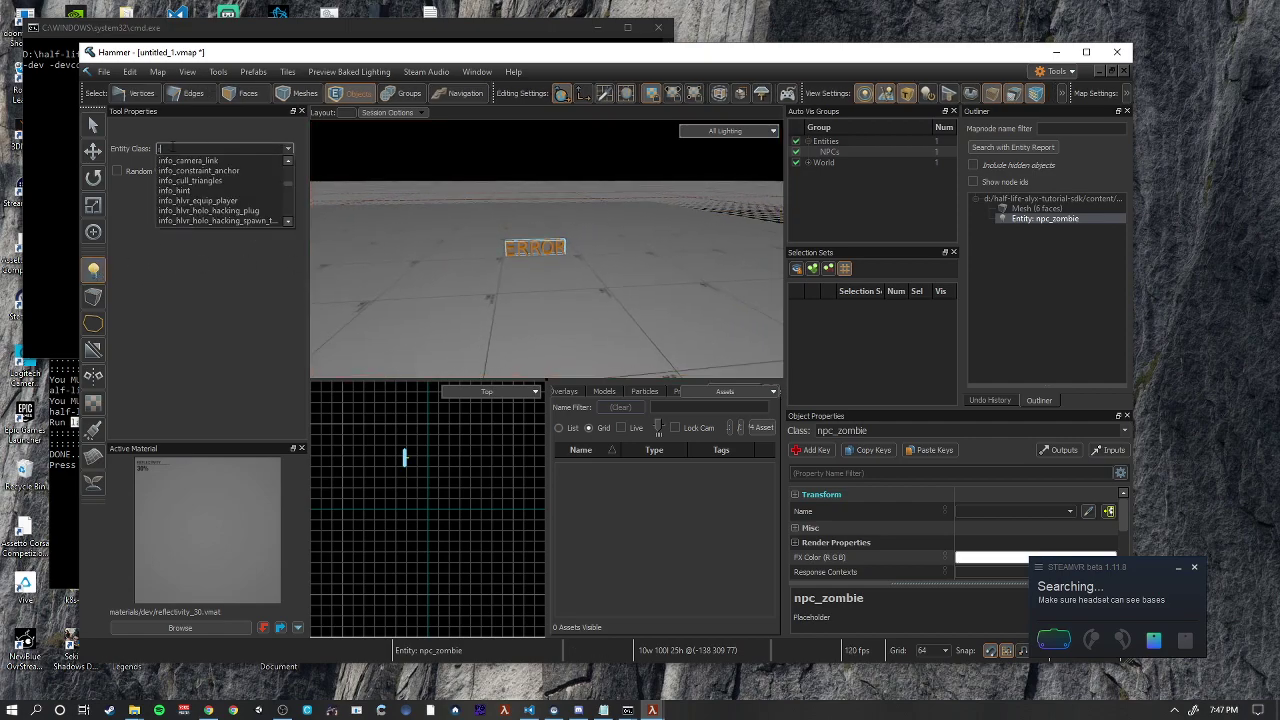
type("nfo_player_start")
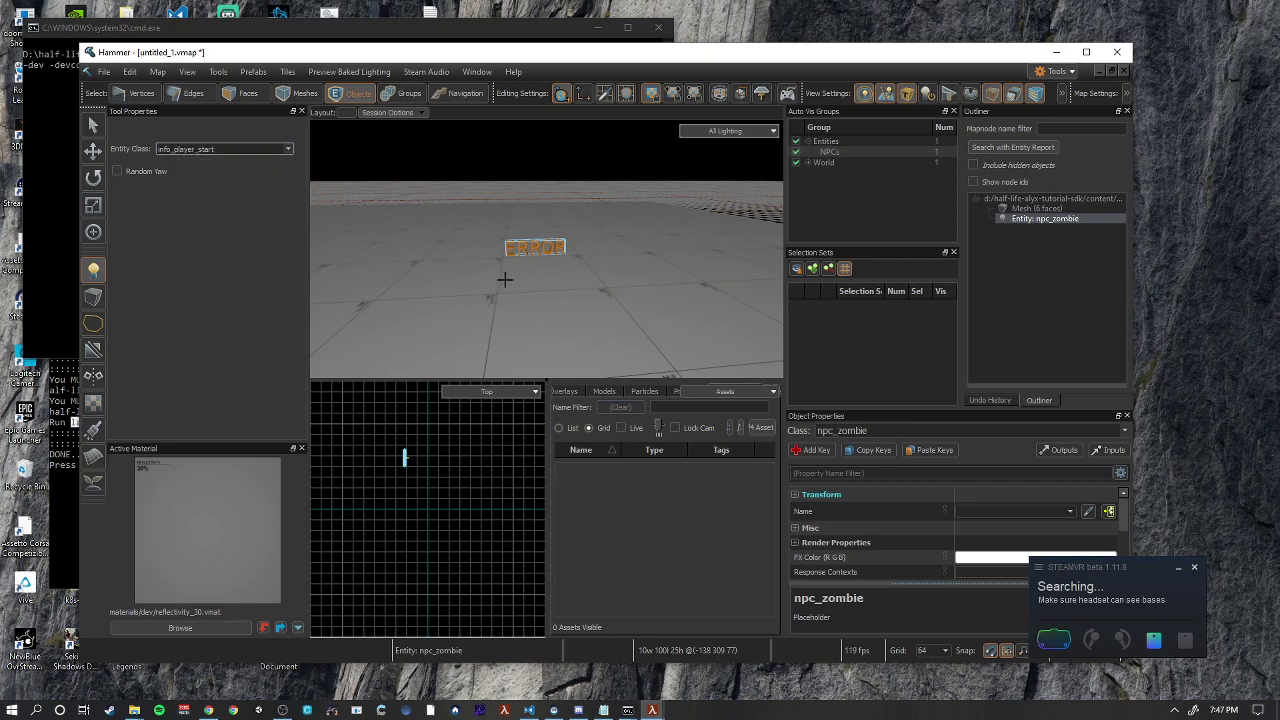
left_click(505, 279)
key("e")
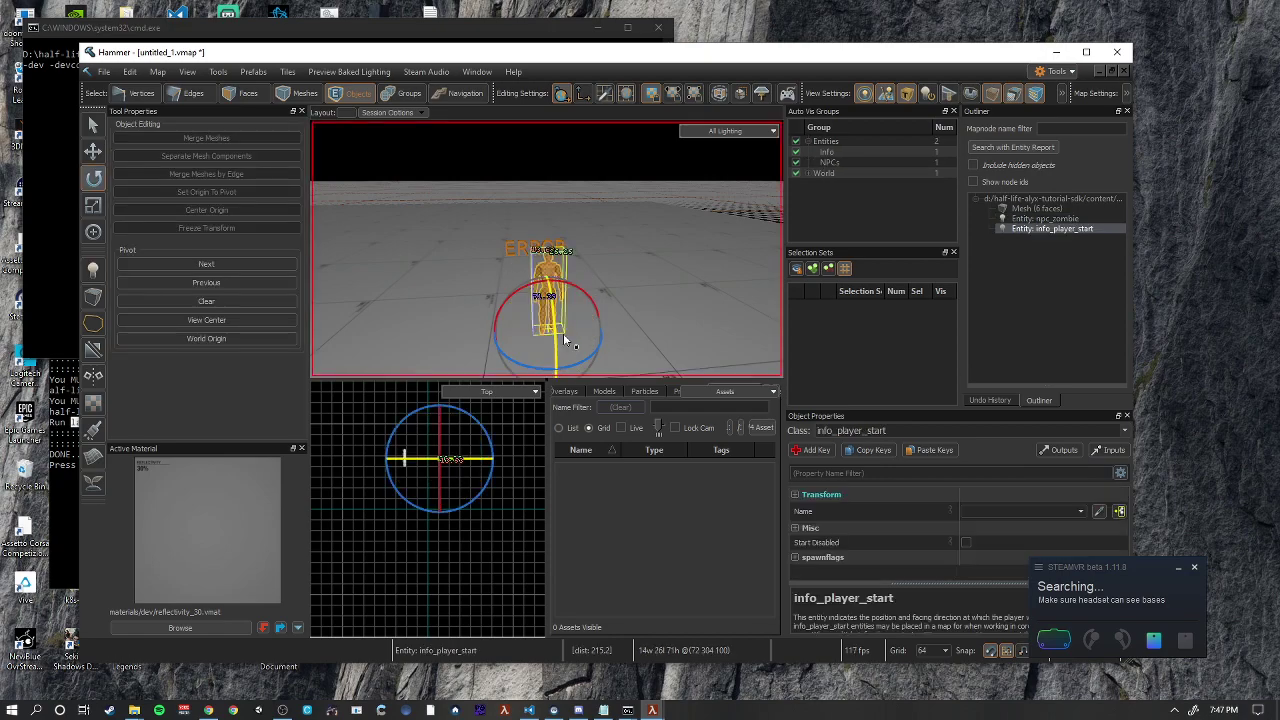
left_click_drag(592, 365, 484, 282)
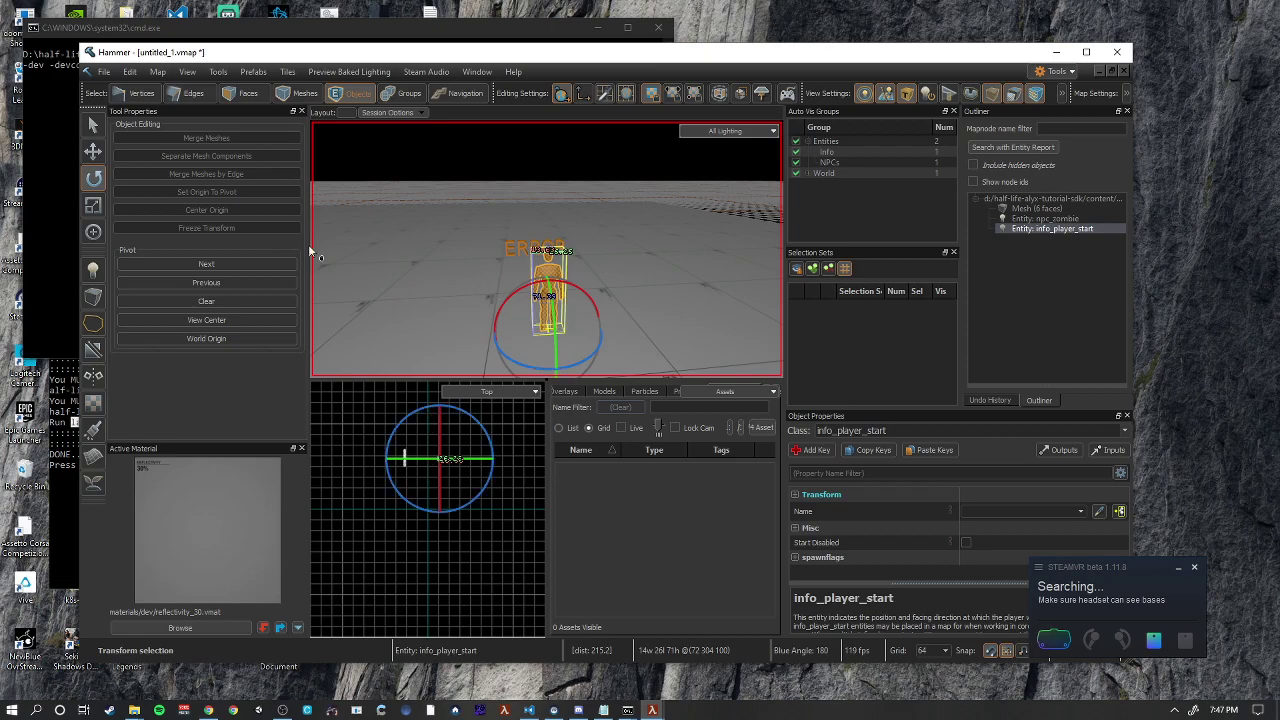
- Place a light_environment entity, raise it above the floor and tilt it 60 degrees
left_click(93, 270)
left_click(93, 270)
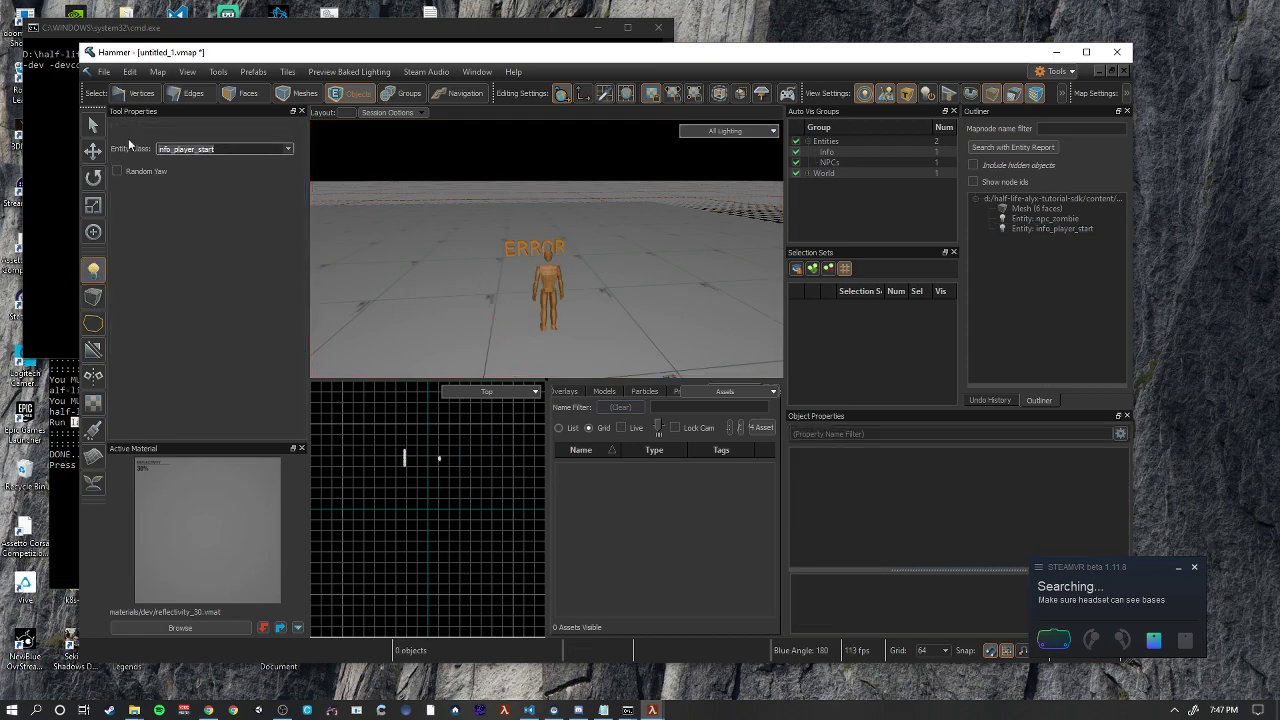
type("light_envi")
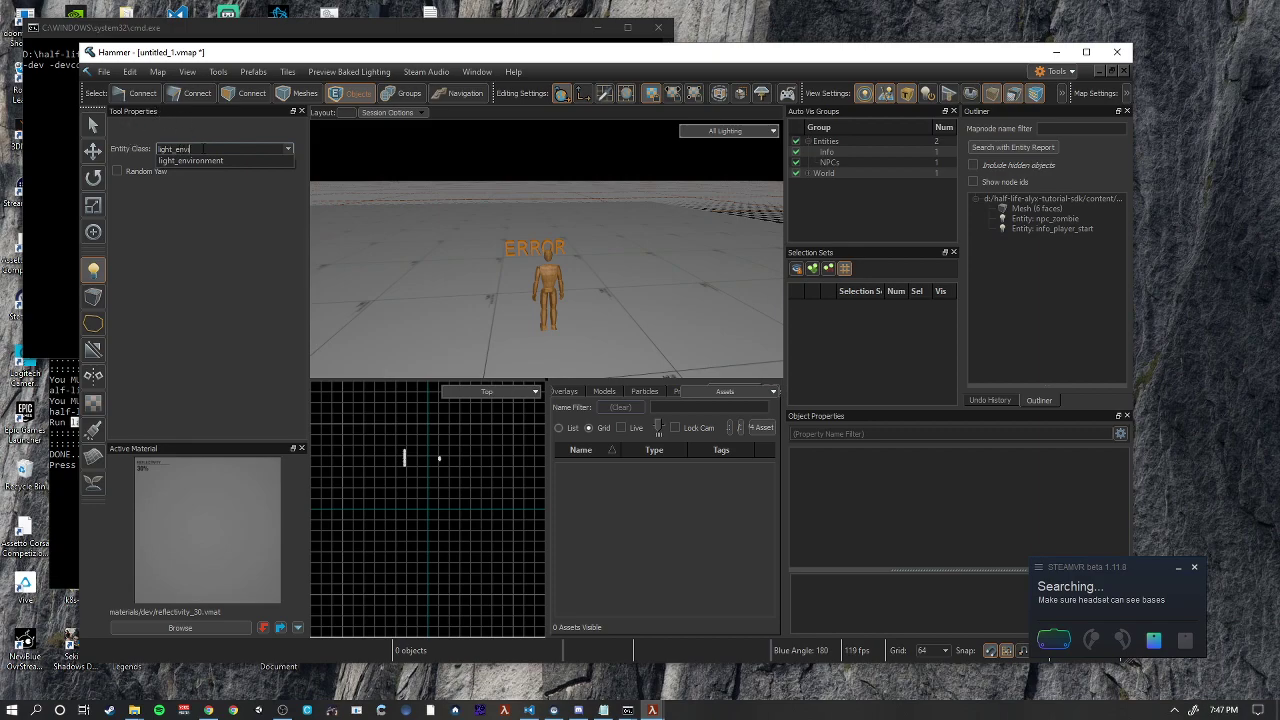
left_click(208, 160)
left_click(466, 294)
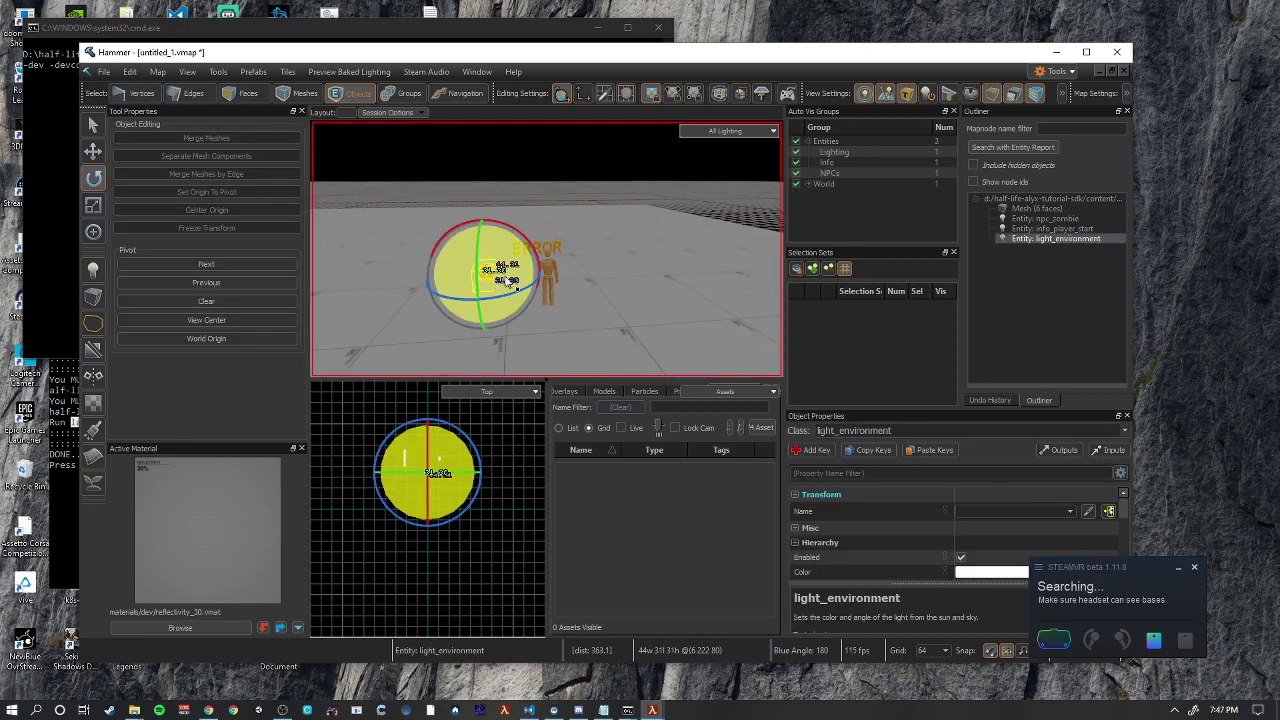
key("e")
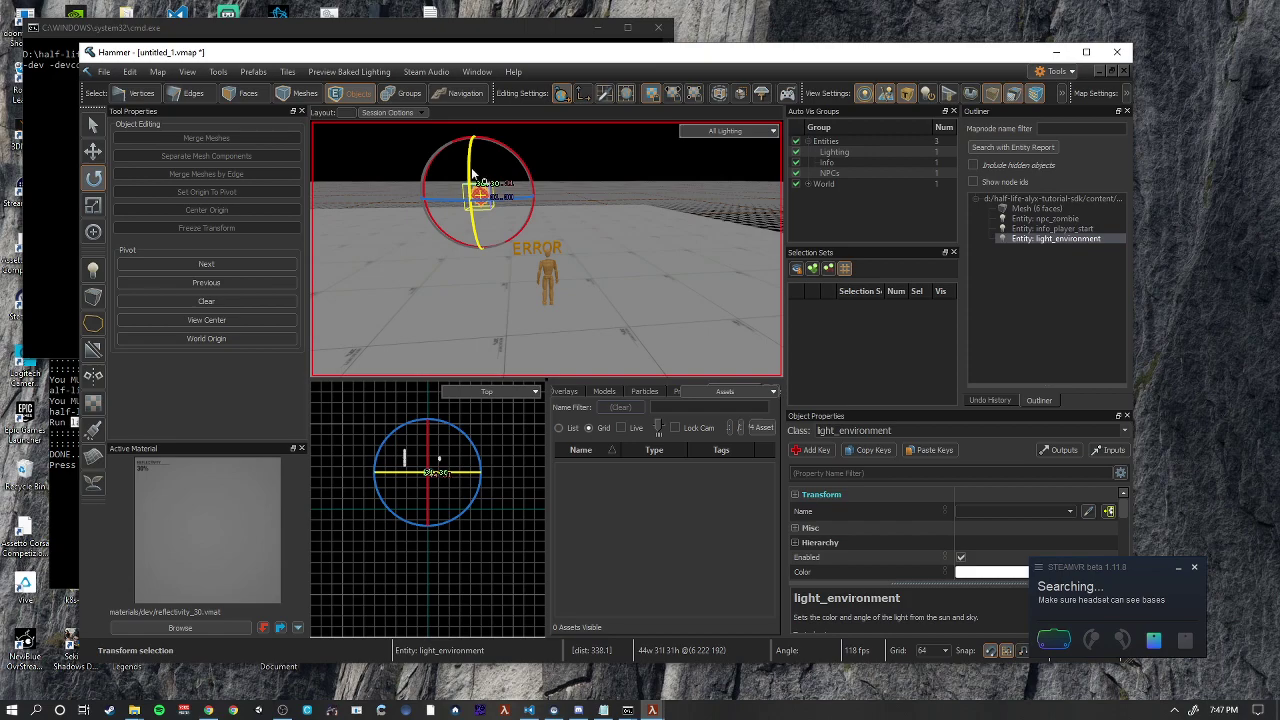
left_click_drag(473, 172, 653, 257)
right_click_drag(653, 257, 540, 250)
- Save the map as my-new-alyx-map in content\hlvr\maps
left_click(103, 71)
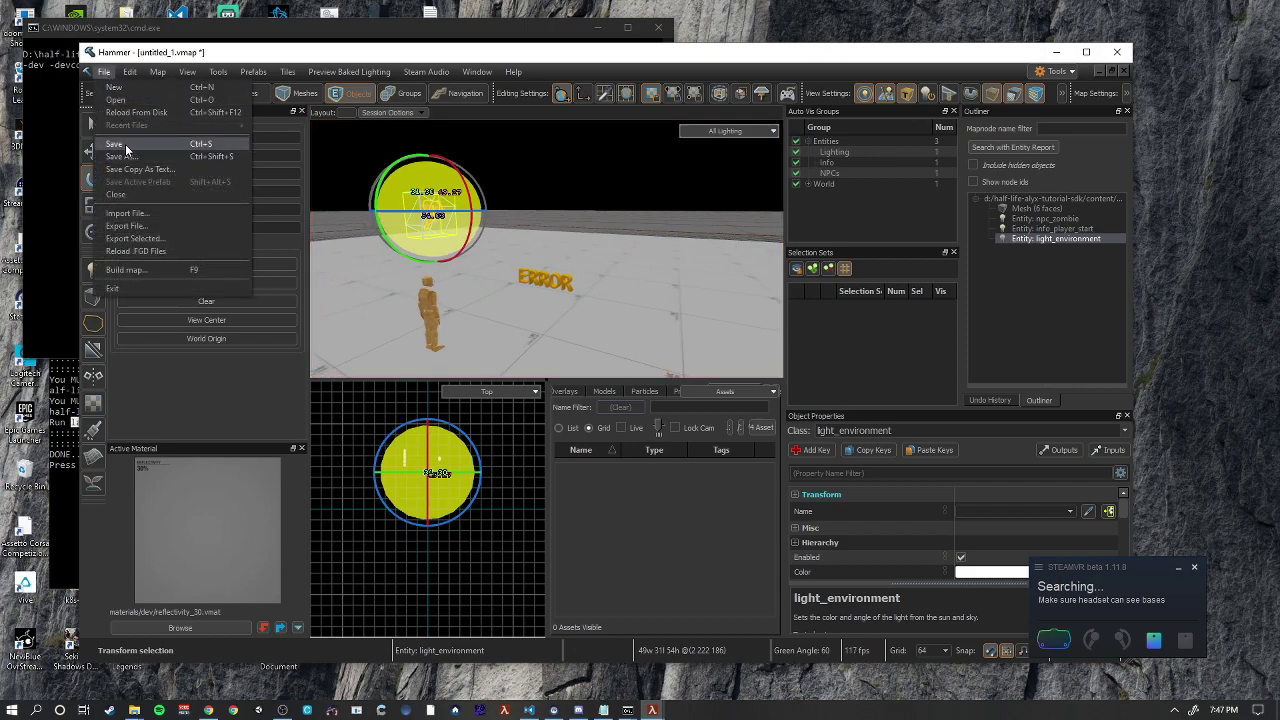
left_click(124, 145)
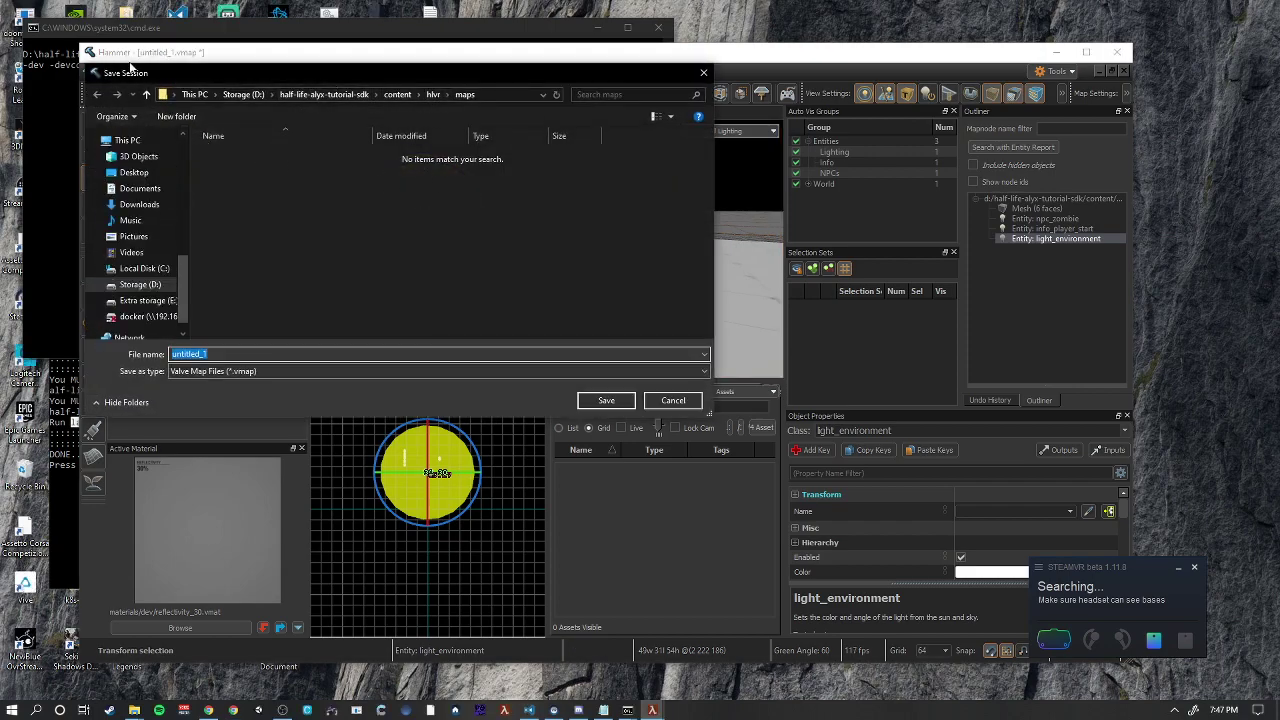
left_click_drag(242, 76, 264, 113)
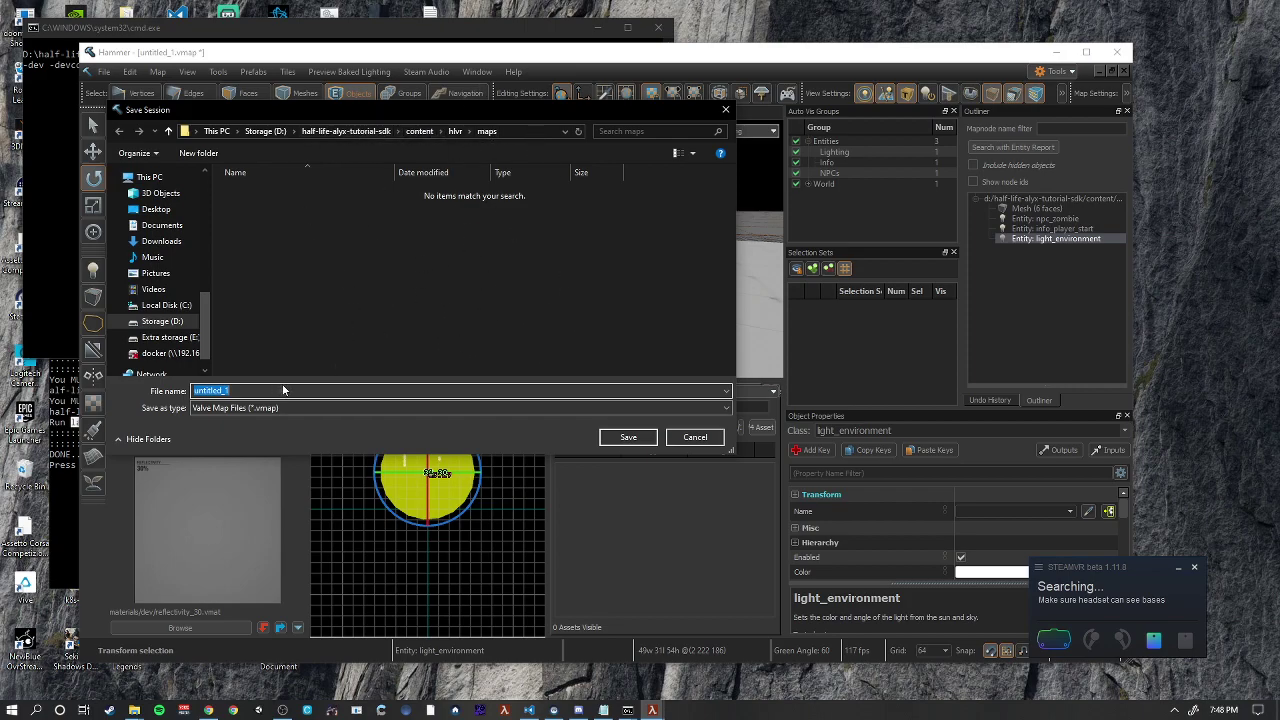
type("my-new-alyx-map")
left_click(628, 437)
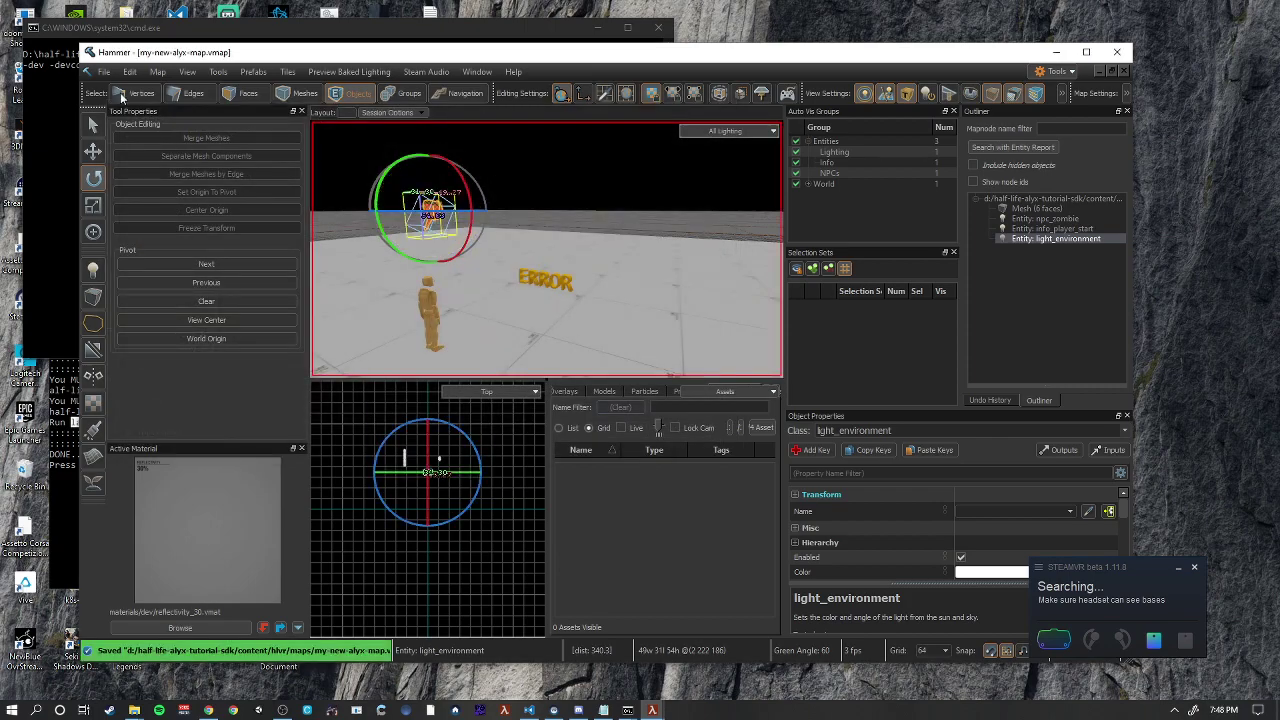
- Check the Half-Life: Alyx game window, then build the map using Full Compile without loading it in the engine after building
left_click(104, 71)
left_click(135, 269)
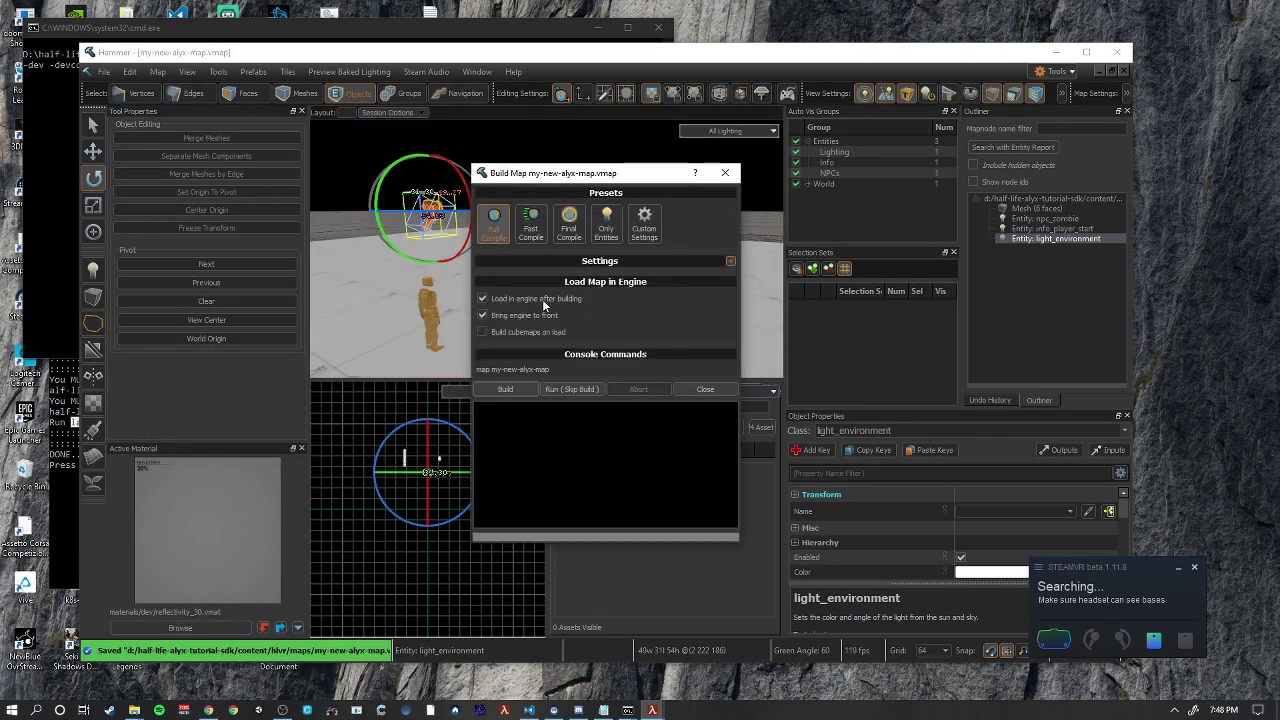
key("alt+Tab")
key("alt+Tab")
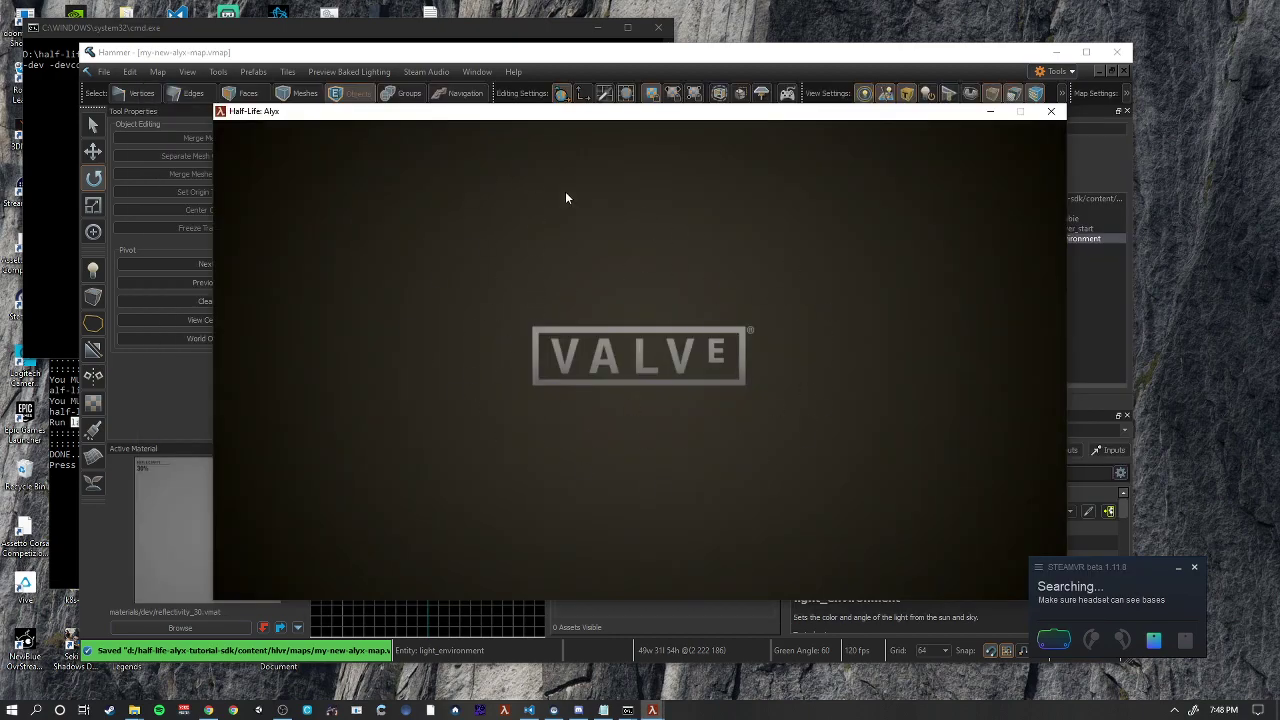
left_click_drag(565, 114, 812, 105)
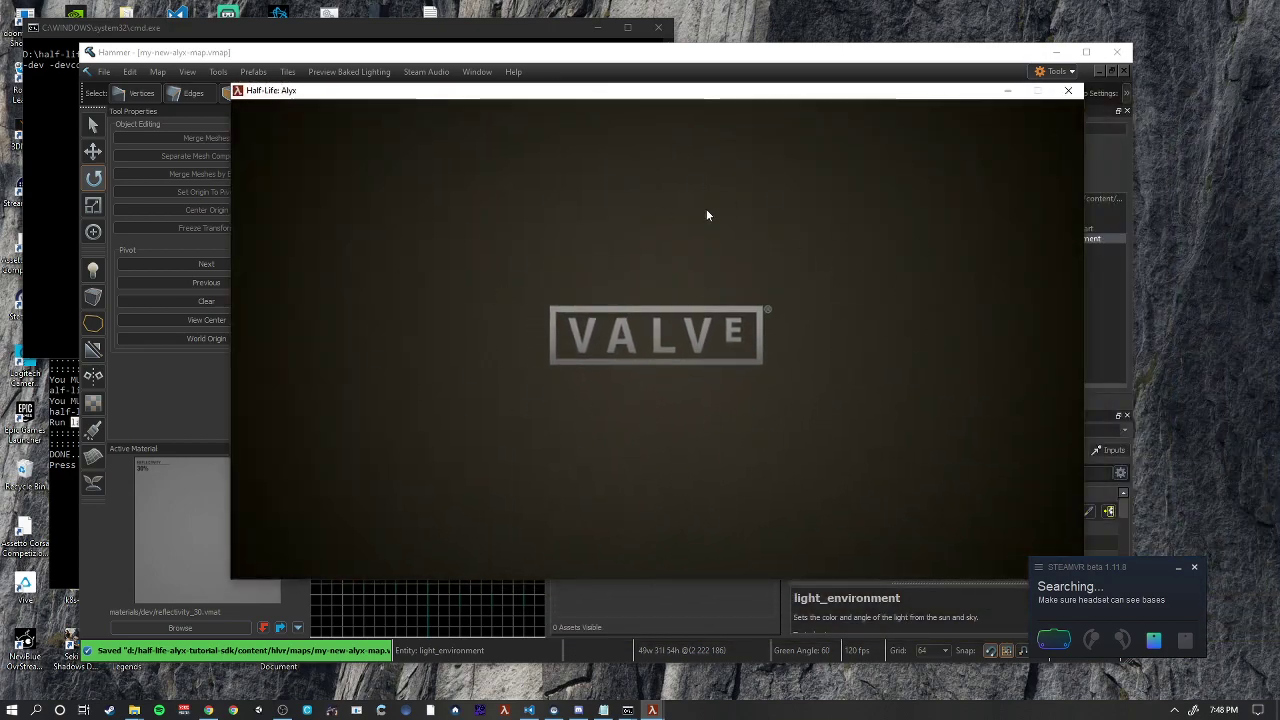
left_click_drag(445, 100, 507, 93)
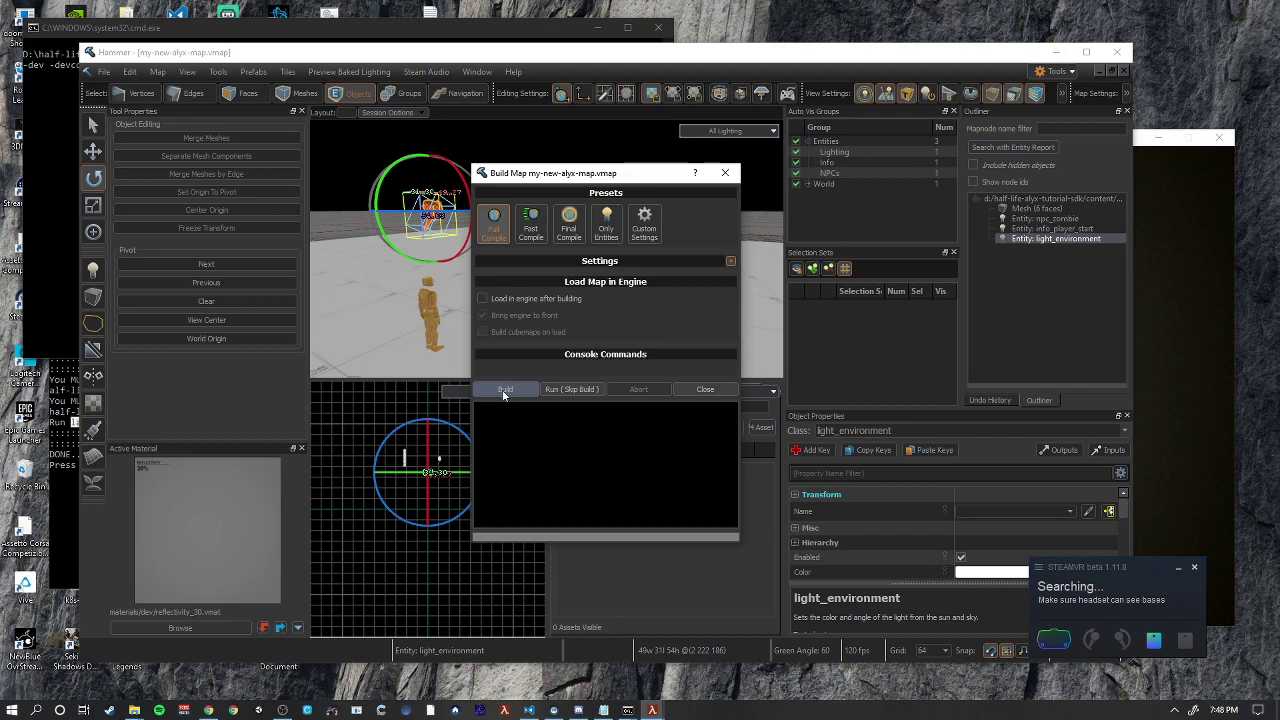
left_click(504, 391)
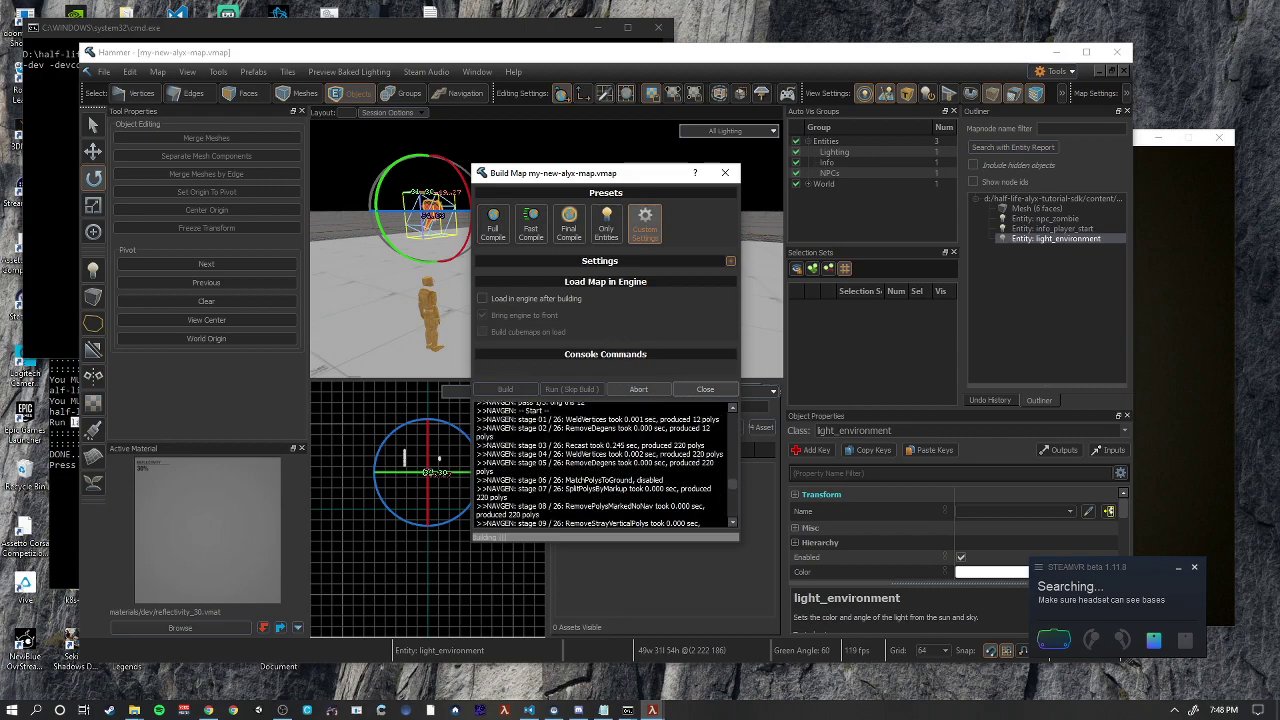
- Review the build log from start to end and highlight the destination path of the compiled my-new-alyx-map.vpk
scroll(734, 494, "up", 10)
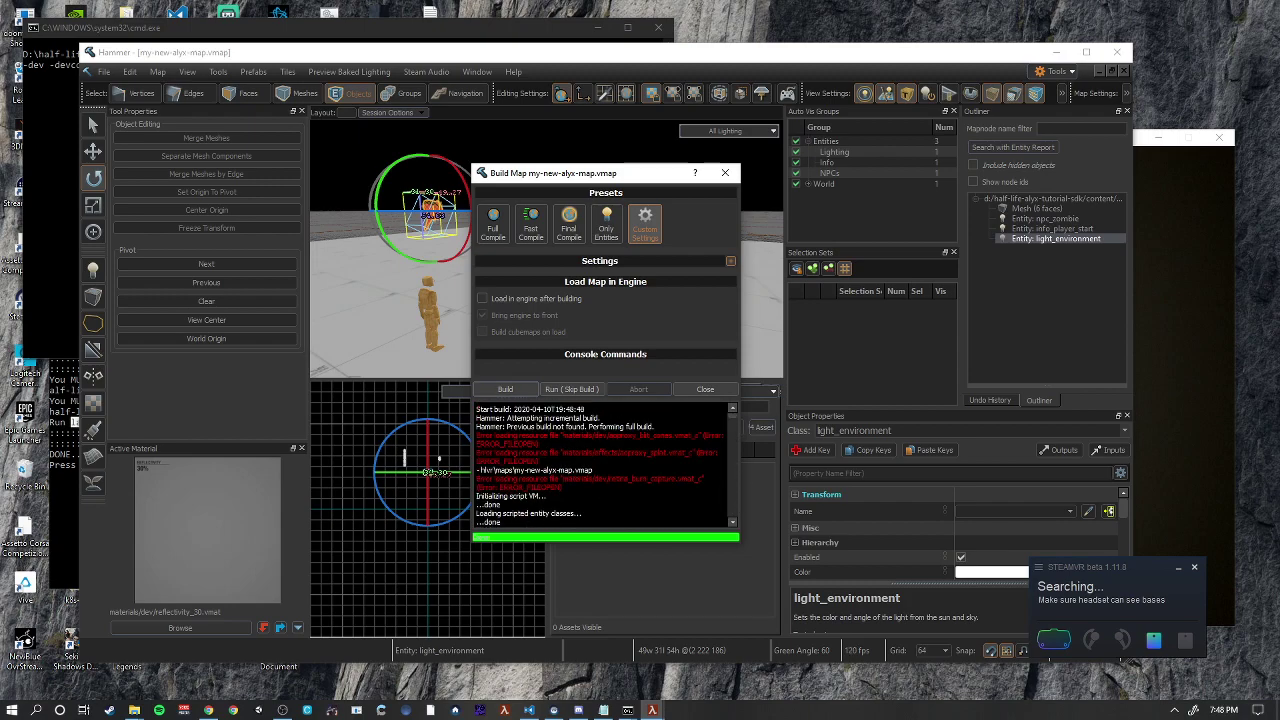
scroll(605, 465, "down", 2)
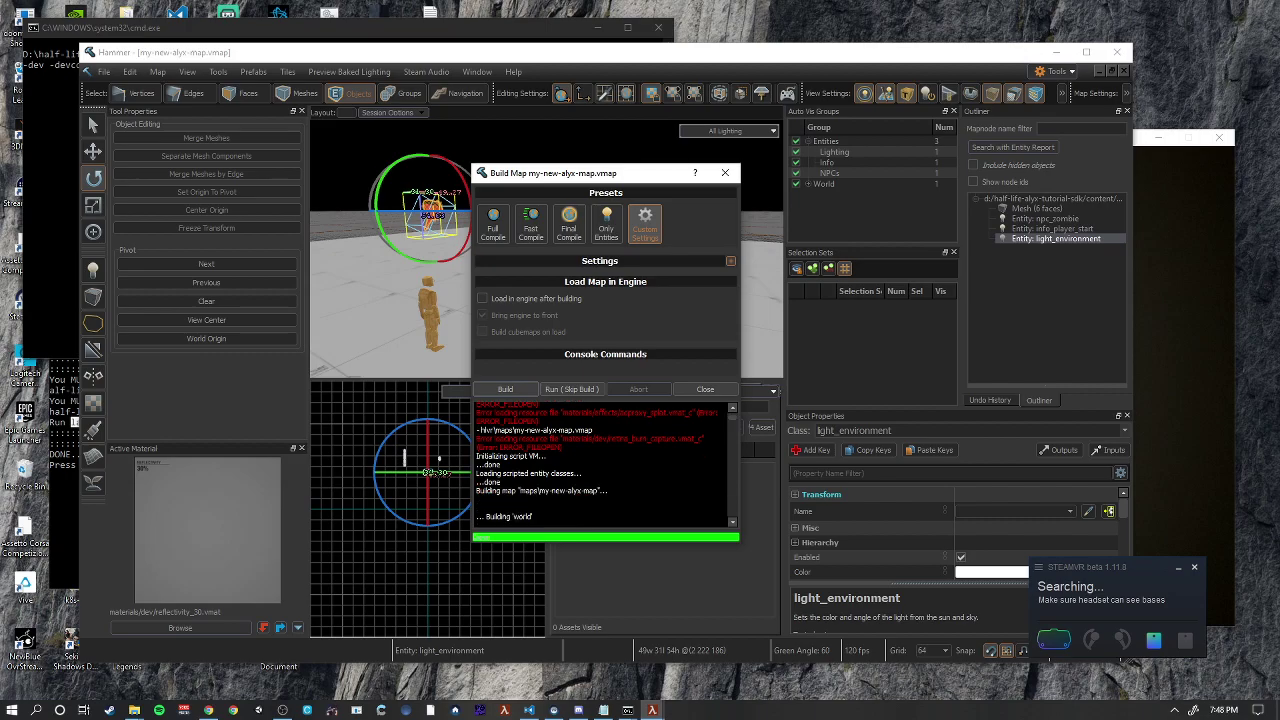
scroll(605, 465, "up", 2)
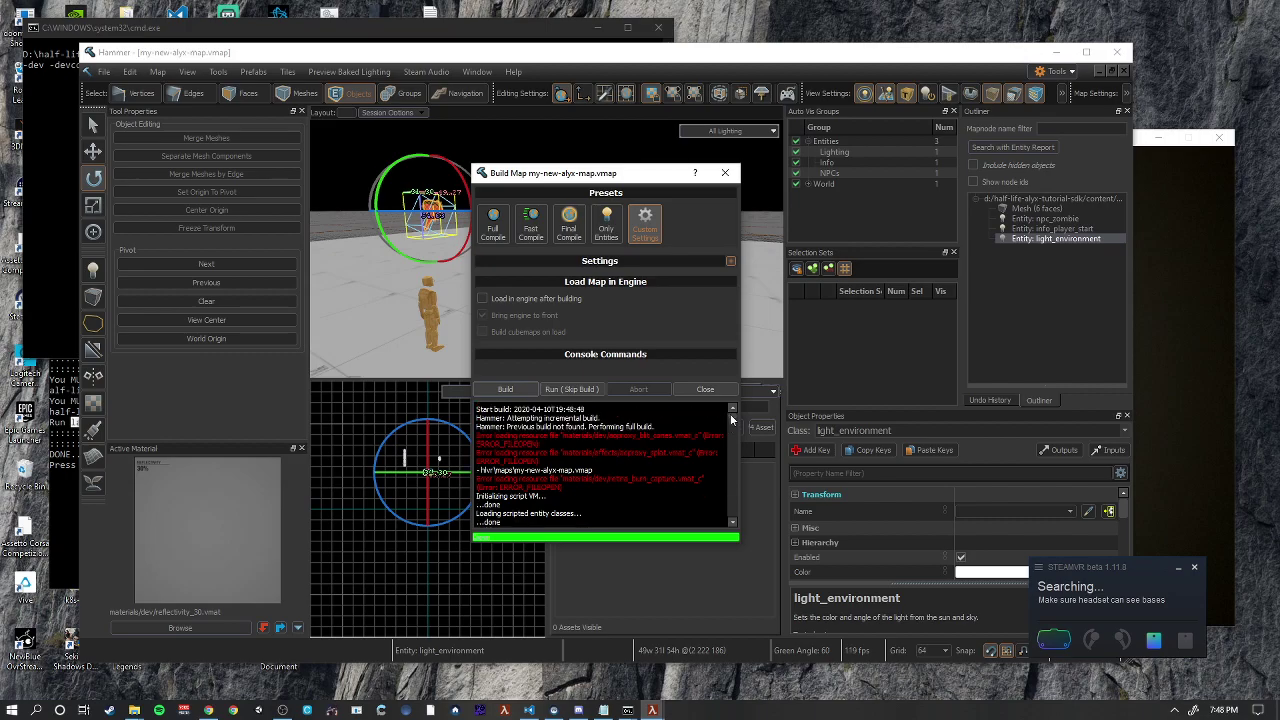
left_click_drag(731, 420, 729, 522)
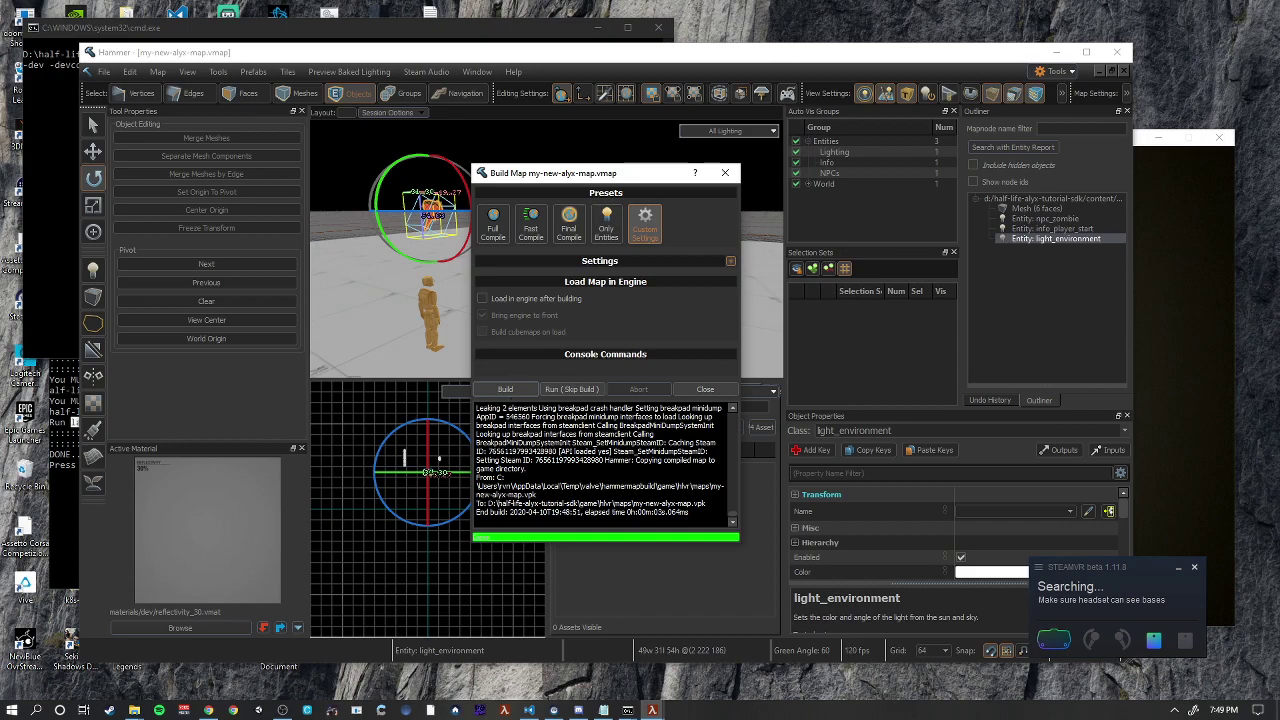
left_click_drag(488, 503, 705, 503)
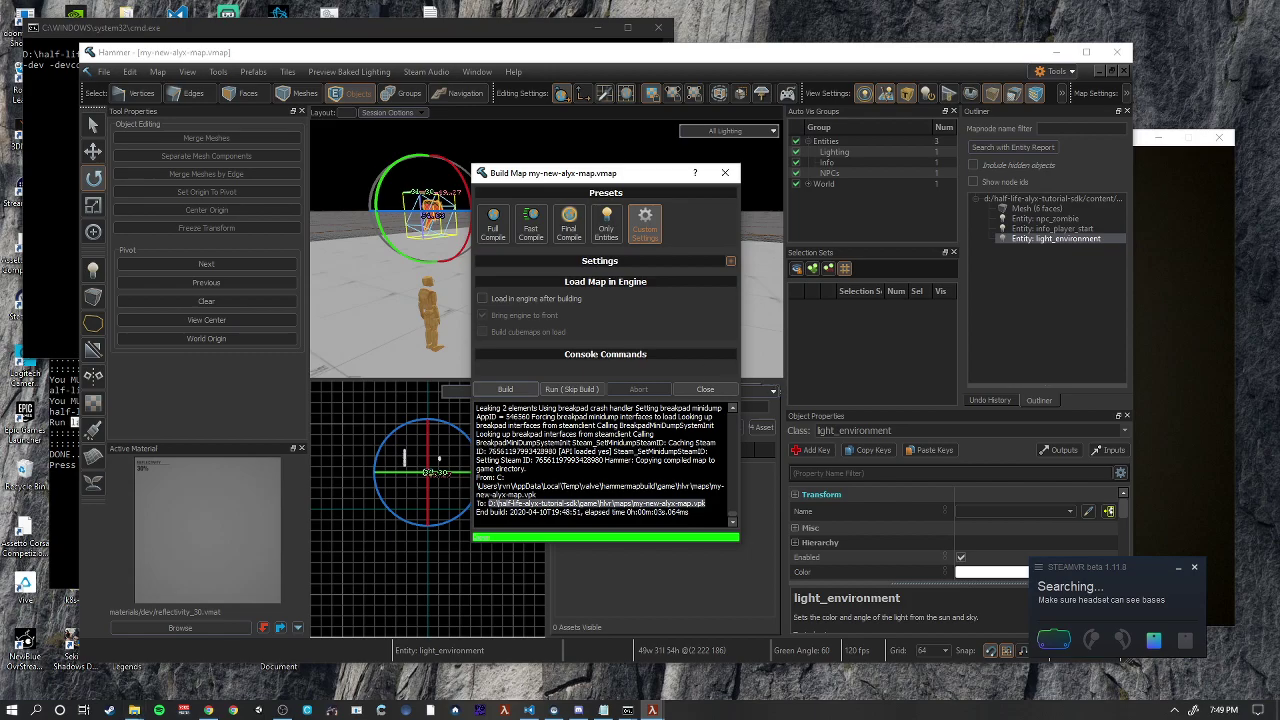
- Switch to File Explorer, arrange two windows side by side and select my-new-alyx-map in half-life-alyx-tutorial-sdk\game\hlvr\maps
mouse_move(134, 710)
left_click(75, 650)
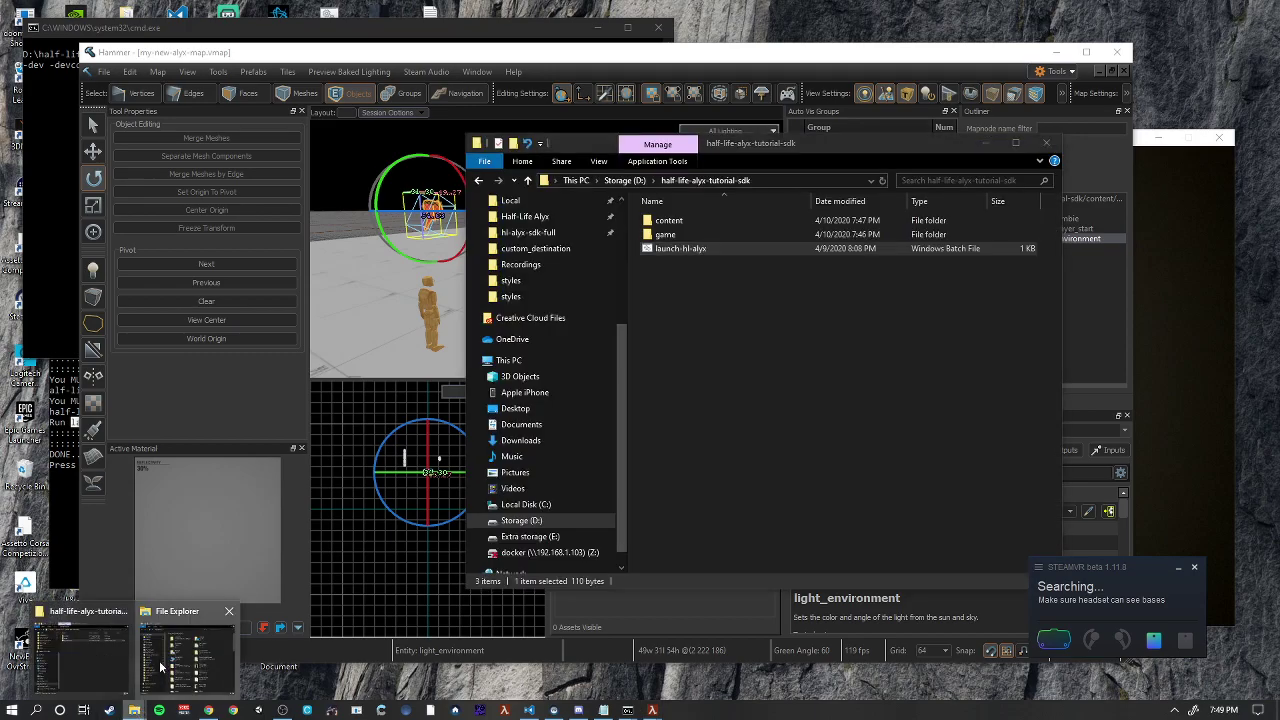
left_click(185, 650)
left_click_drag(506, 134, 469, 189)
left_click(738, 330)
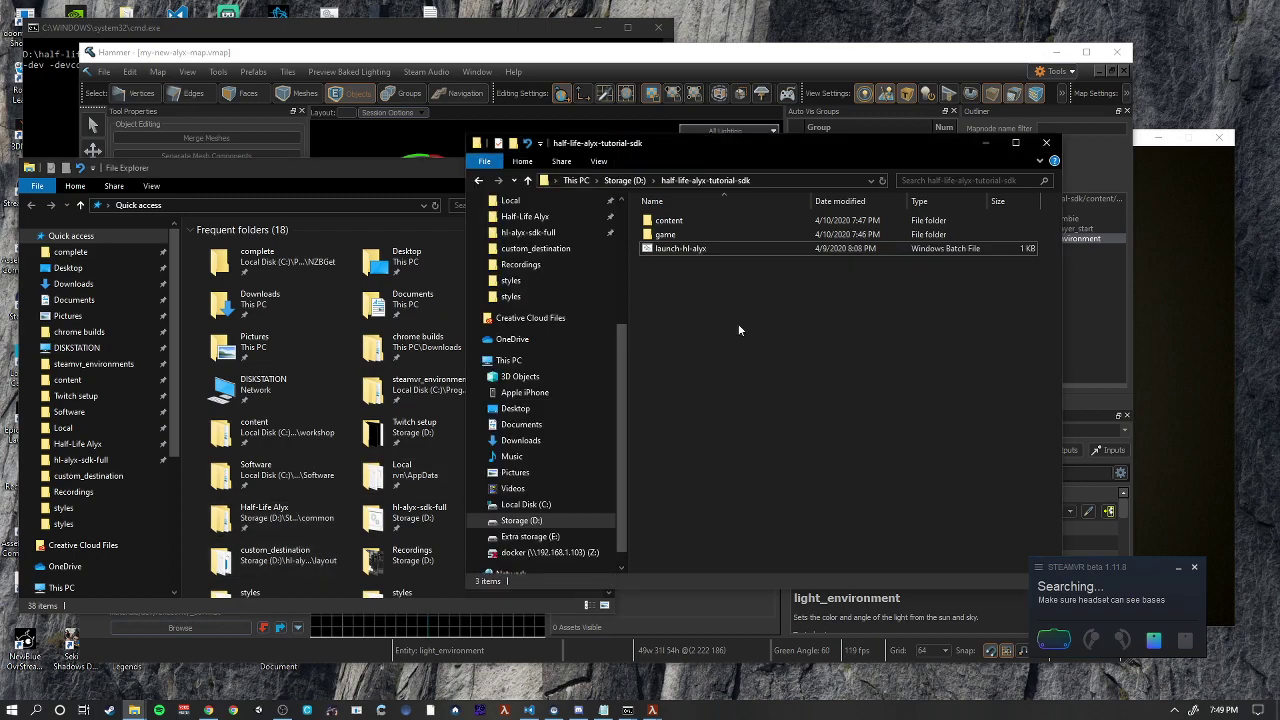
double_click(665, 234)
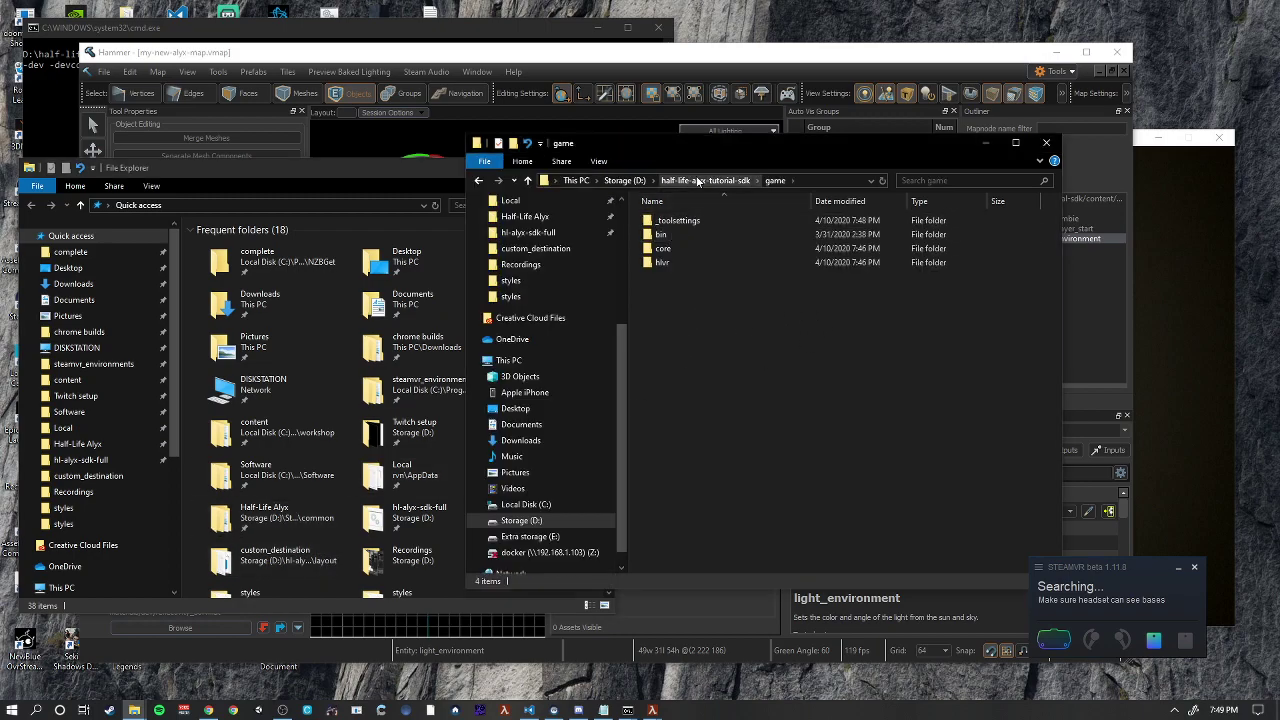
double_click(661, 262)
double_click(666, 332)
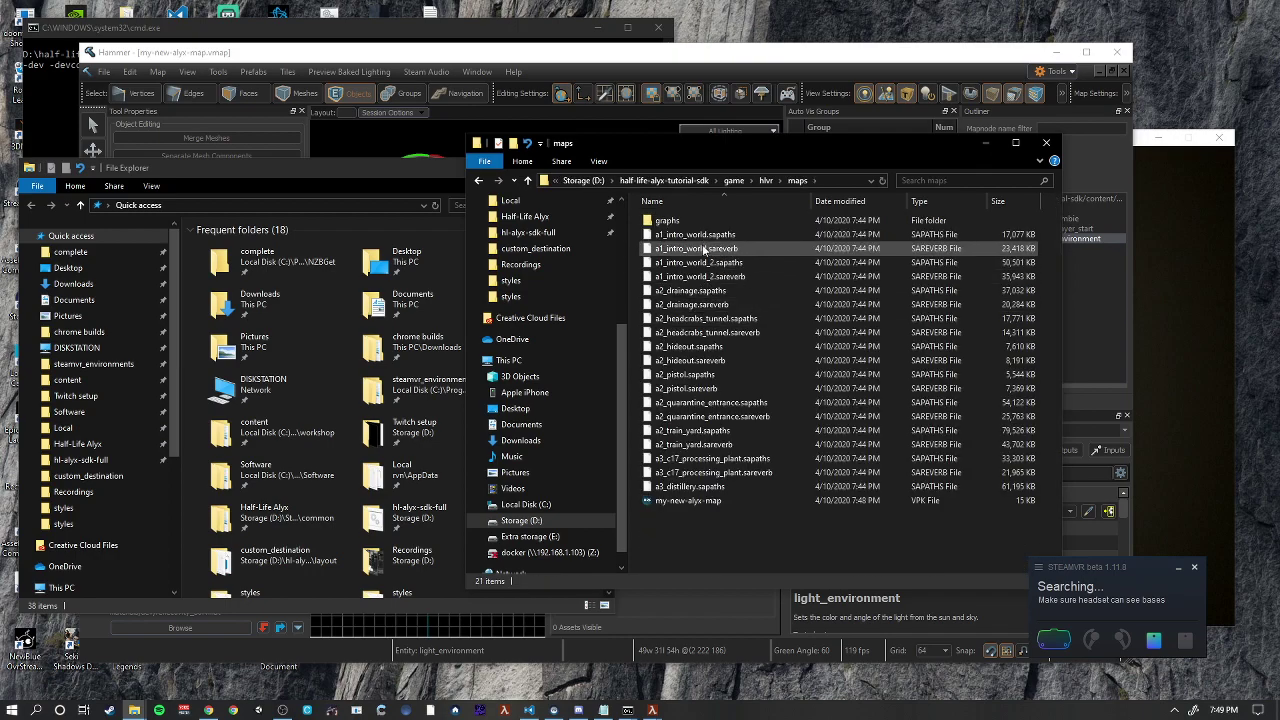
left_click_drag(678, 500, 680, 506)
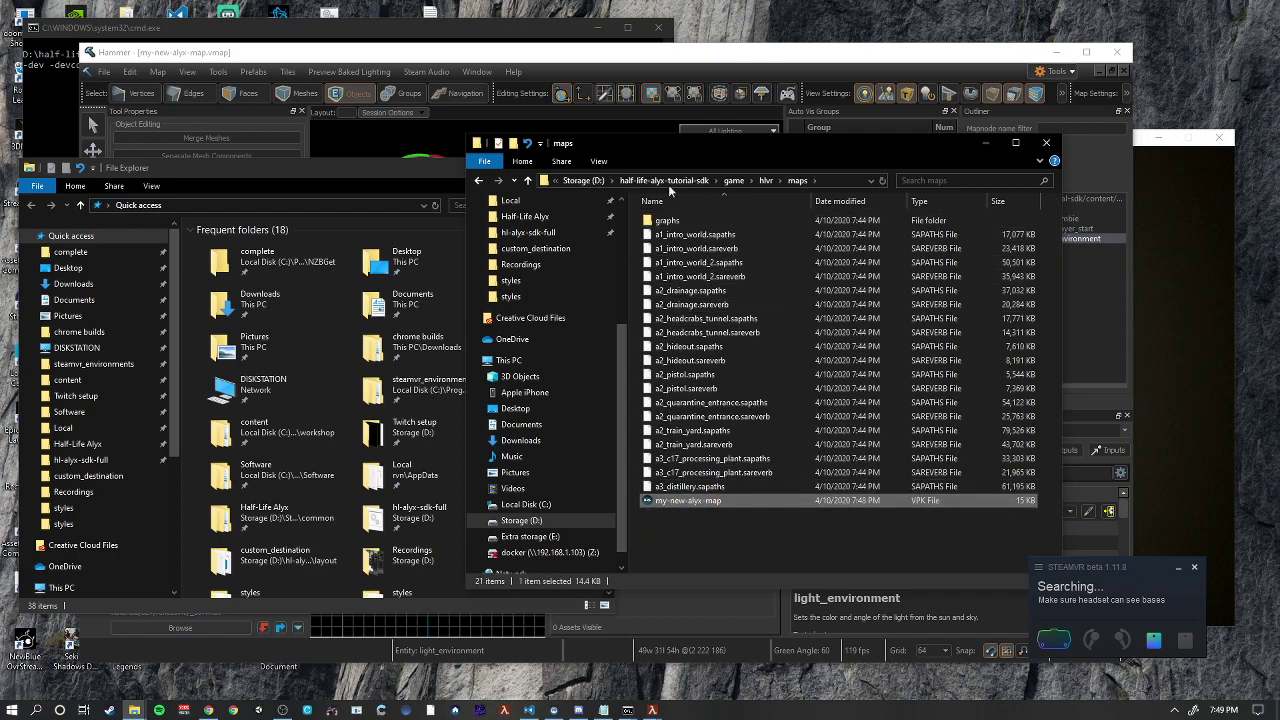
left_click_drag(691, 144, 775, 162)
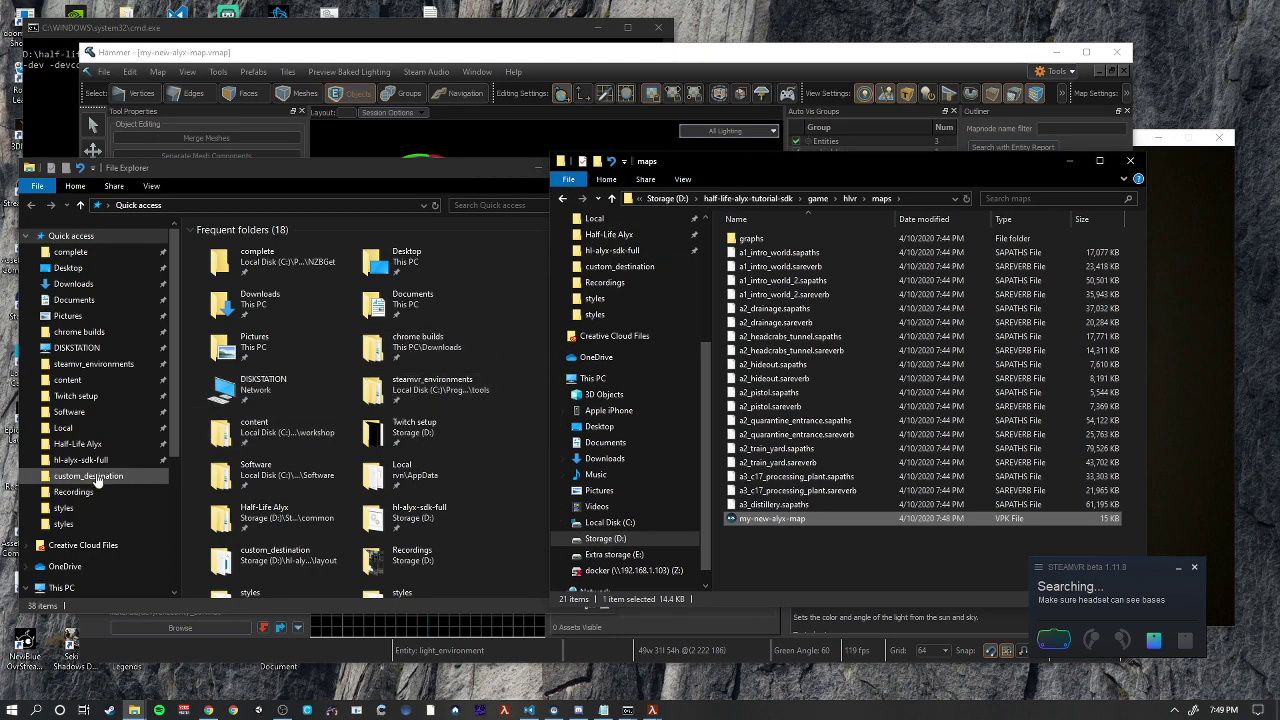
- Open the Steam Half-Life Alyx folder's game\hlvr\maps in the second File Explorer window and look through its map files
left_click(78, 444)
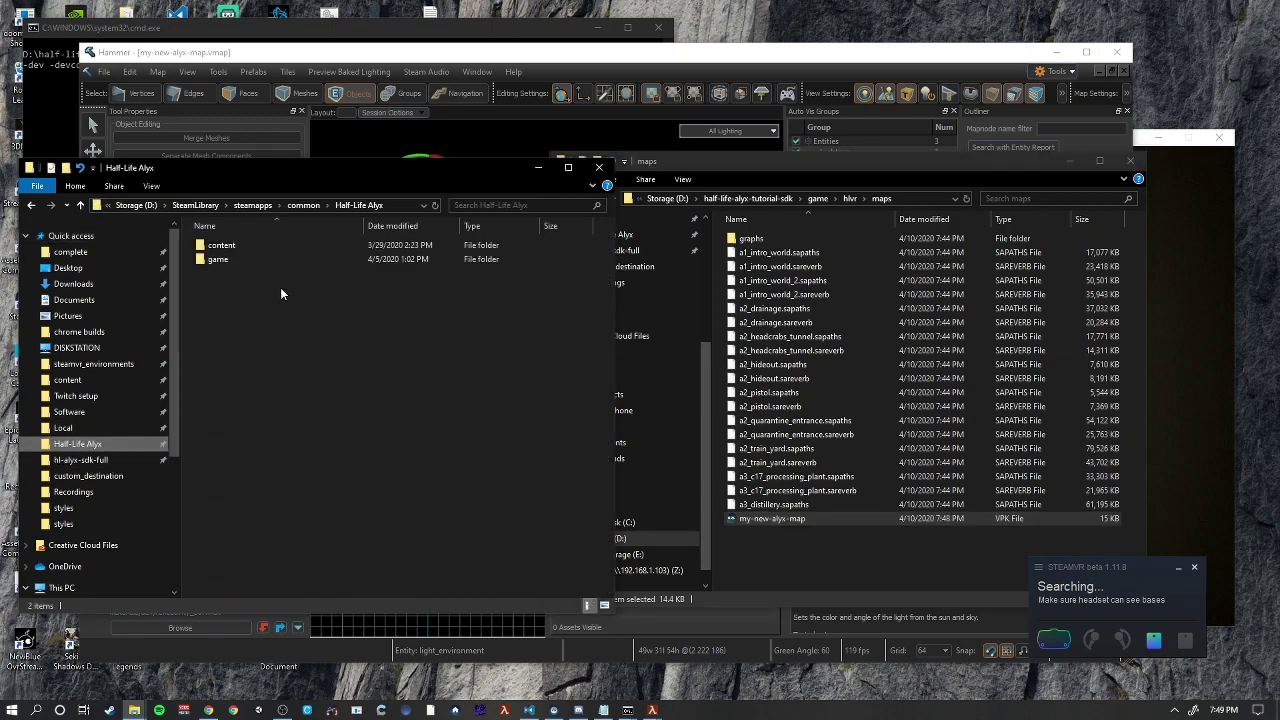
double_click(218, 259)
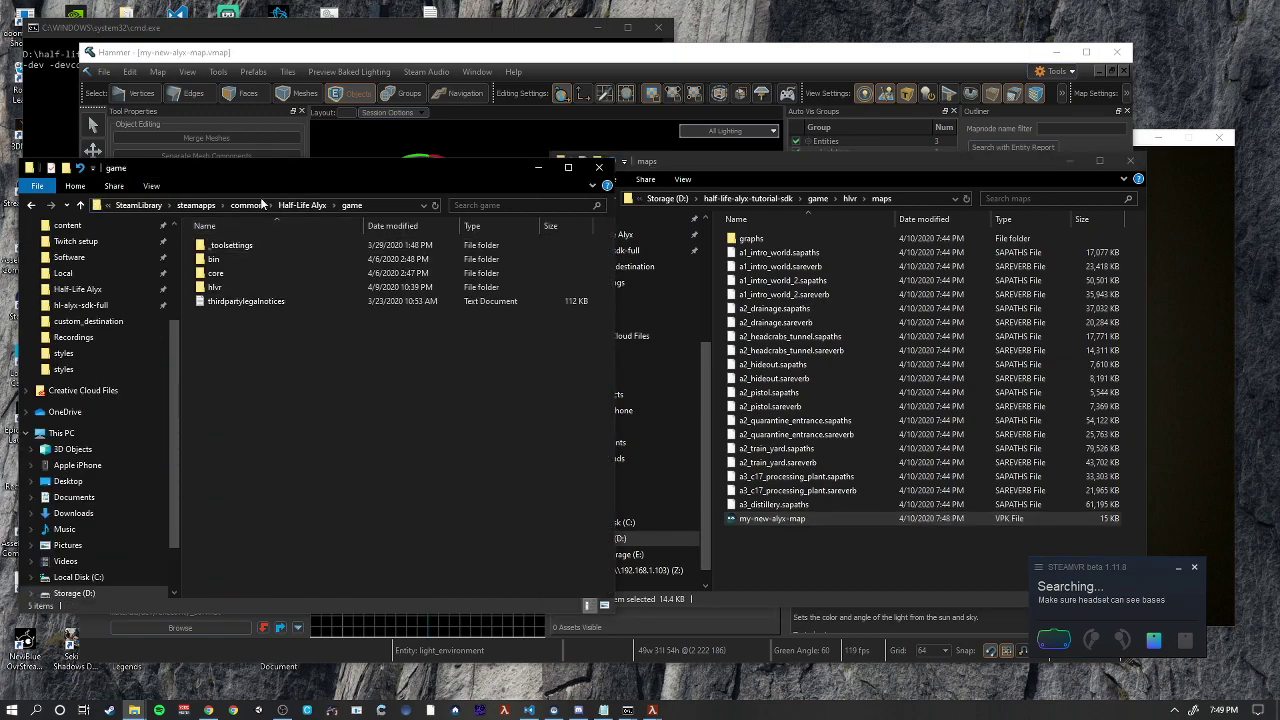
double_click(220, 287)
double_click(220, 273)
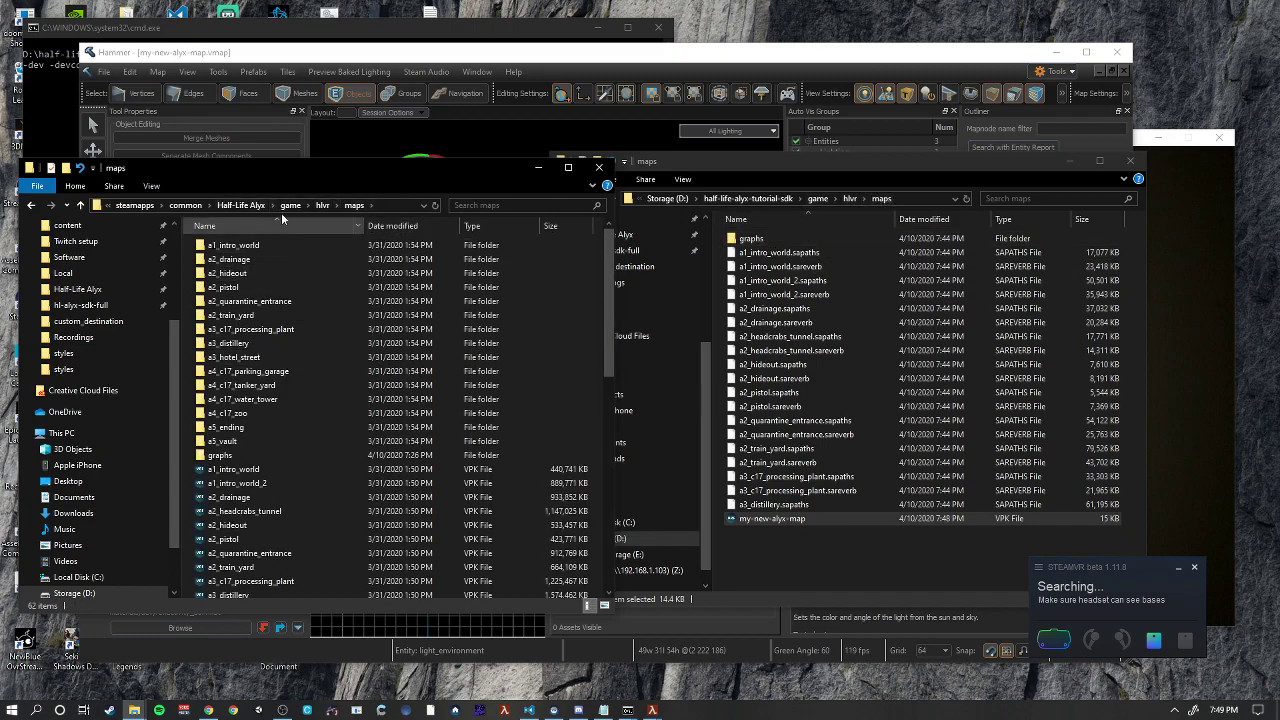
scroll(300, 300, "down", 5)
scroll(245, 263, "up", 5)
scroll(245, 263, "down", 10)
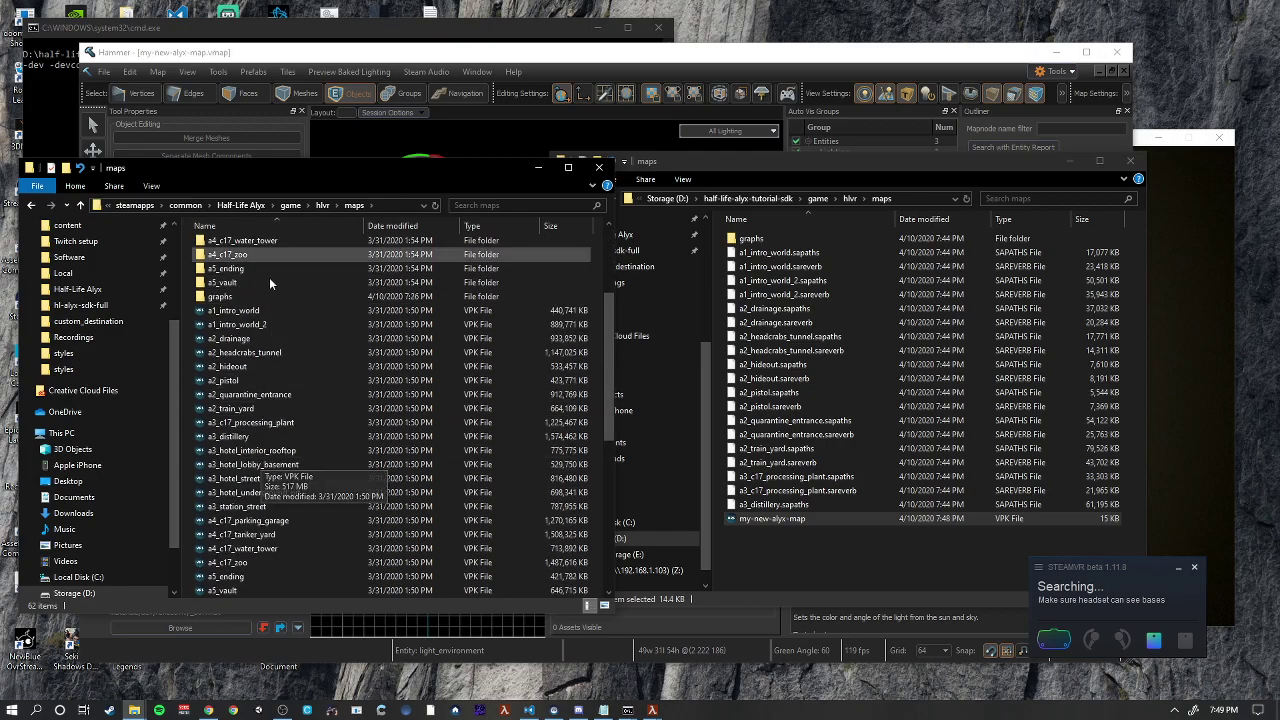
scroll(290, 450, "up", 8)
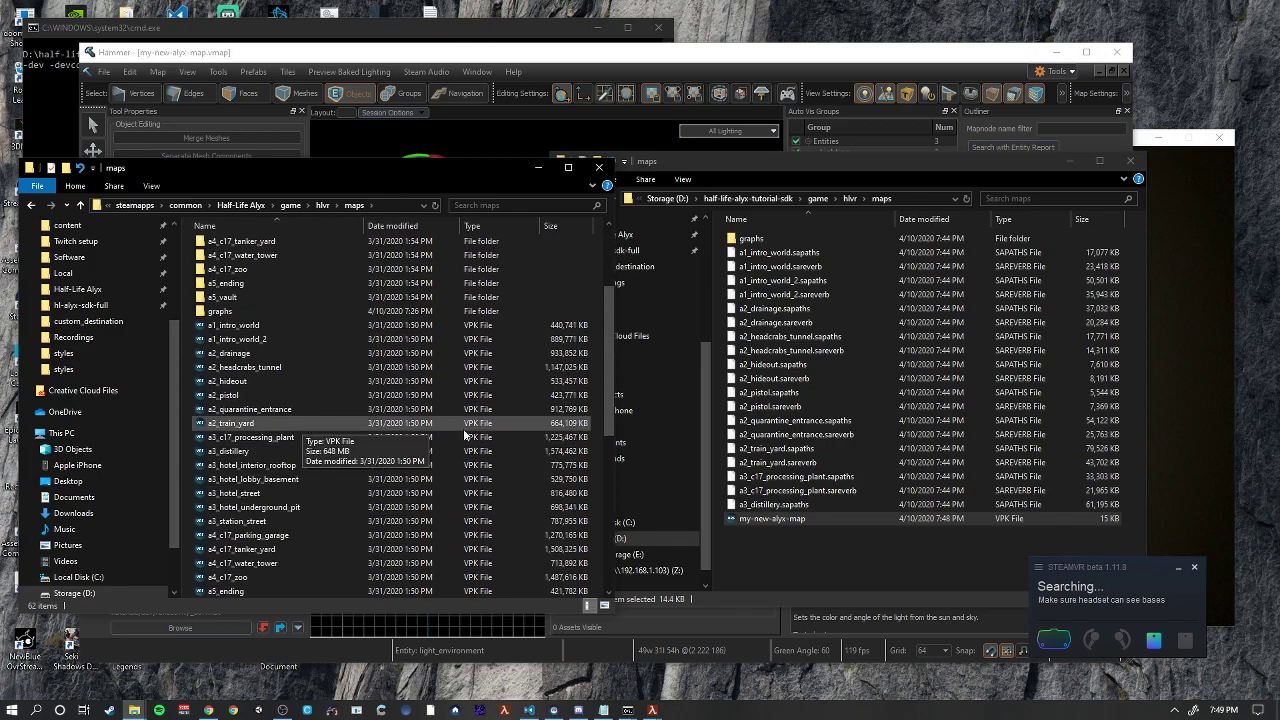
- Move my-new-alyx-map from the SDK's maps folder into the Steam Half-Life Alyx game\hlvr\maps folder and check it in the file list
left_click(783, 520)
left_click_drag(783, 520, 423, 434)
scroll(423, 450, "down", 10)
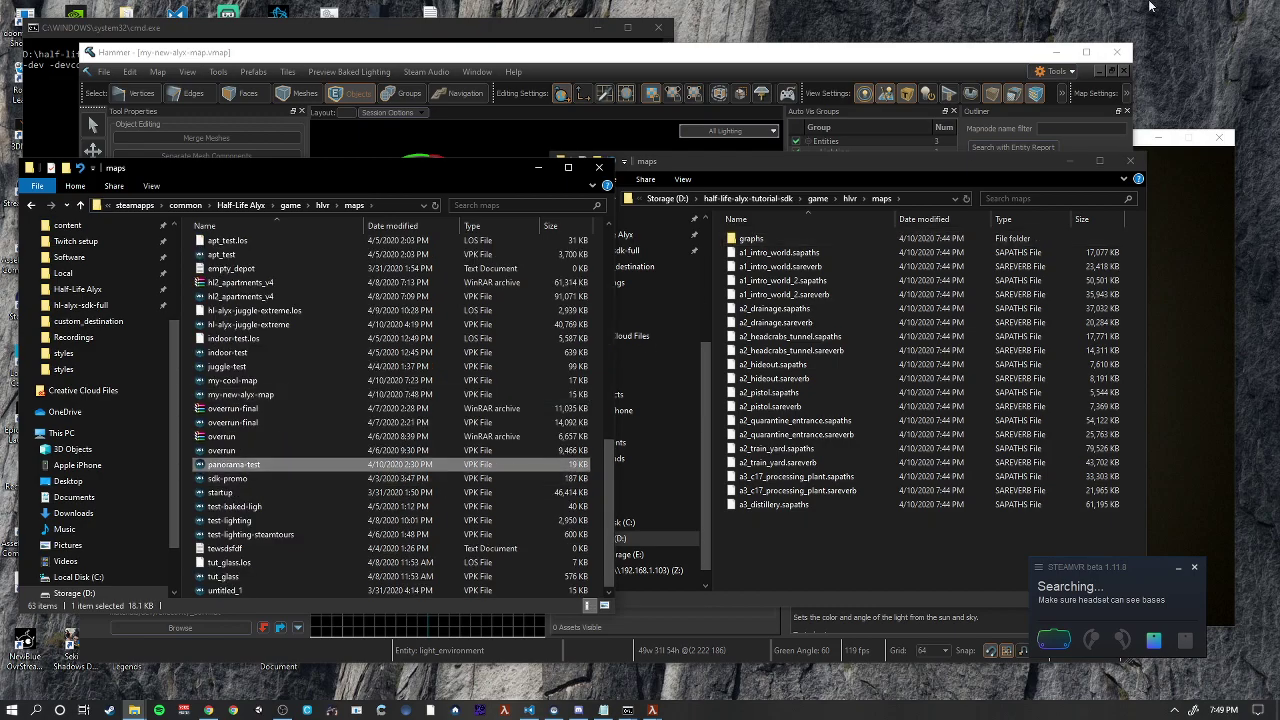
- Close Hammer and the Half-Life: Alyx tools window, then reposition the Steam maps folder window
left_click(1116, 51)
left_click(1221, 140)
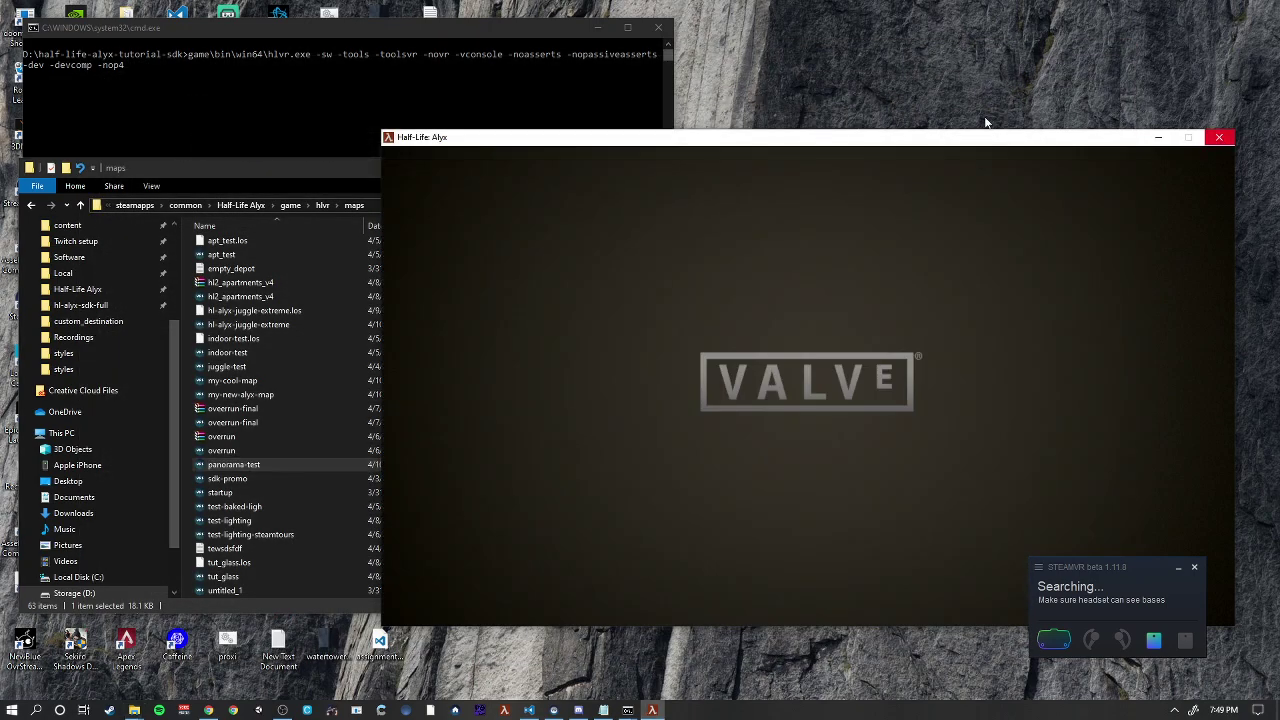
left_click_drag(452, 174, 478, 168)
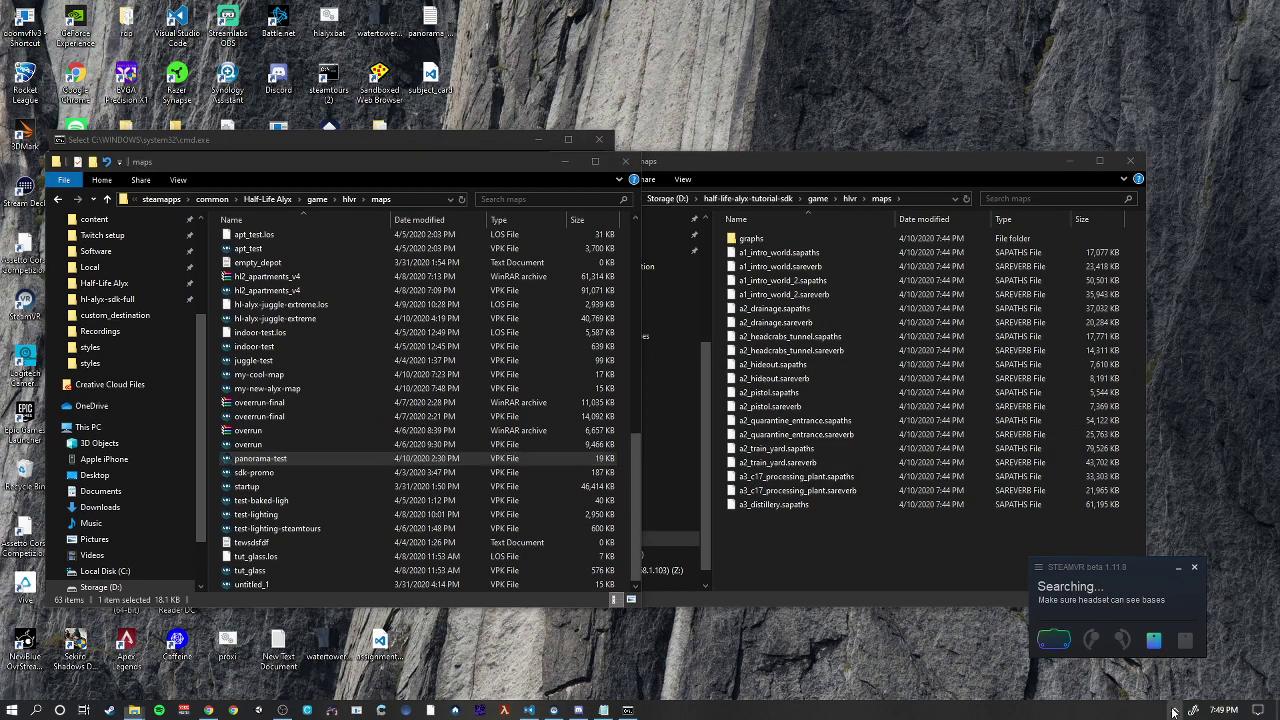
- Open the Steam library and launch Half-Life: Alyx
left_click(1175, 710)
left_click(1148, 606)
left_click(593, 92)
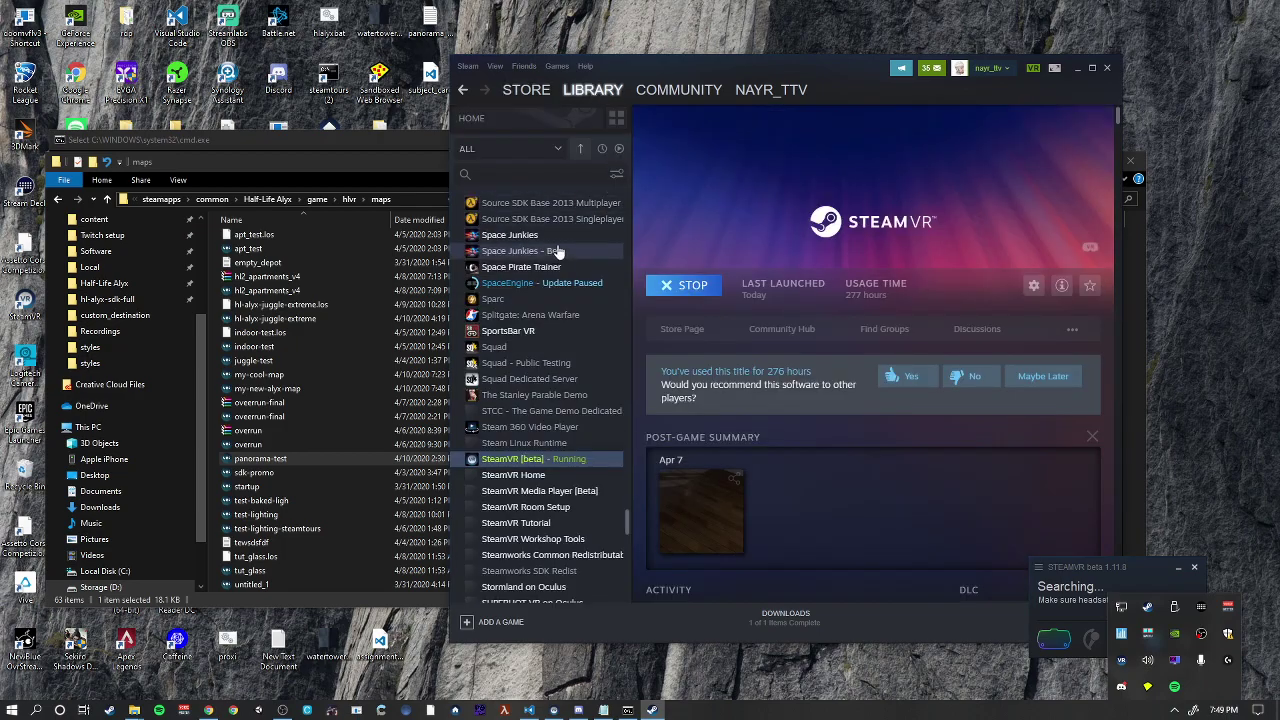
scroll(590, 420, "down", 10)
scroll(573, 444, "up", 15)
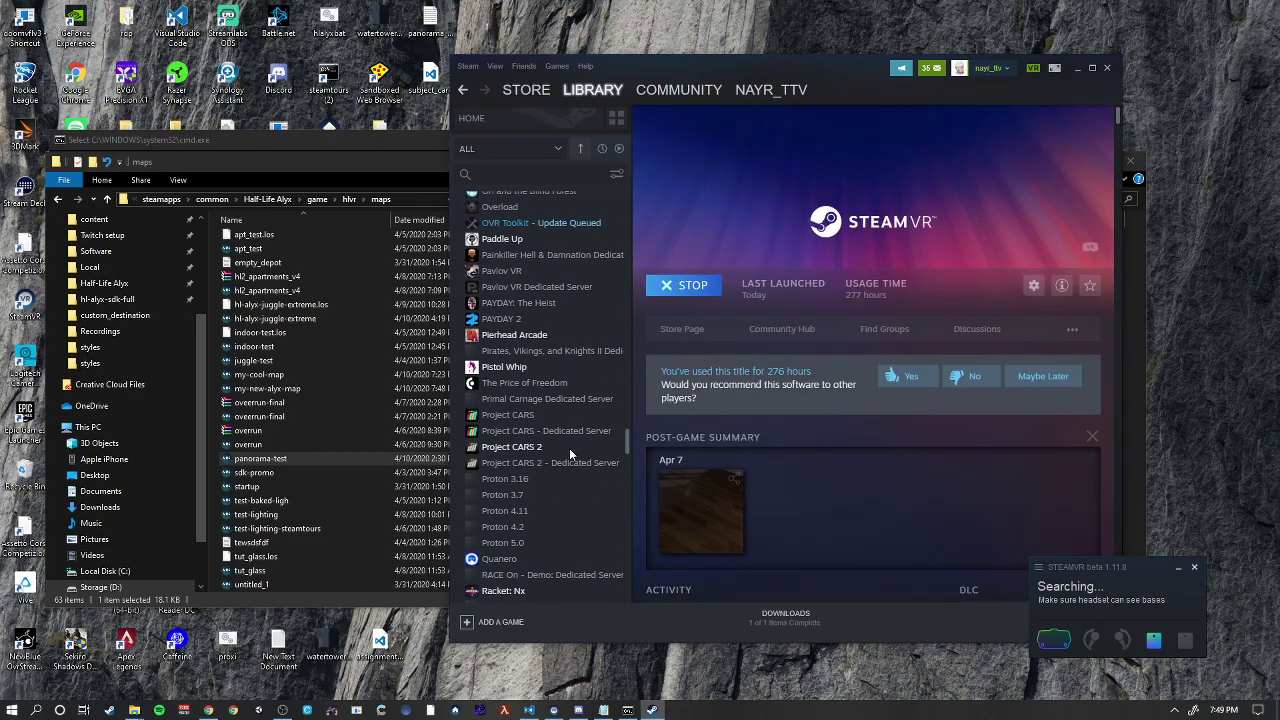
scroll(576, 432, "up", 3)
double_click(535, 342)
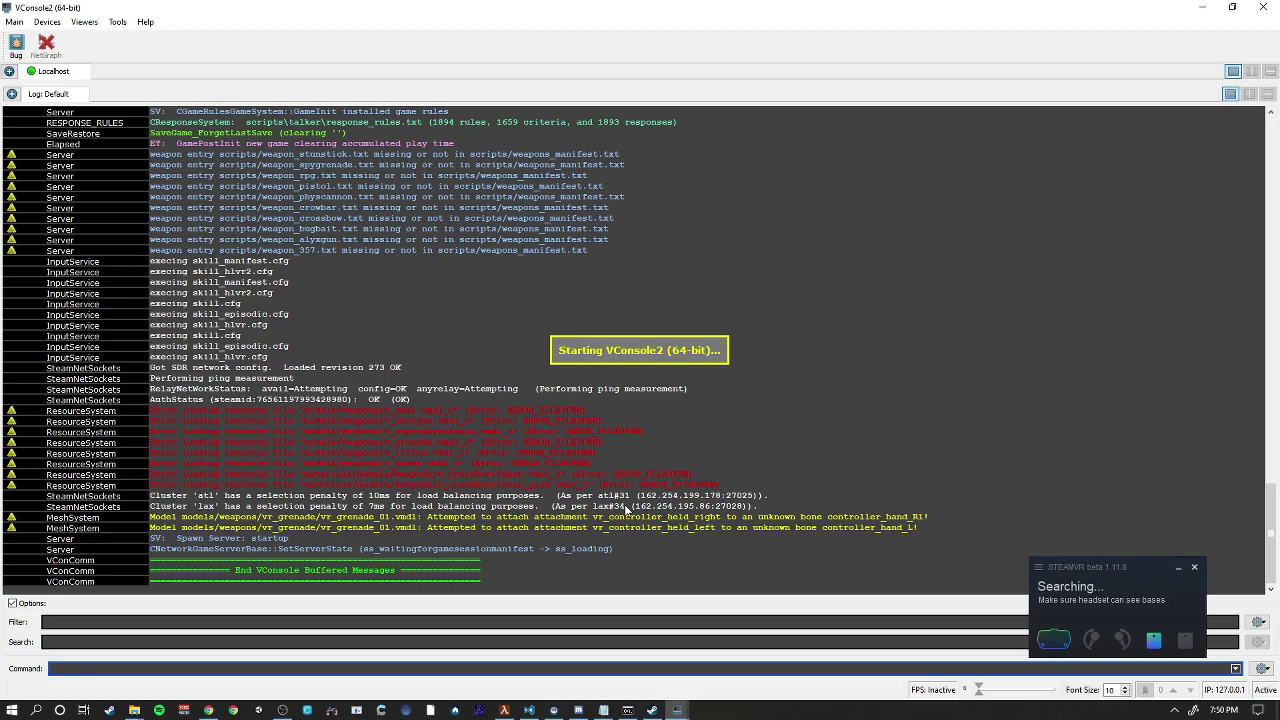
- Load the map my-cool-map with the console command "map my-cool-map"
type("map")
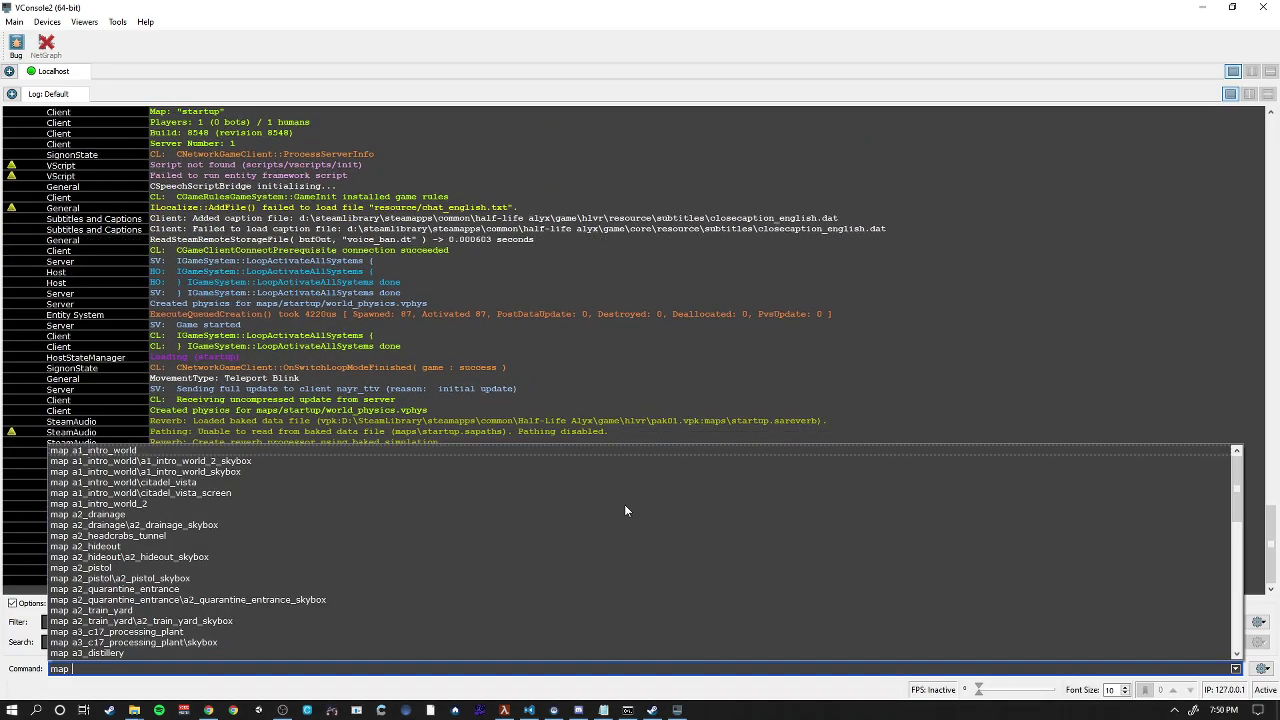
type(" my-coo")
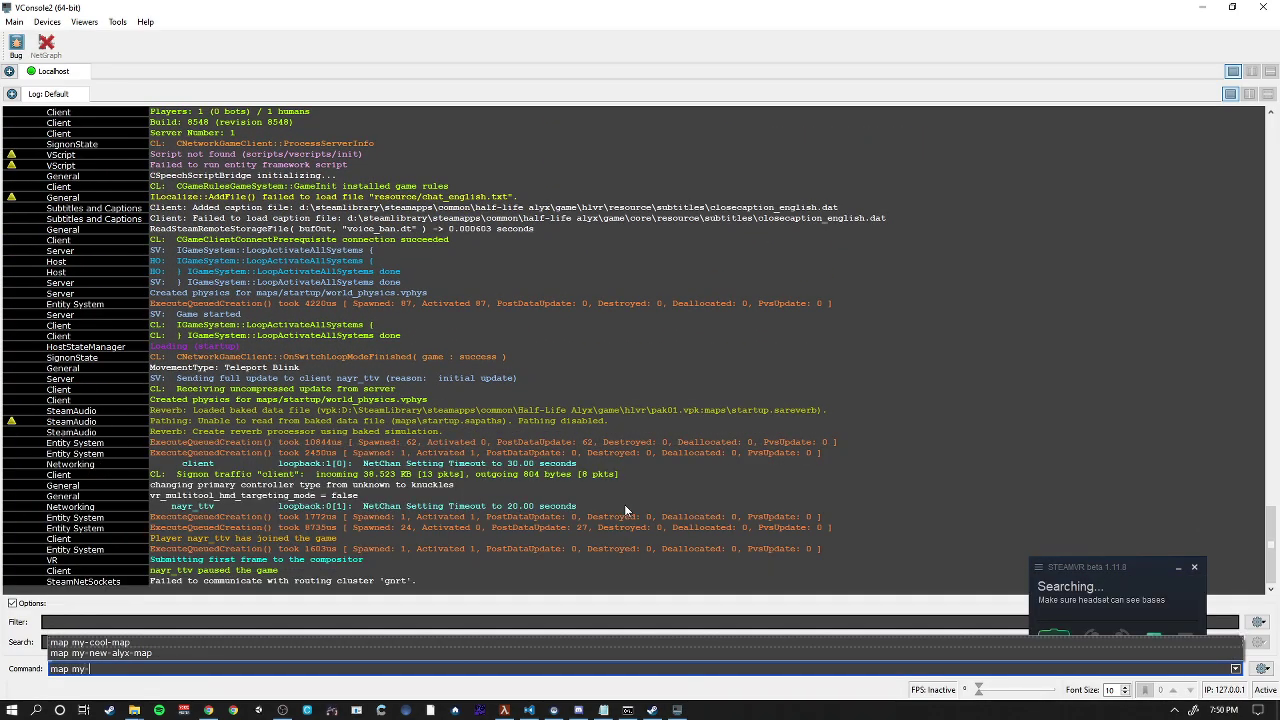
type("l-map")
key("Return")
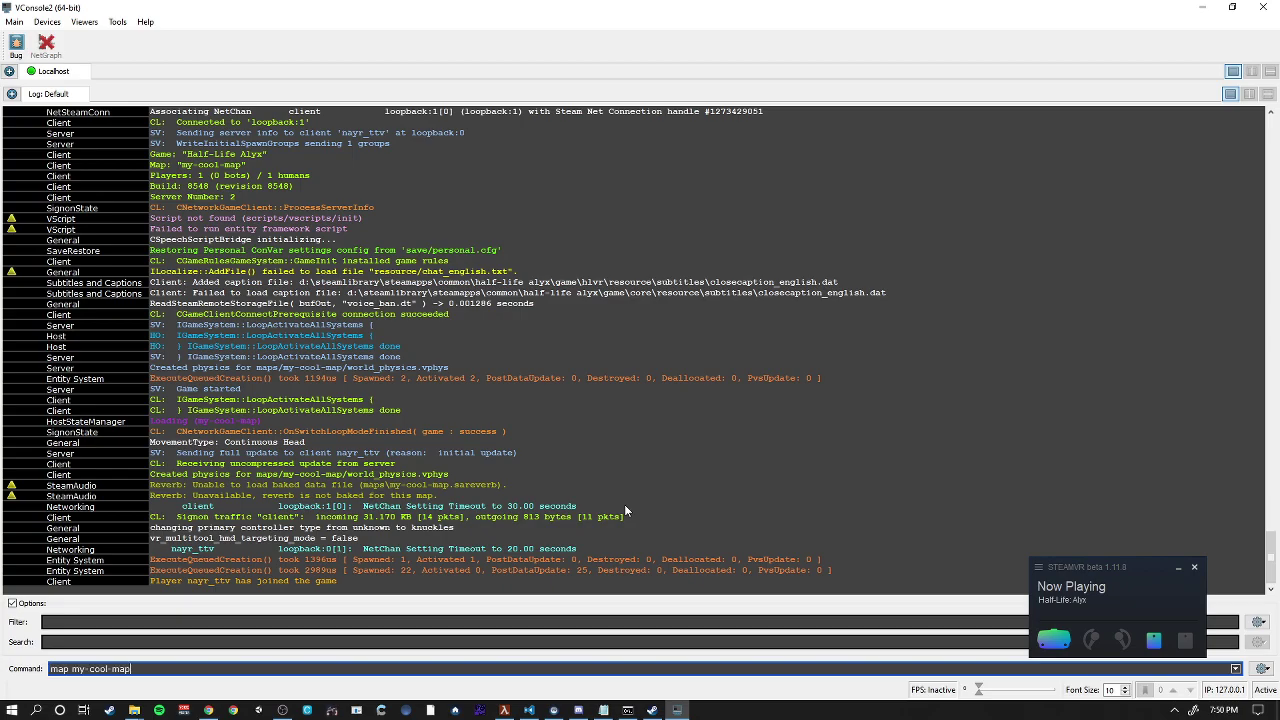
key("Return")
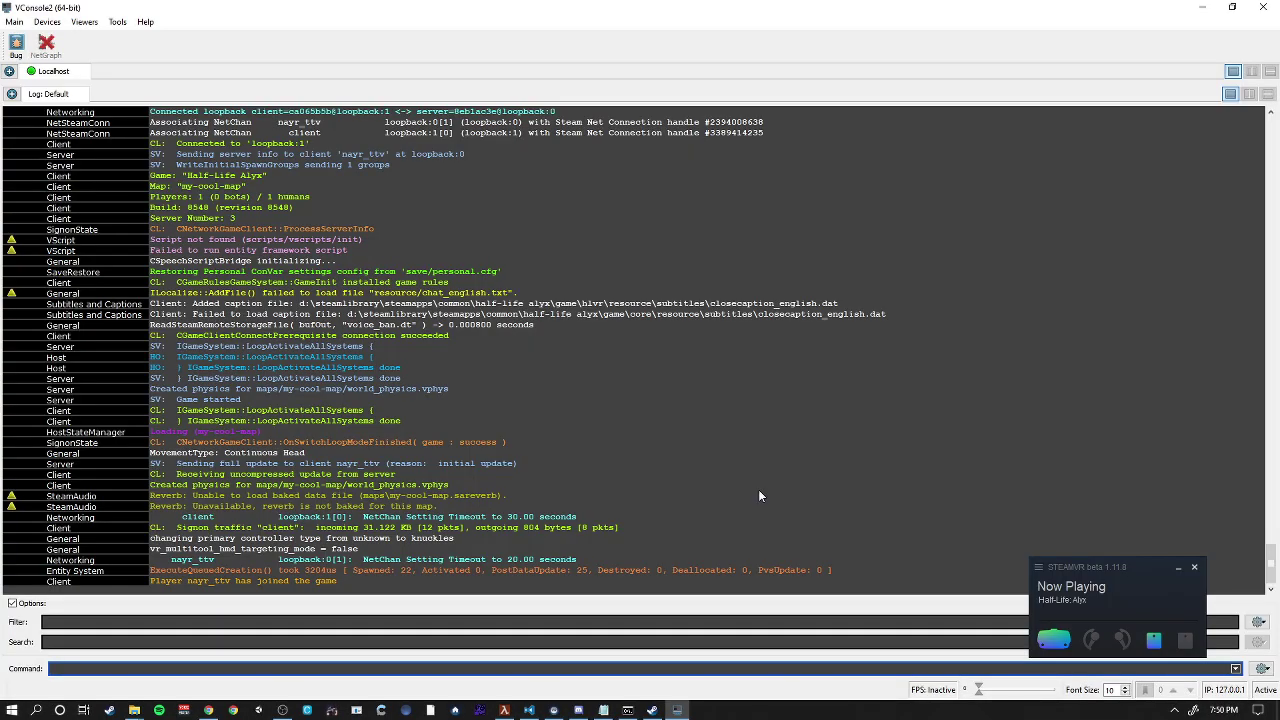
- Load the map my-new-alyx-map through the console's map command suggestions
type("map m")
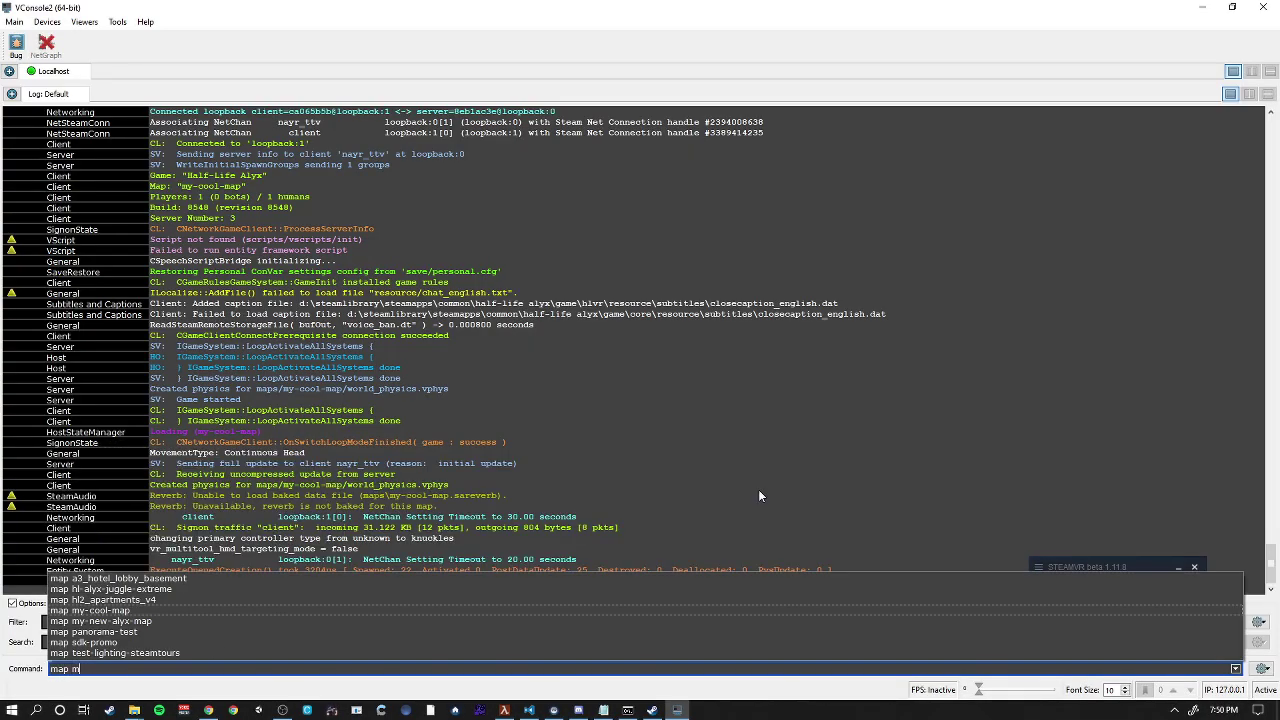
key("Up")
key("Up")
key("Up")
key("Up")
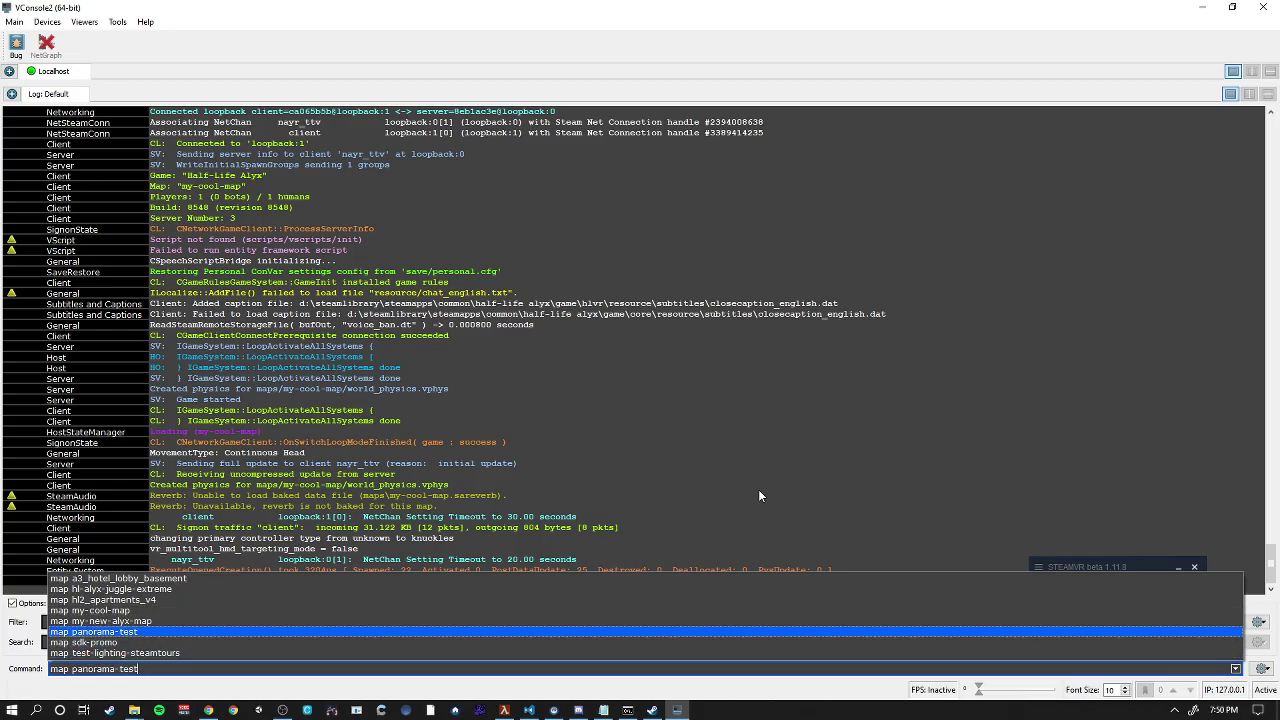
key("Return")
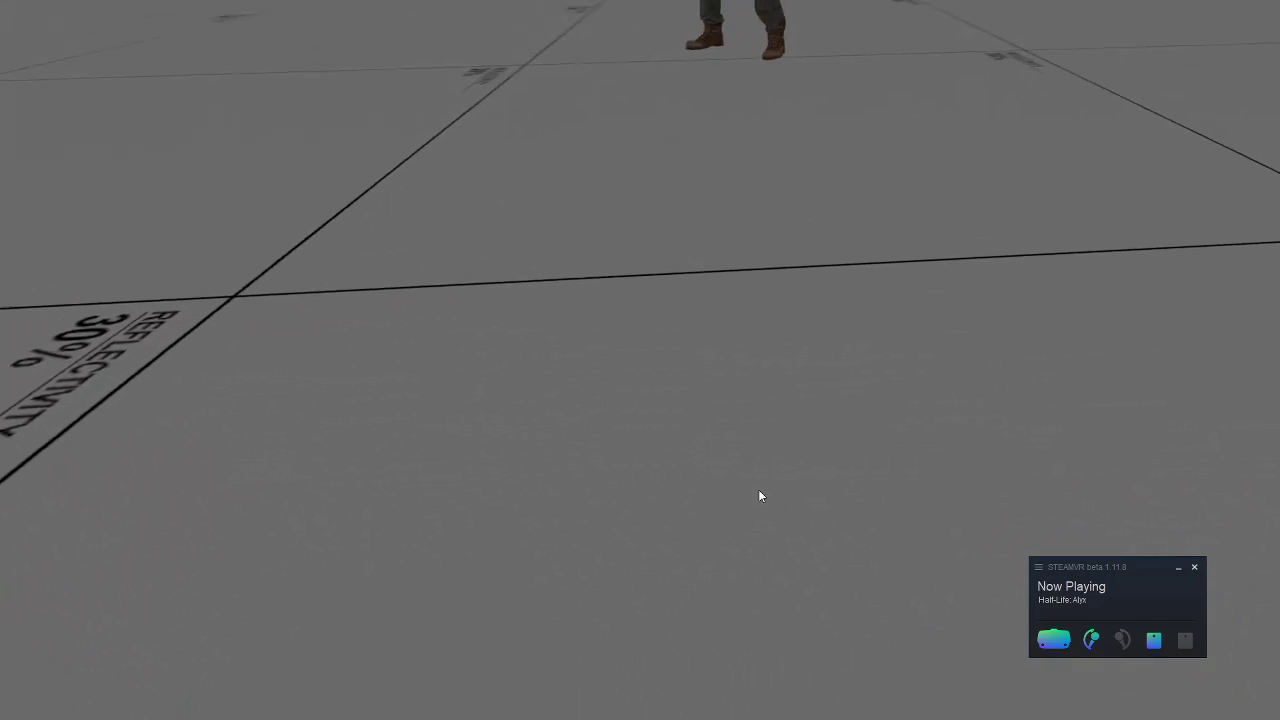
- Switch from the game back to VConsole2 and shut the game down with the console command "quit"
key("alt+Tab")
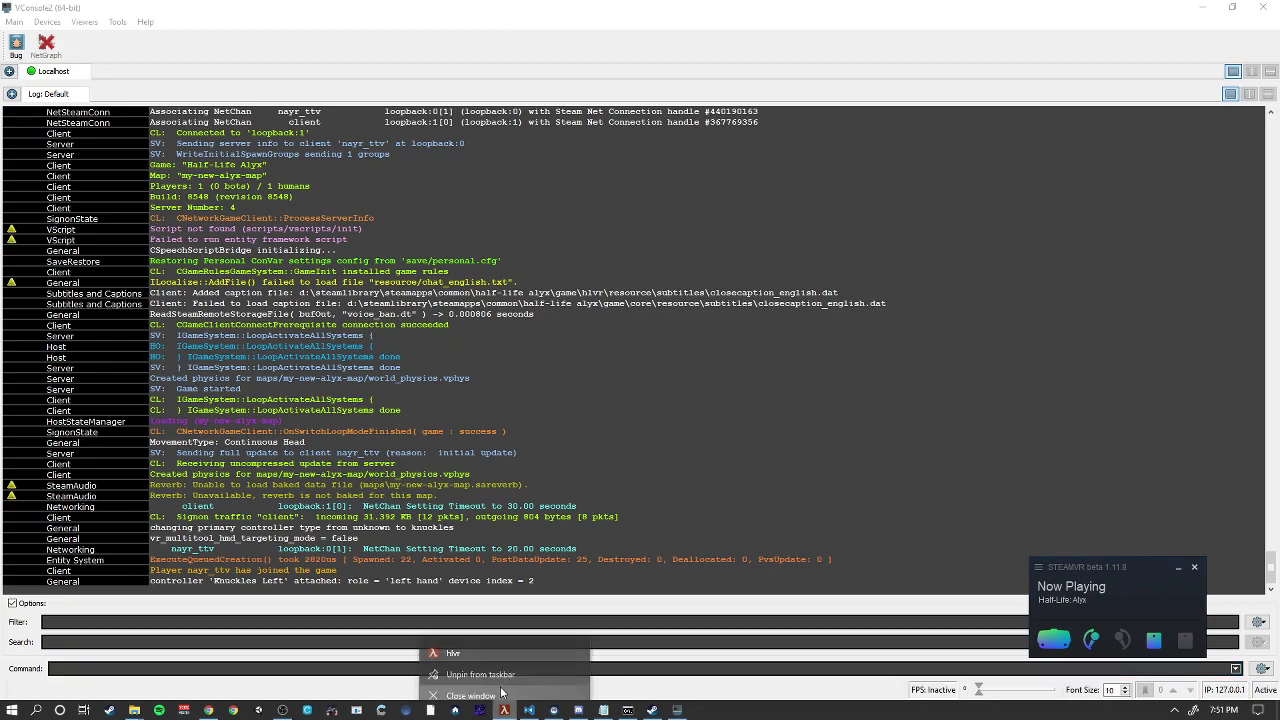
left_click(500, 693)
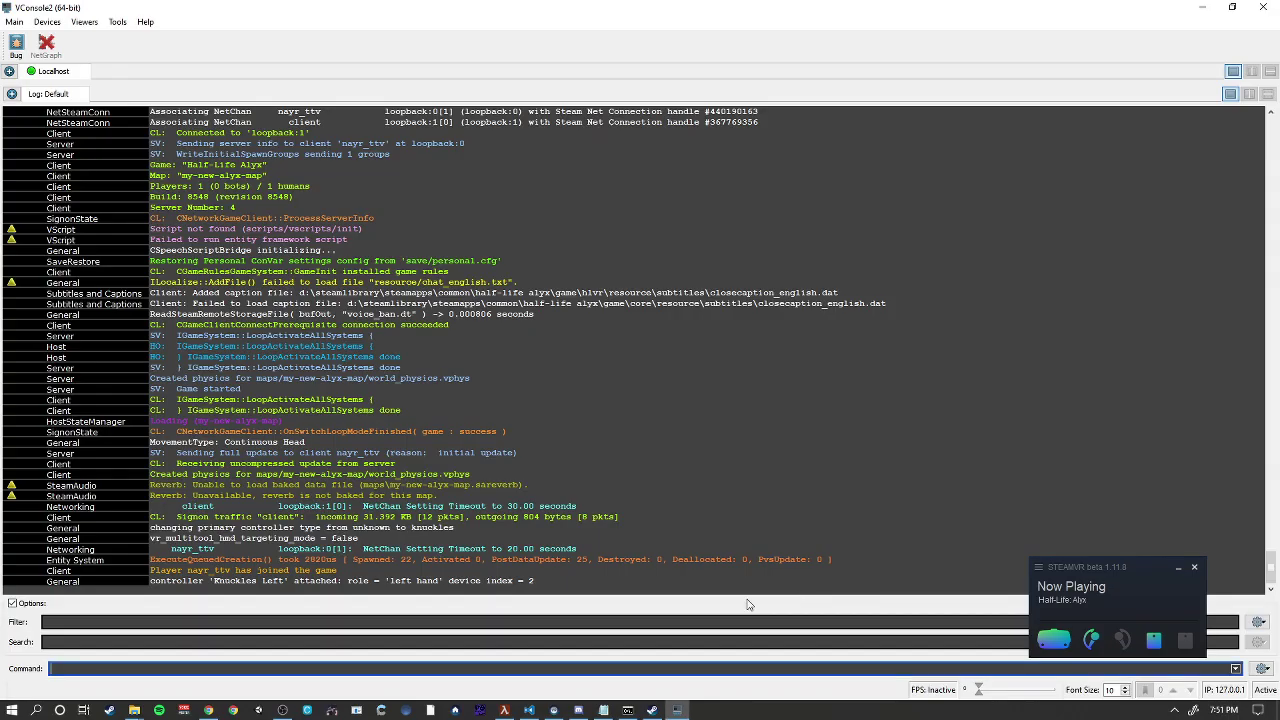
type("exit")
key("Return")
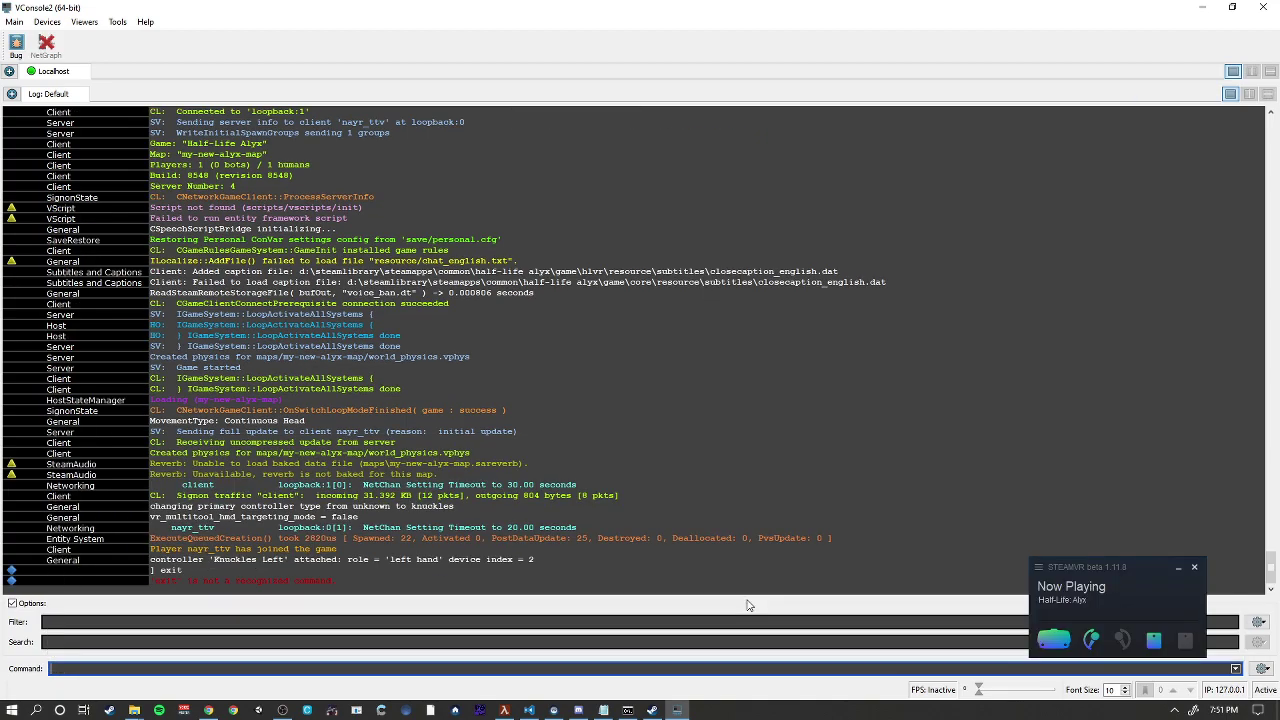
type("quit")
key("Return")
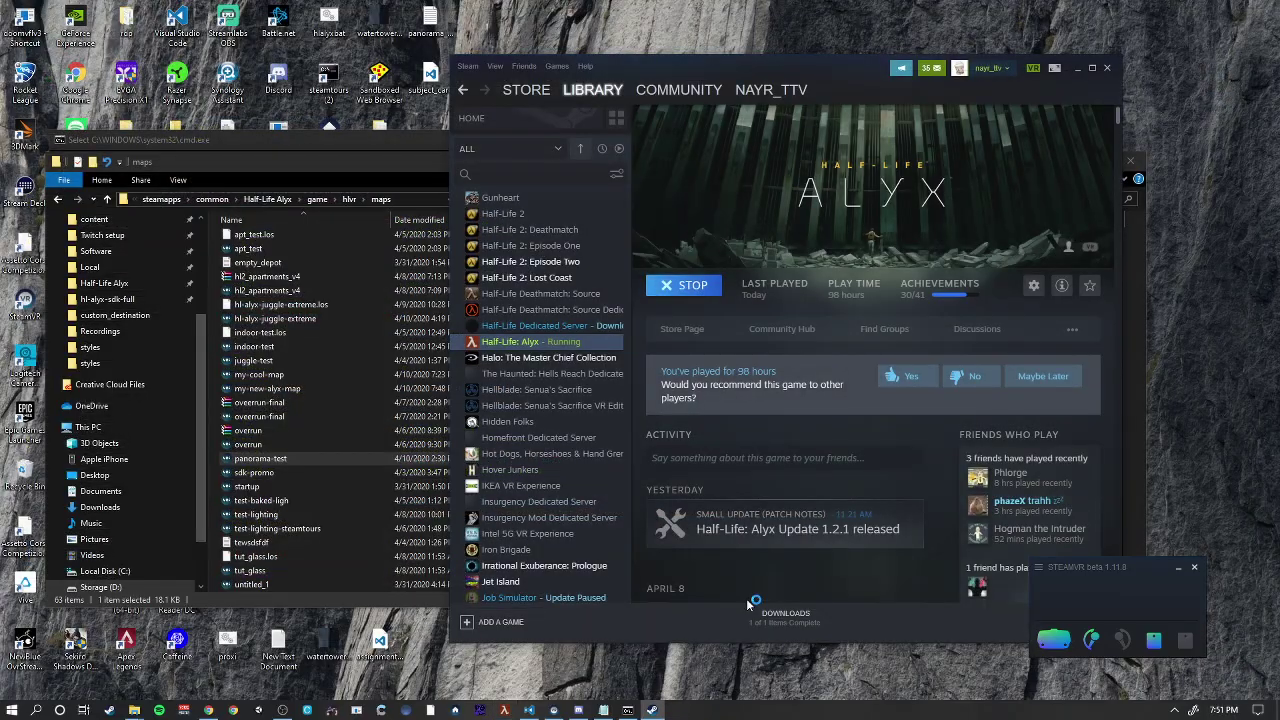
- Close the Steam window and place the half-life-alyx-tutorial-sdk maps window beside the Steam maps folder window
left_click(1109, 67)
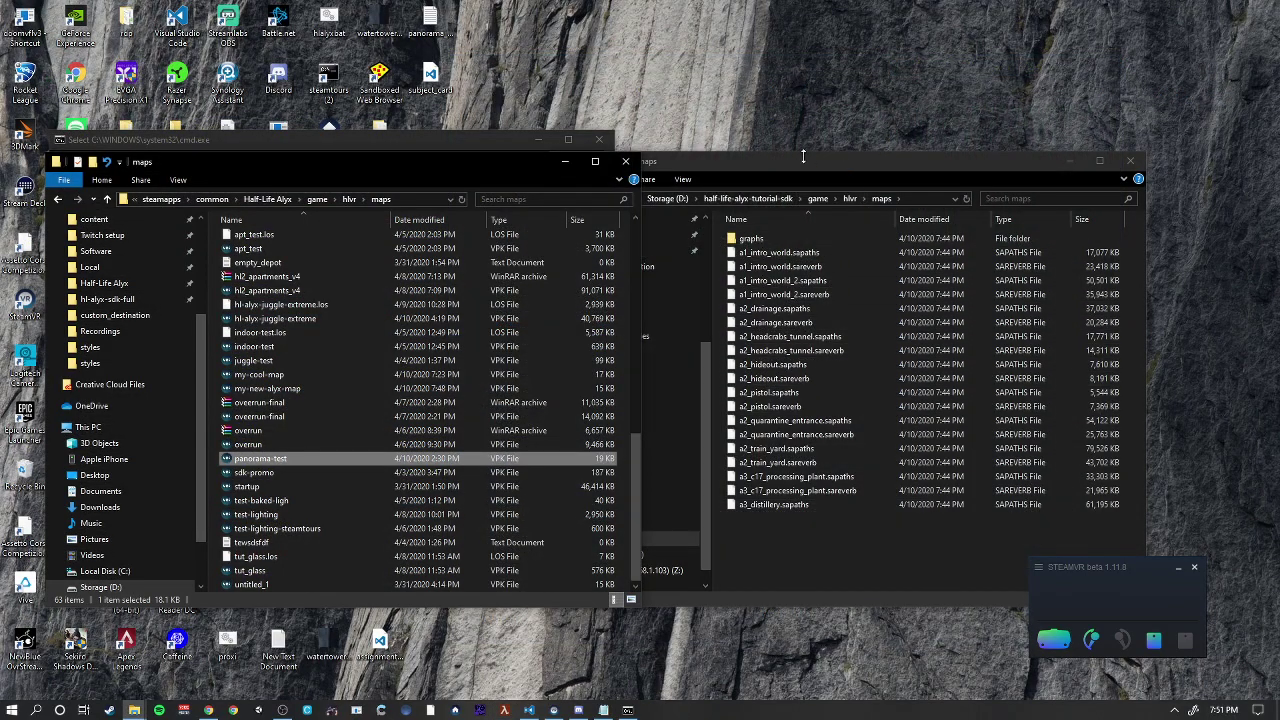
left_click_drag(805, 160, 857, 158)
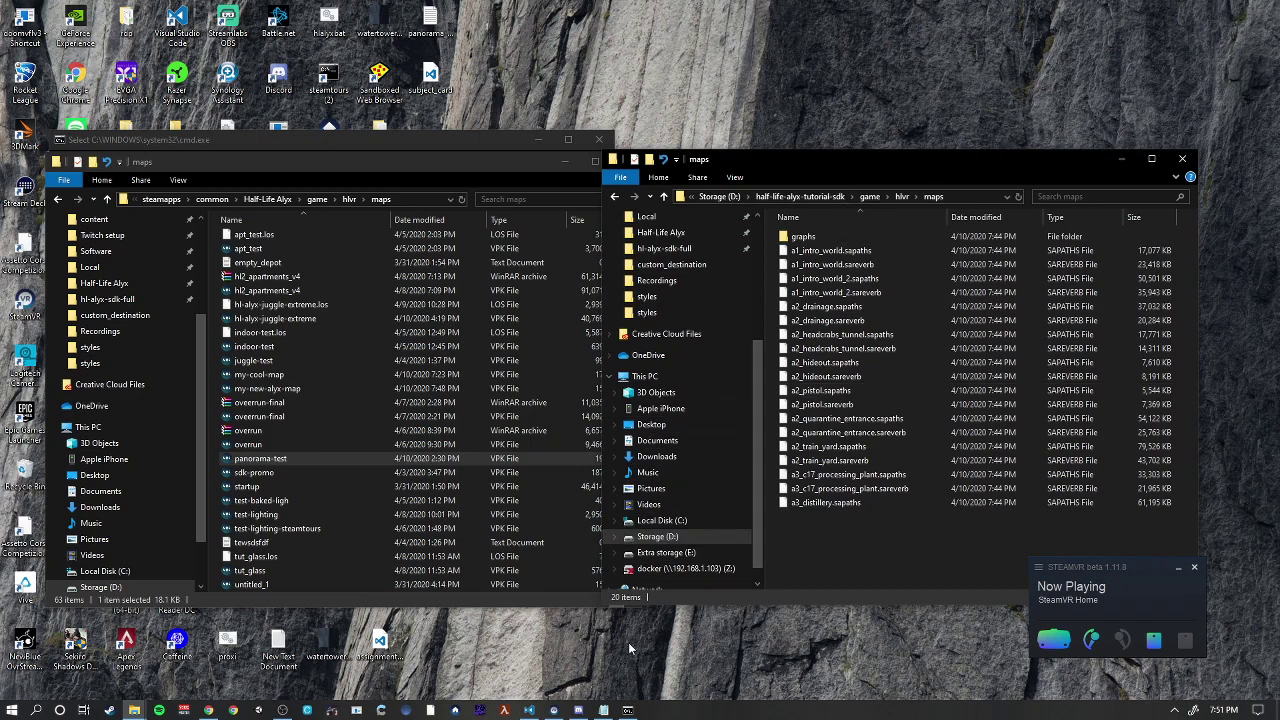